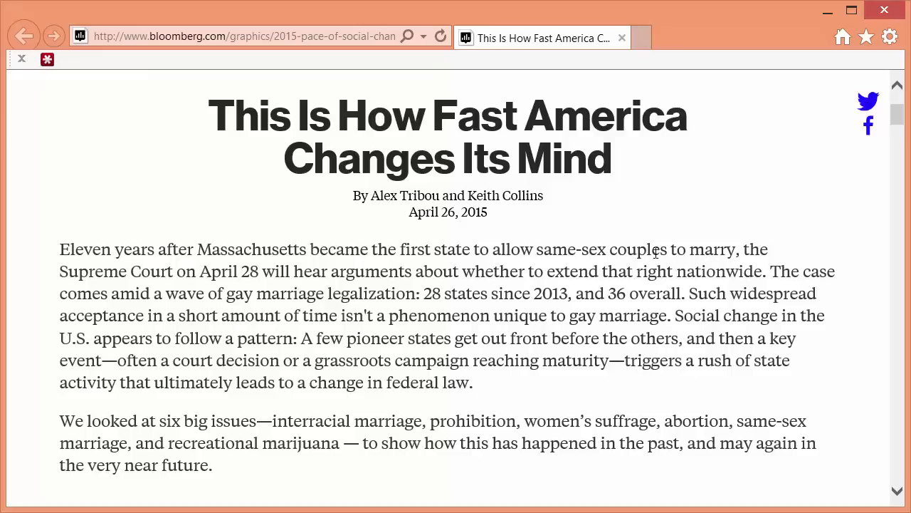
- Examine the article's Tracking the Pace of Social Change overview chart and the Interracial Marriage state-by-state step chart
scroll(493, 288, "down", 5)
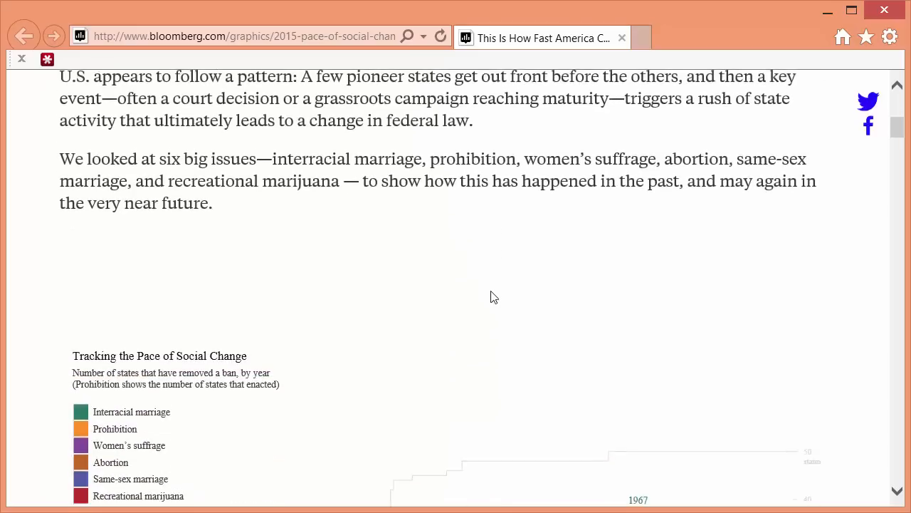
scroll(493, 298, "down", 2)
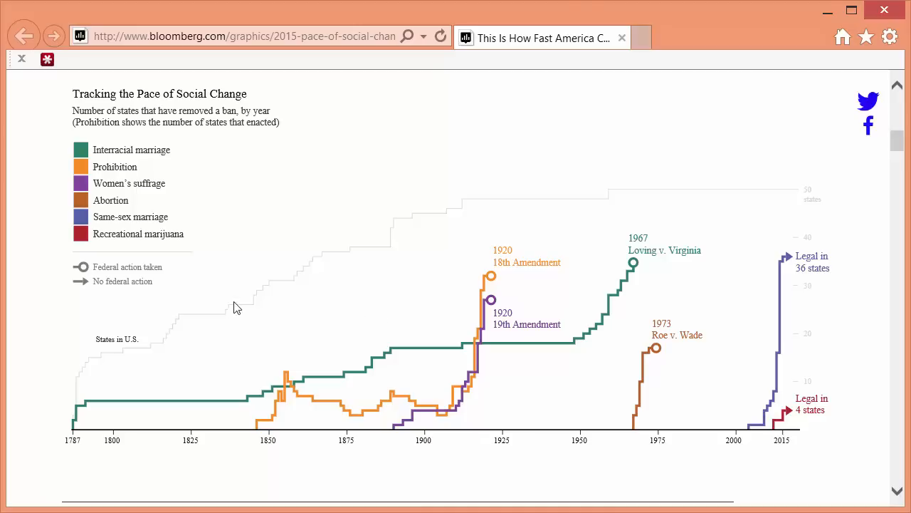
scroll(305, 269, "down", 3)
scroll(306, 271, "down", 8)
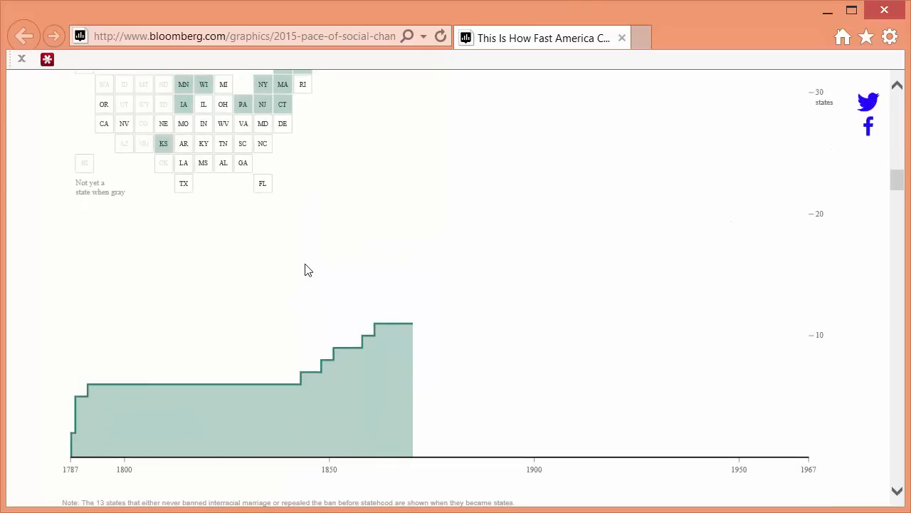
scroll(306, 271, "up", 2)
scroll(305, 271, "down", 1)
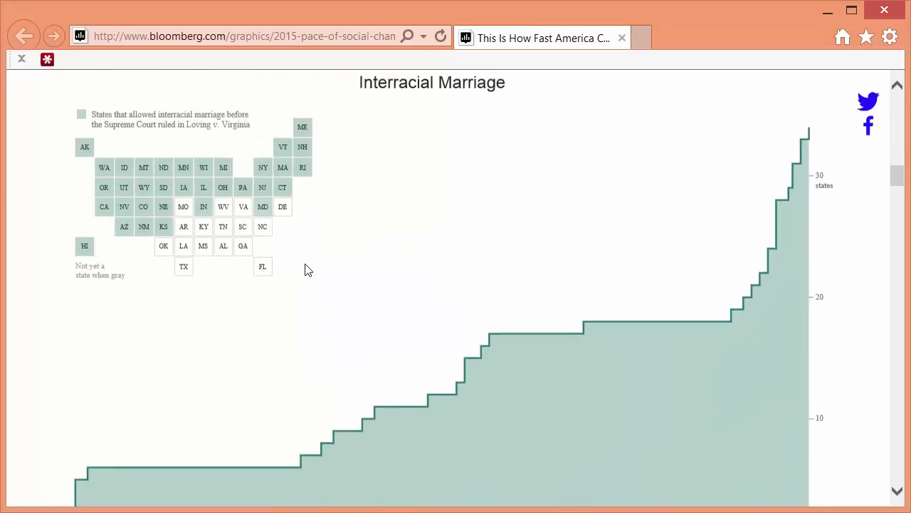
scroll(71, 477, "down", 1)
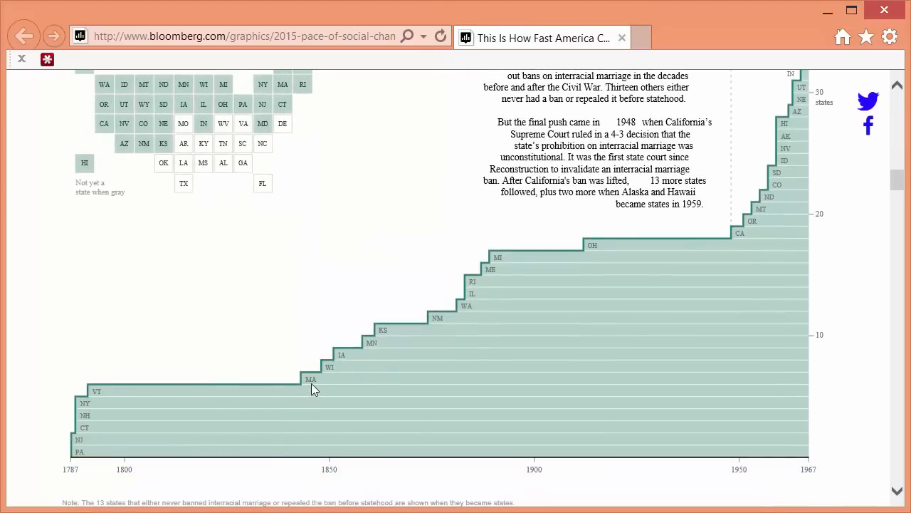
scroll(314, 390, "up", 2)
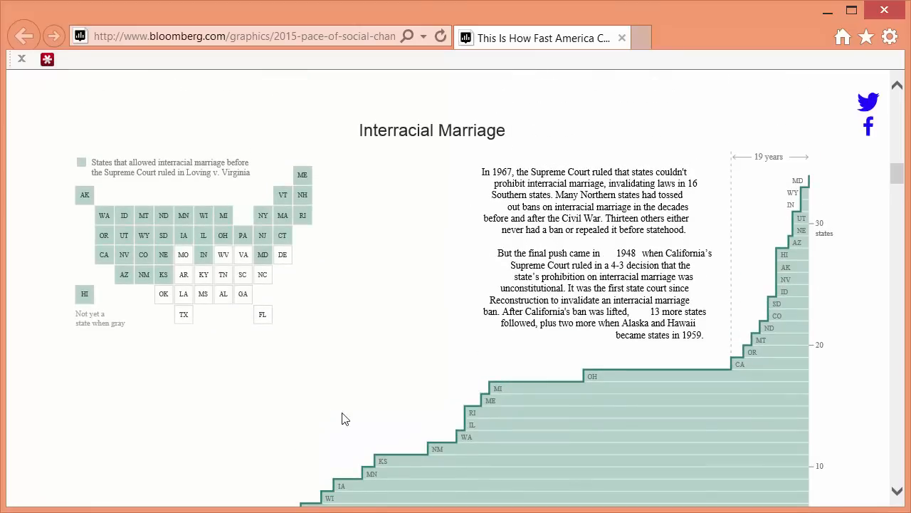
scroll(354, 410, "down", 2)
- Examine the Prohibition section's step chart, and return to the Tracking the Pace of Social Change overview chart
scroll(447, 284, "down", 10)
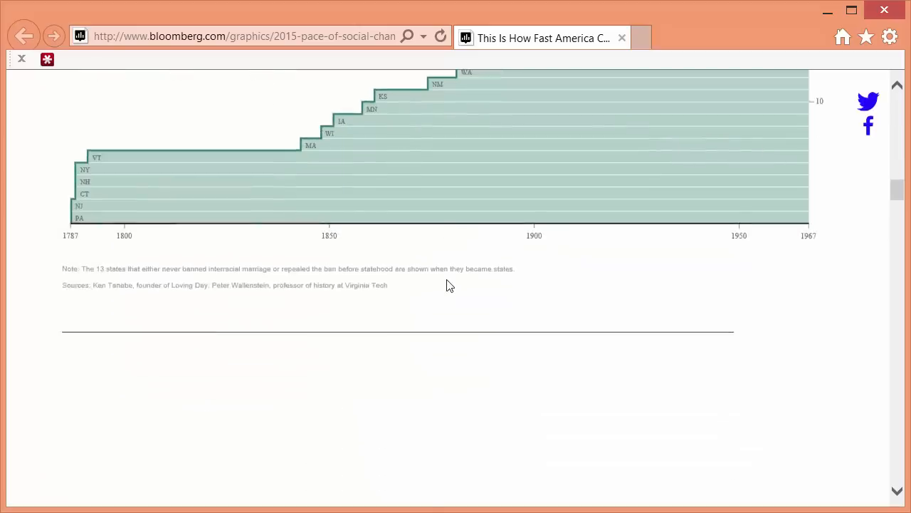
scroll(447, 277, "down", 2)
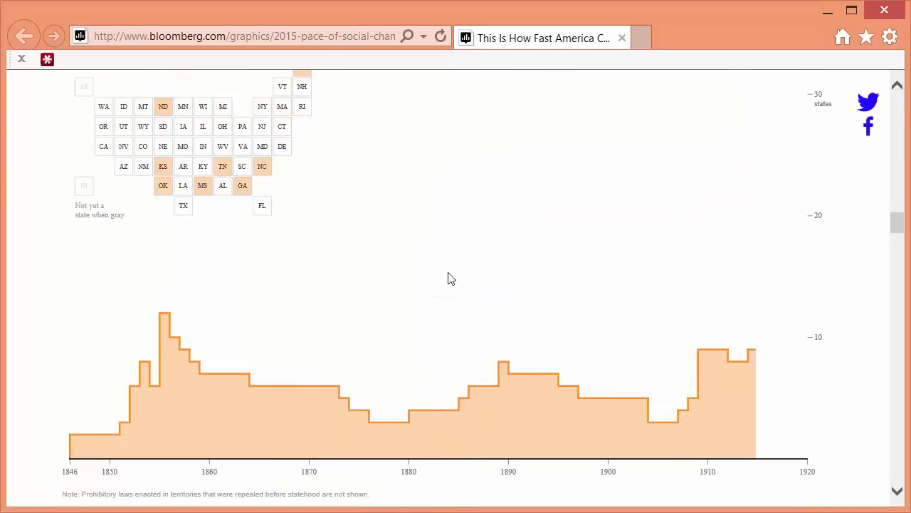
scroll(448, 279, "up", 1)
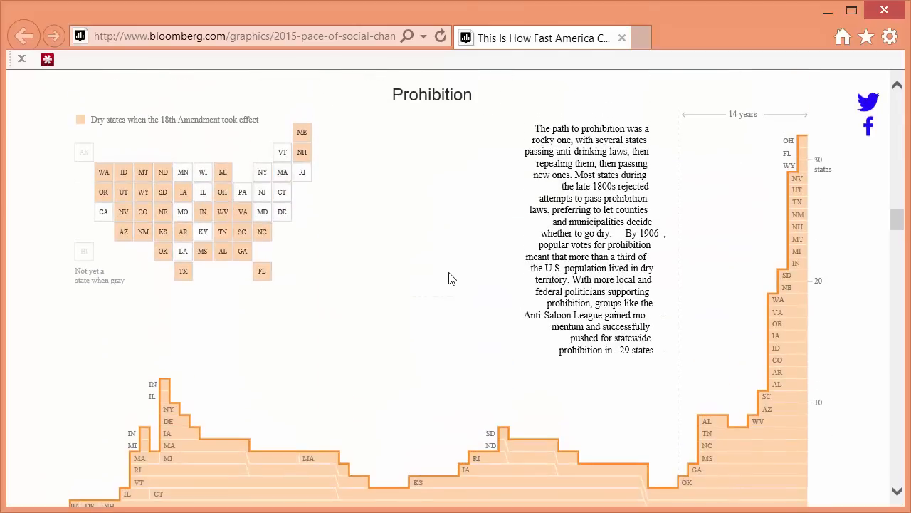
scroll(450, 278, "up", 10)
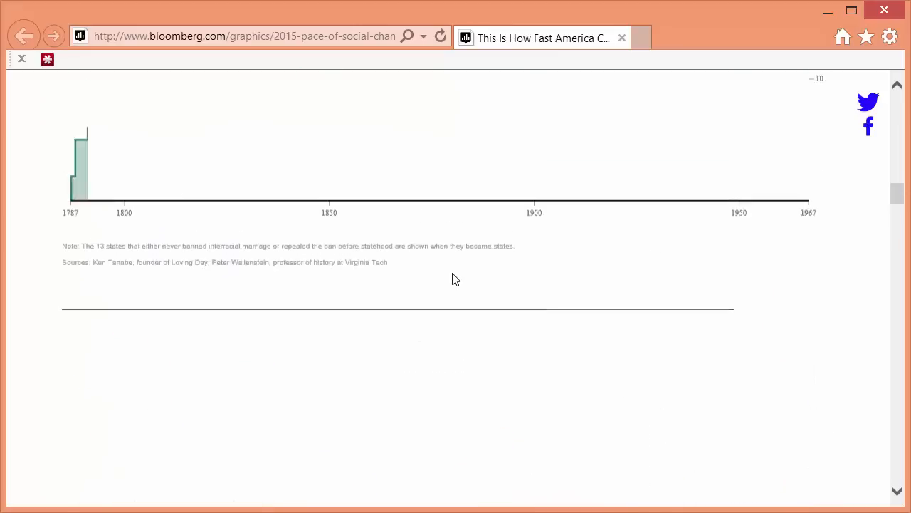
scroll(455, 278, "up", 10)
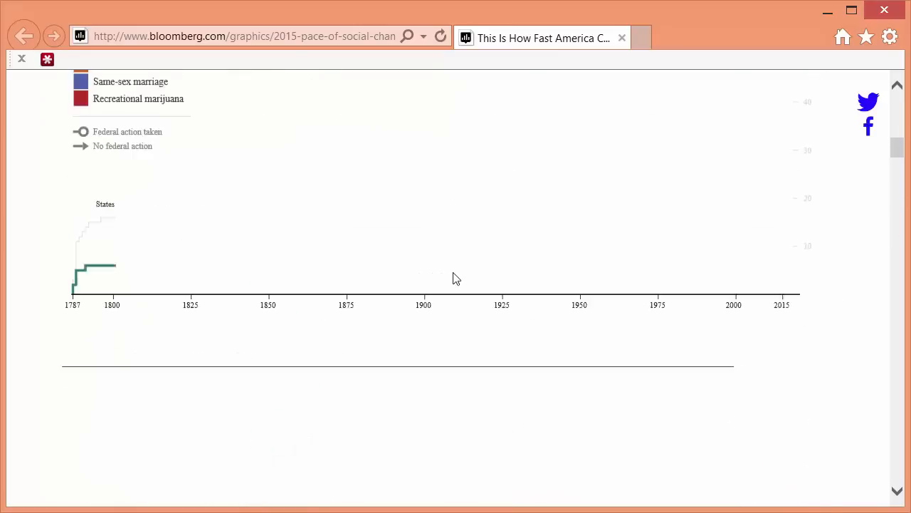
scroll(457, 279, "down", 1)
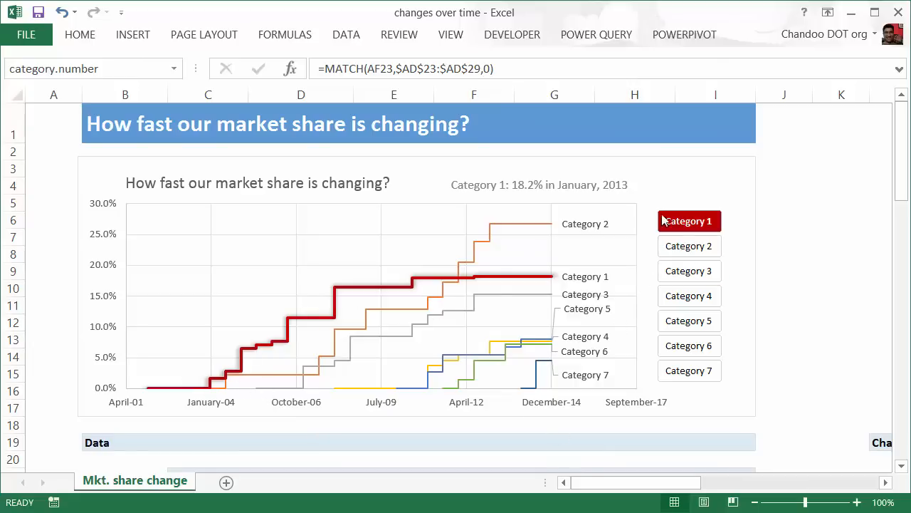
- Highlight Category 4, Category 6 and Category 7 in turn in the market share chart, and return the highlight to Category 1
left_click(677, 301)
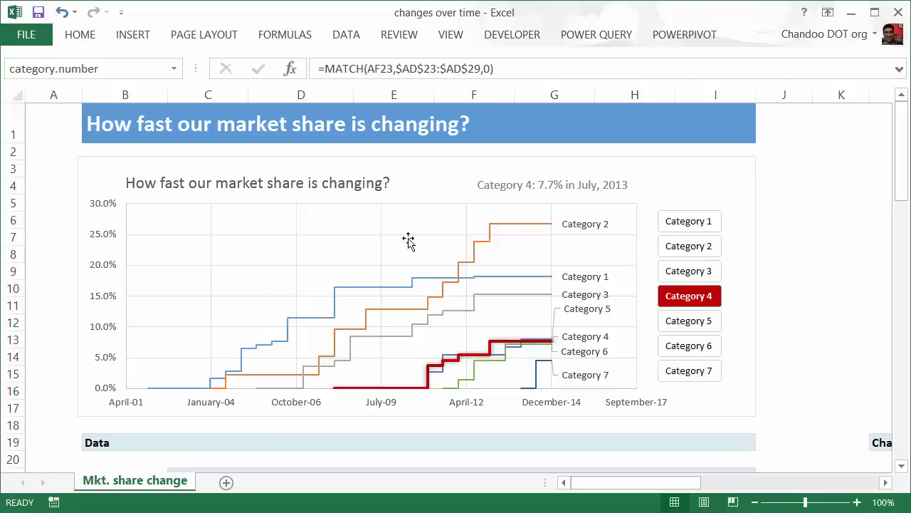
left_click(701, 346)
left_click(687, 372)
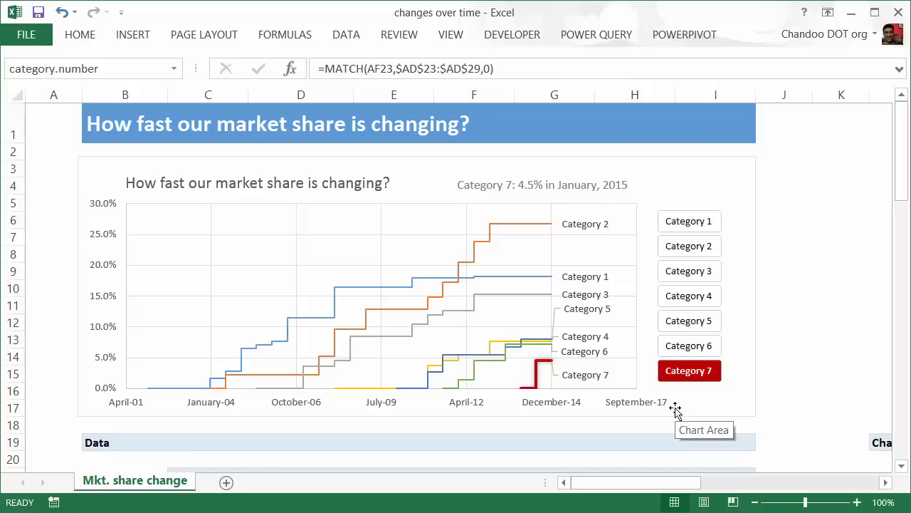
left_click(670, 222)
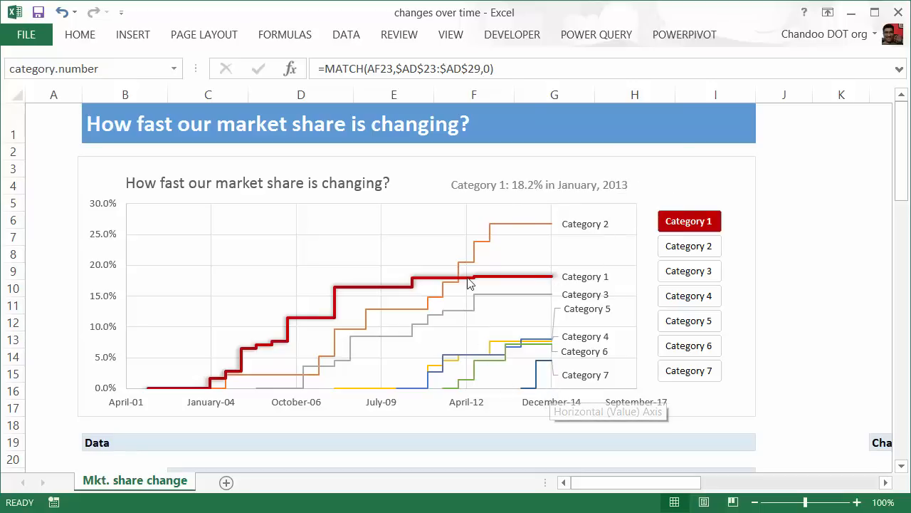
mouse_move(475, 280)
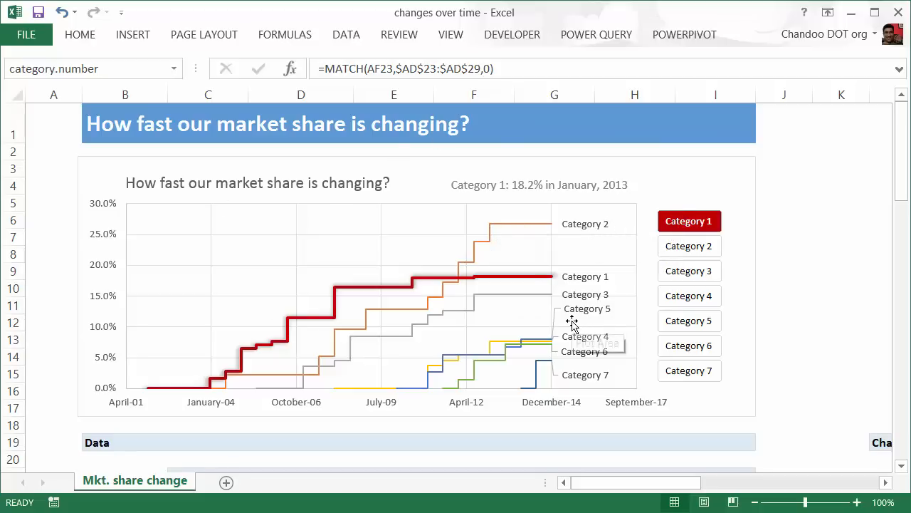
- Review the half-yearly dates in the Month / Year column of the % Market share data table
scroll(572, 322, "down", 6)
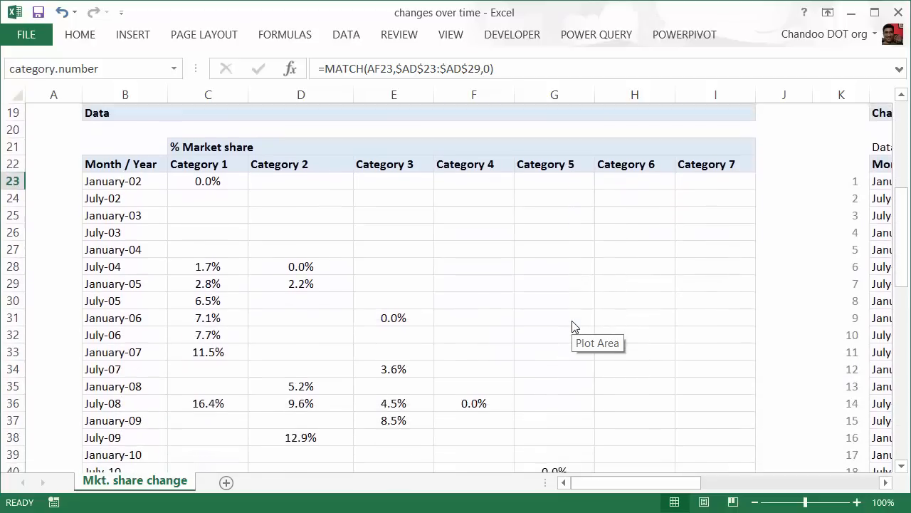
scroll(572, 321, "down", 1)
scroll(572, 321, "up", 1)
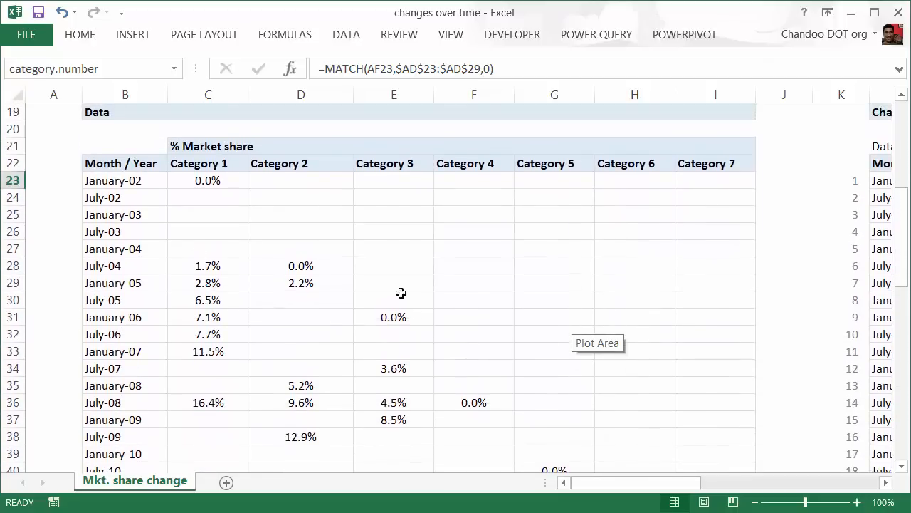
left_click(118, 180)
scroll(99, 282, "down", 7)
scroll(113, 283, "up", 8)
left_click(122, 249)
left_click(134, 316)
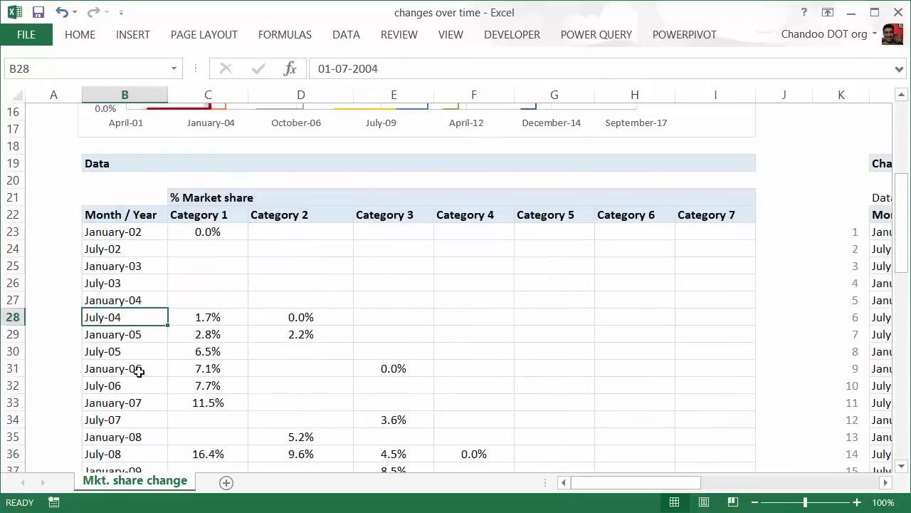
left_click(138, 383)
left_click(119, 430)
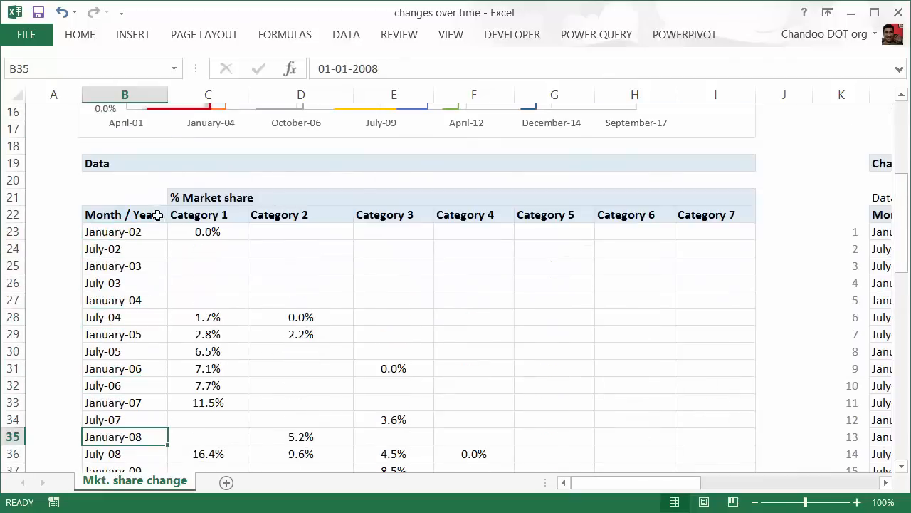
left_click(148, 216)
left_click_drag(134, 232, 136, 406)
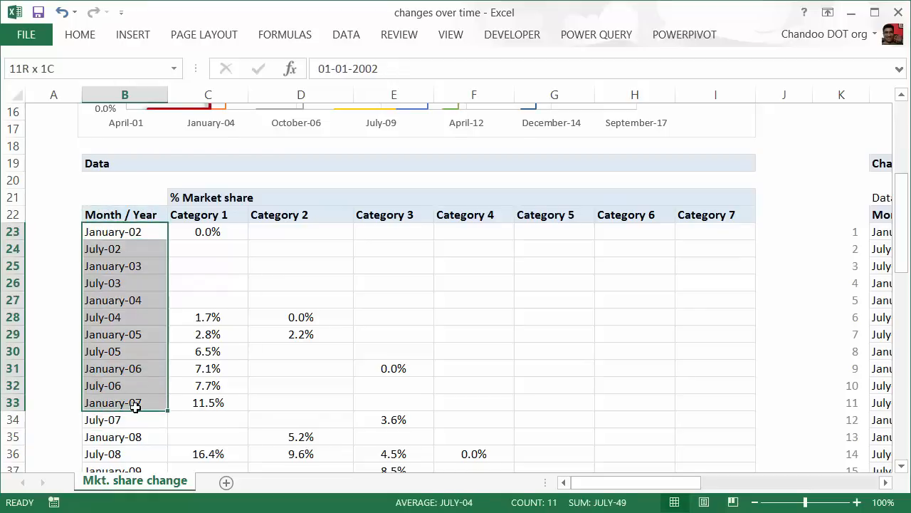
left_click(123, 249)
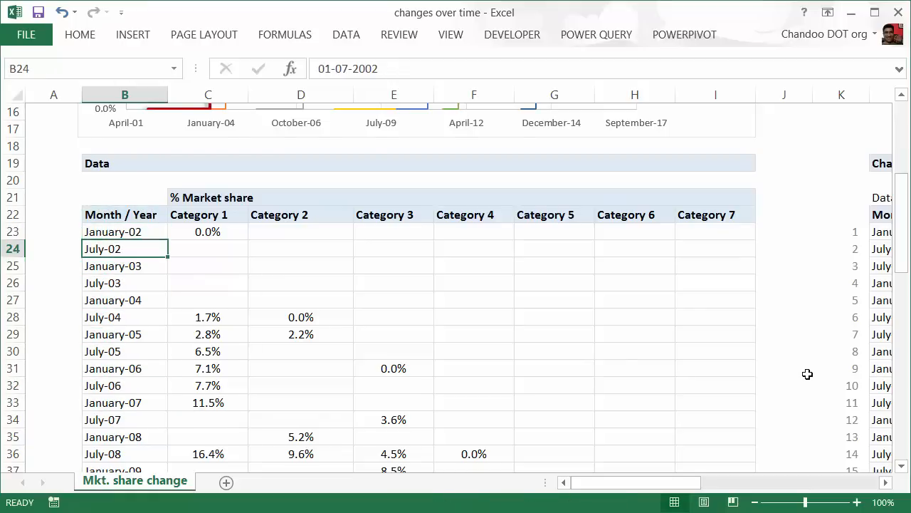
- Review the Category 1 market share values and the blank months between them, down to the end of the data table
left_click(237, 230)
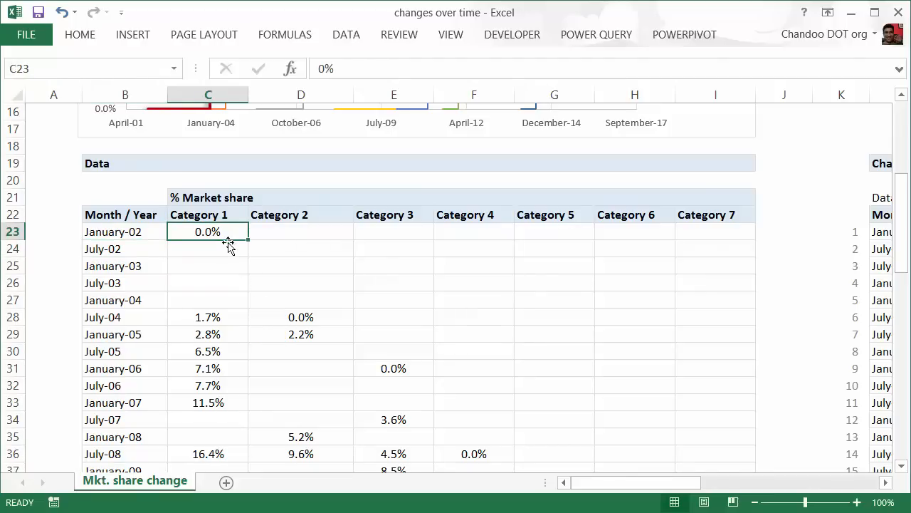
left_click(229, 321)
left_click(234, 335)
scroll(231, 383, "down", 1)
left_click(232, 352)
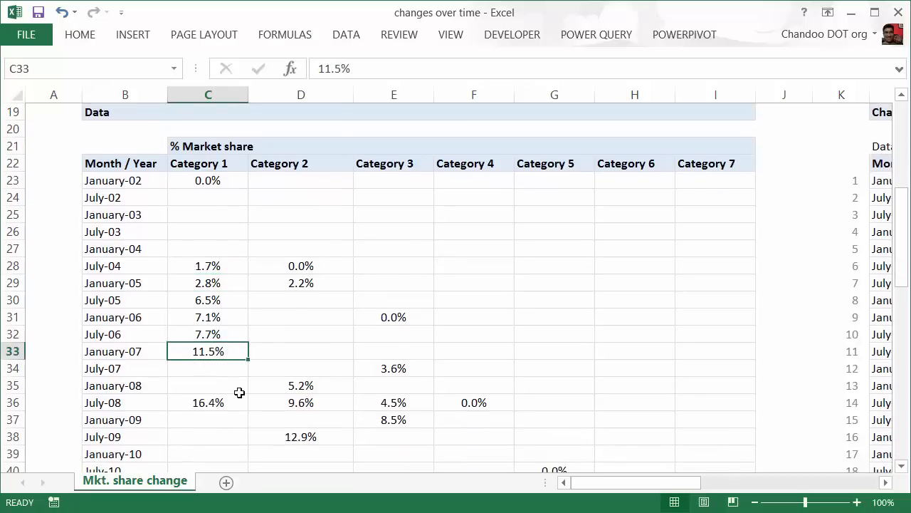
scroll(225, 328, "down", 2)
left_click_drag(218, 264, 220, 288)
scroll(217, 324, "down", 5)
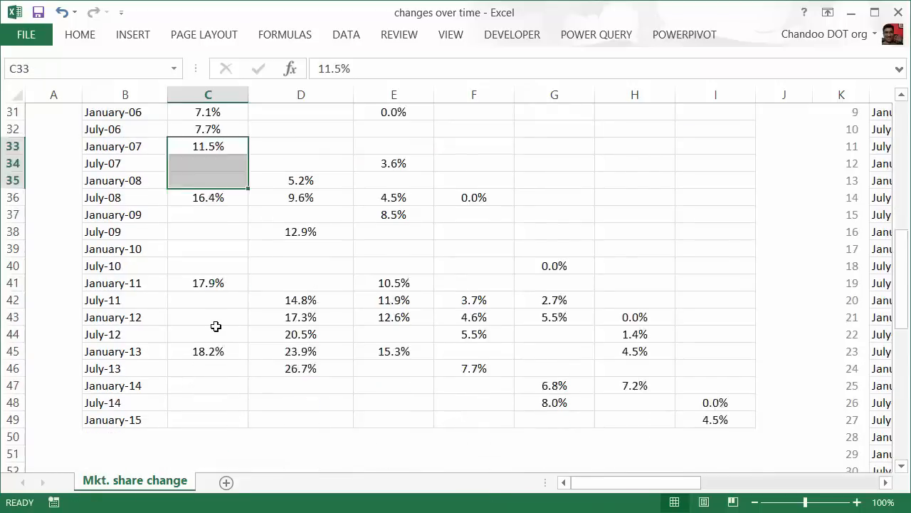
scroll(216, 326, "up", 3)
scroll(217, 325, "up", 1)
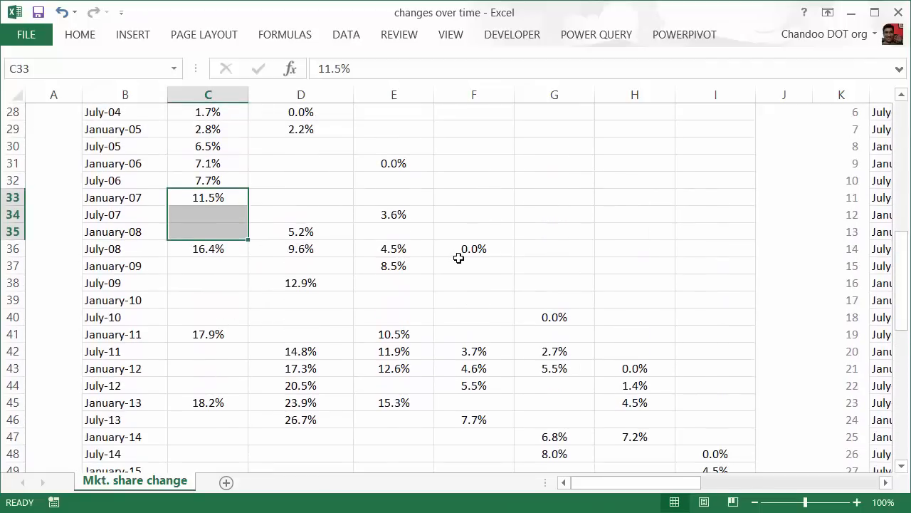
scroll(460, 256, "down", 3)
scroll(435, 252, "up", 6)
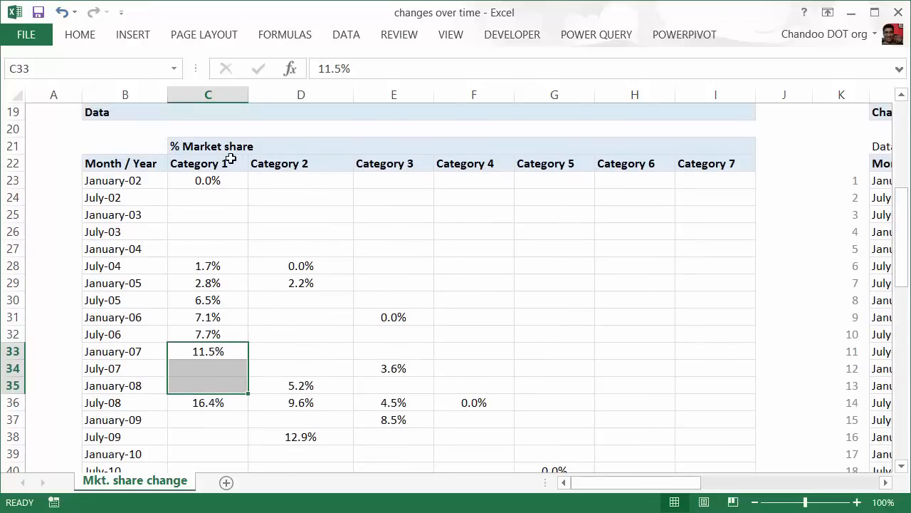
- Inspect the Category 1 column and the blank cells above the first values of Category 2, Category 3 and Category 4
left_click_drag(230, 158, 173, 435)
left_click(329, 267)
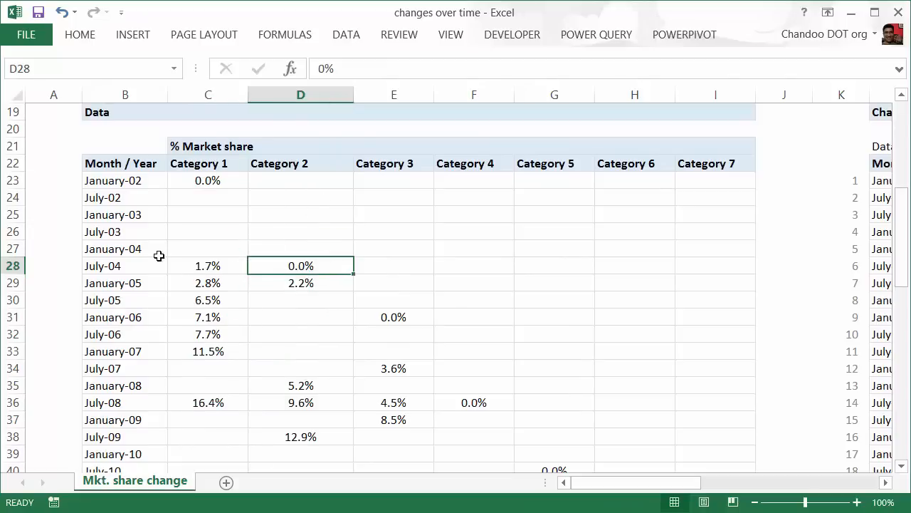
left_click_drag(332, 250, 337, 187)
left_click_drag(411, 295, 406, 181)
left_click_drag(480, 386, 470, 181)
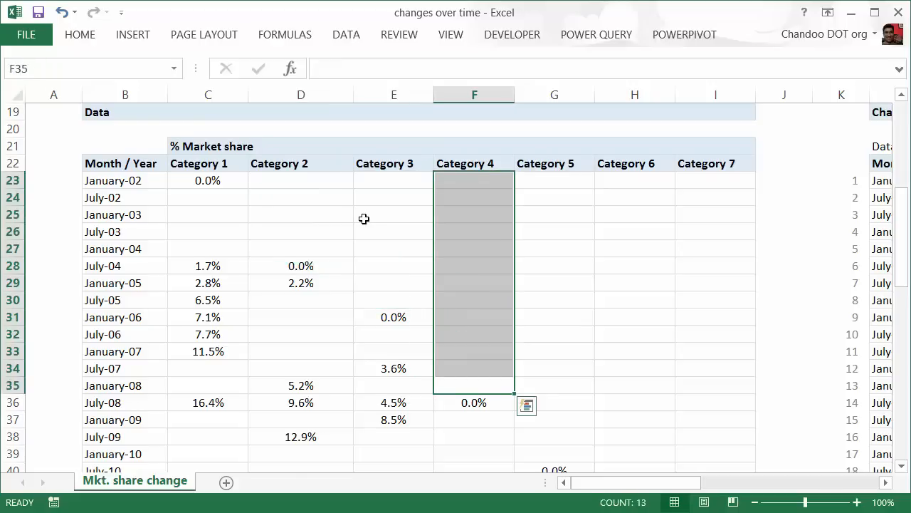
- Insert a scatter chart with straight lines from the Month / Year and Category 1 data in B22:C49, and compare it with the finished chart
scroll(364, 219, "down", 1)
scroll(363, 214, "up", 2)
left_click_drag(136, 213, 181, 413)
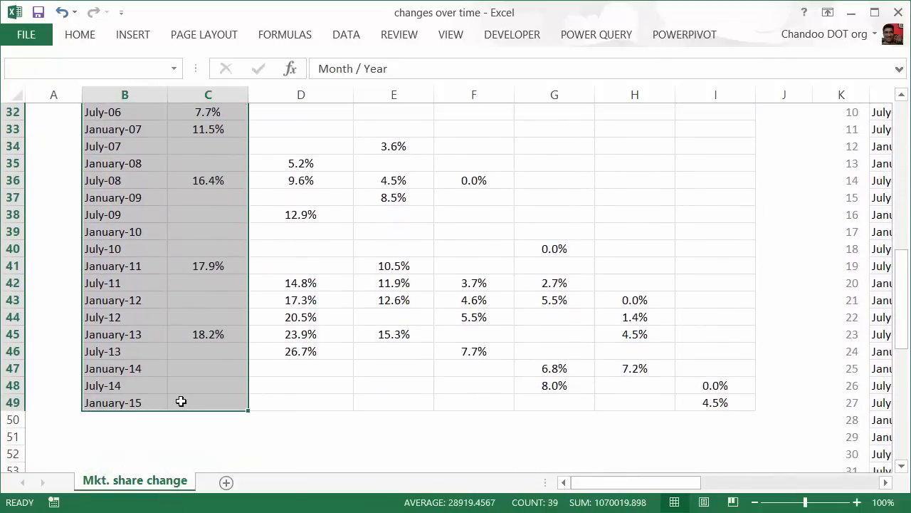
scroll(181, 402, "up", 5)
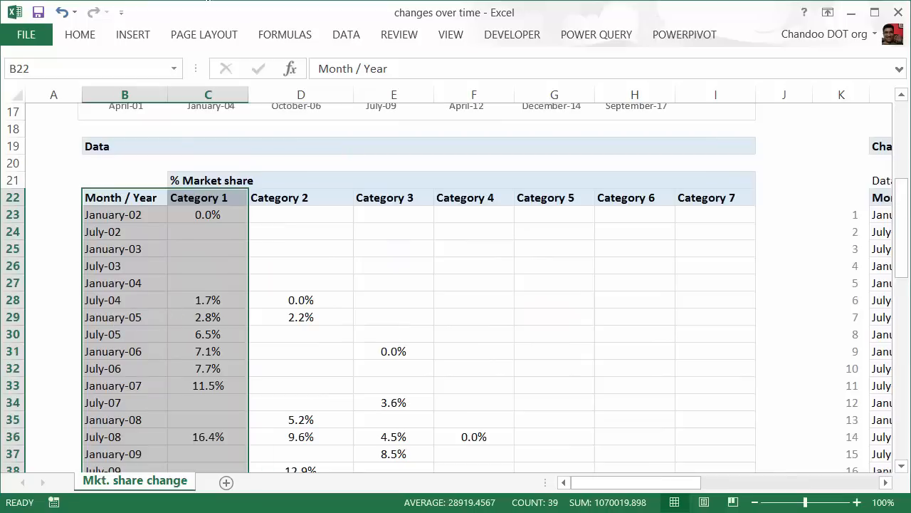
left_click(122, 36)
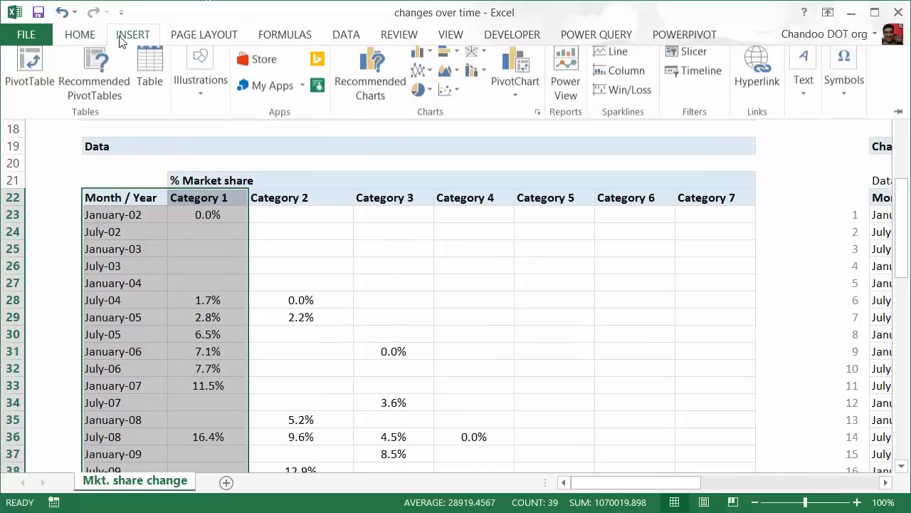
left_click(444, 97)
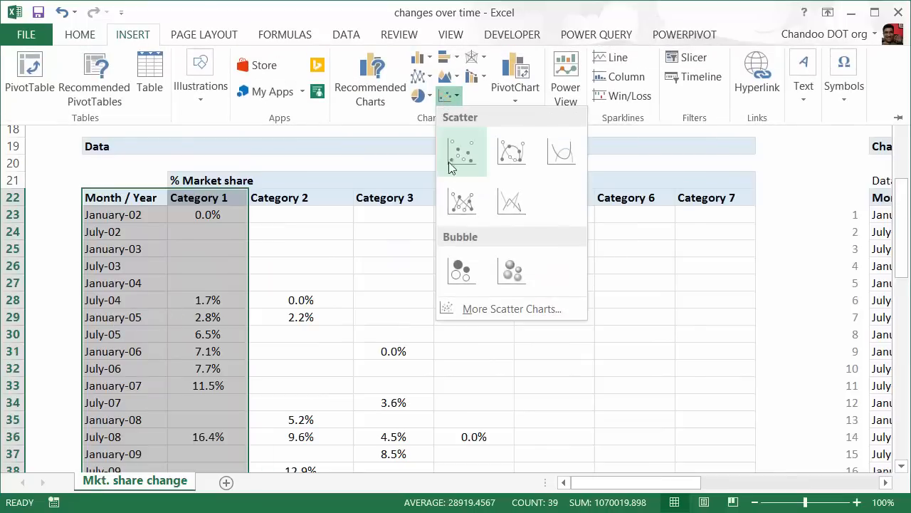
left_click(509, 204)
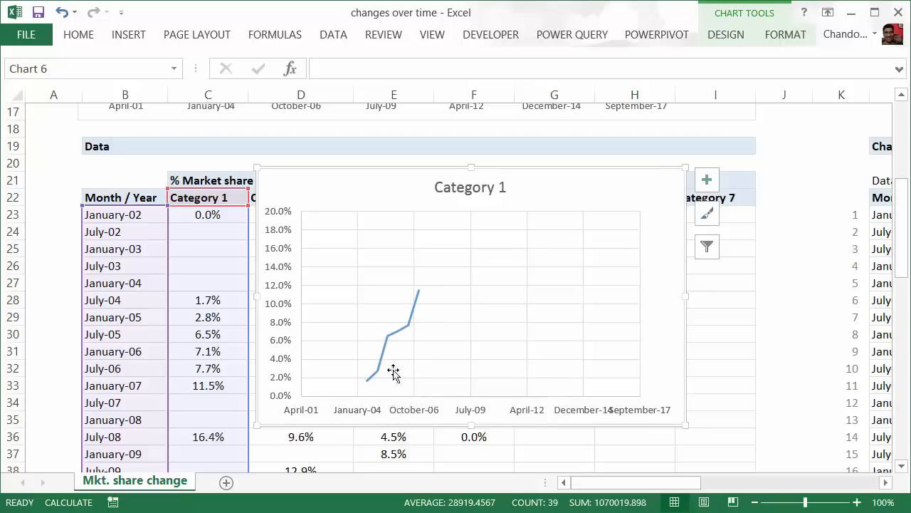
scroll(368, 359, "up", 5)
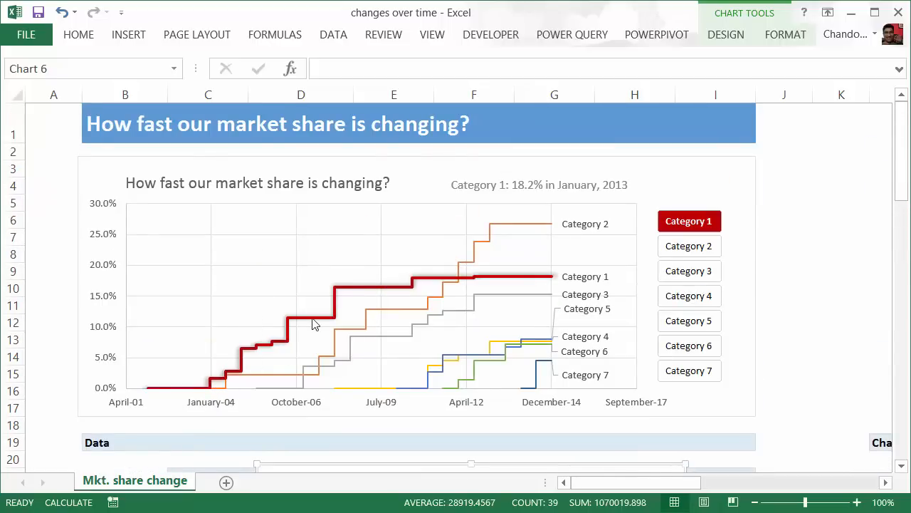
- Compare the Category 1 scatter chart with the finished step chart, and delete the scatter chart
mouse_move(316, 322)
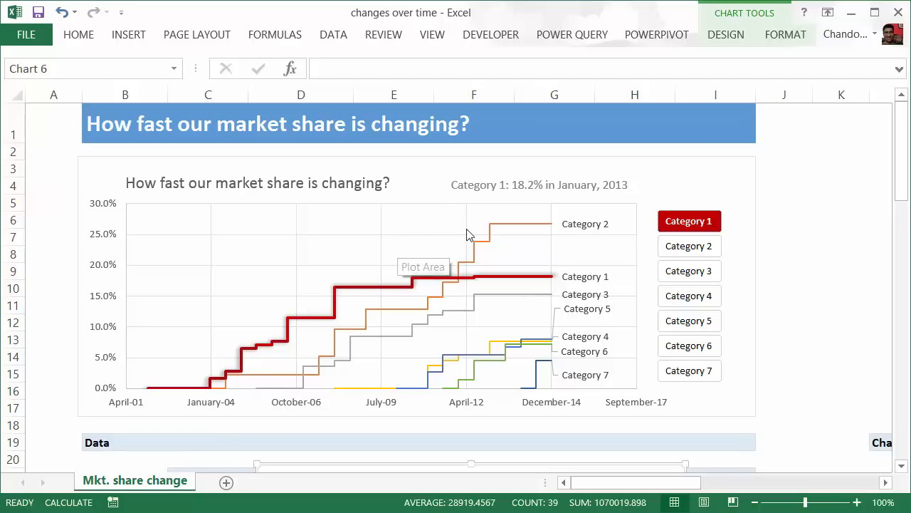
scroll(469, 235, "down", 2)
scroll(459, 235, "up", 1)
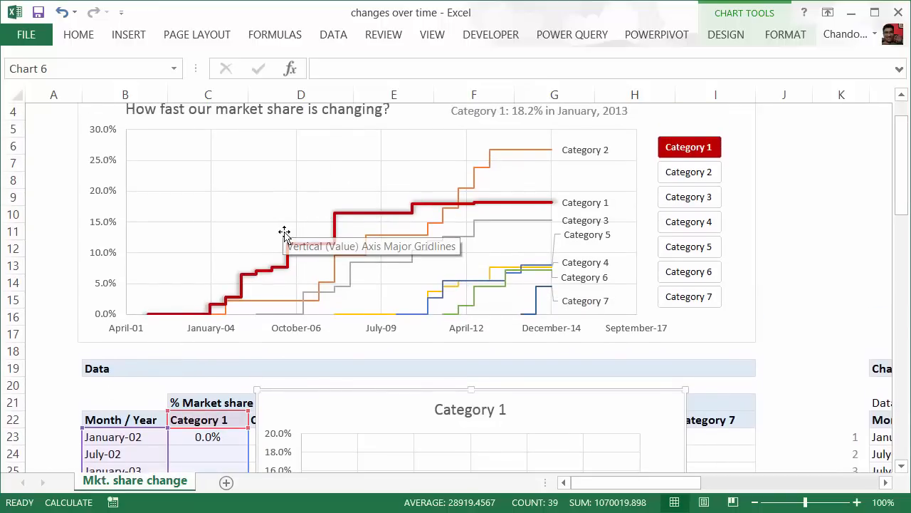
scroll(282, 341, "down", 6)
scroll(284, 356, "up", 3)
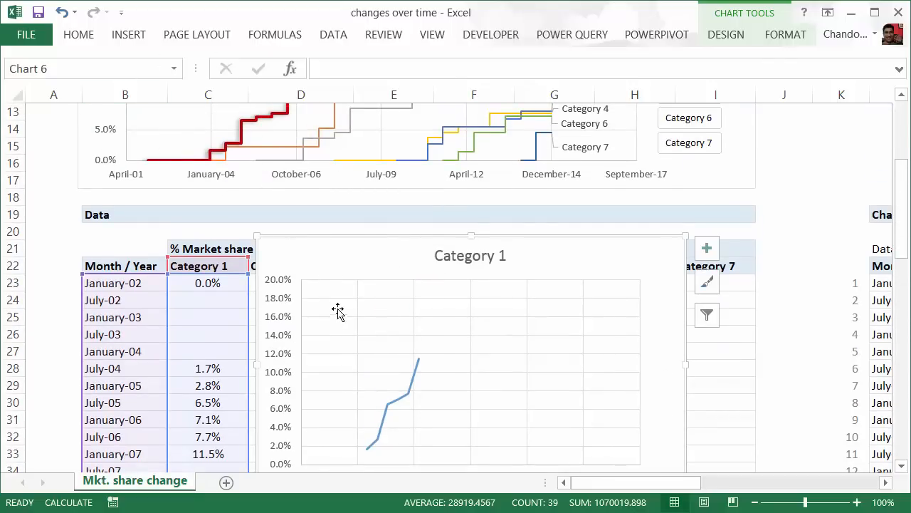
left_click_drag(356, 240, 357, 244)
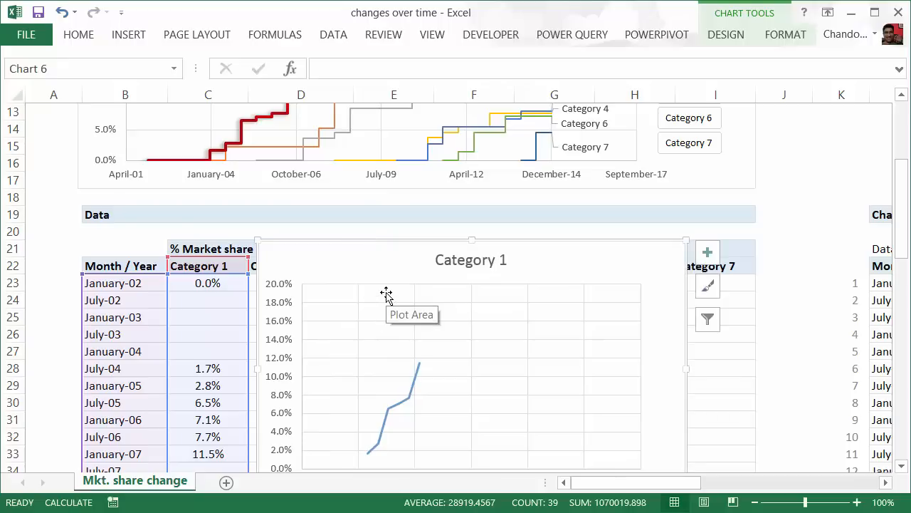
key("Delete")
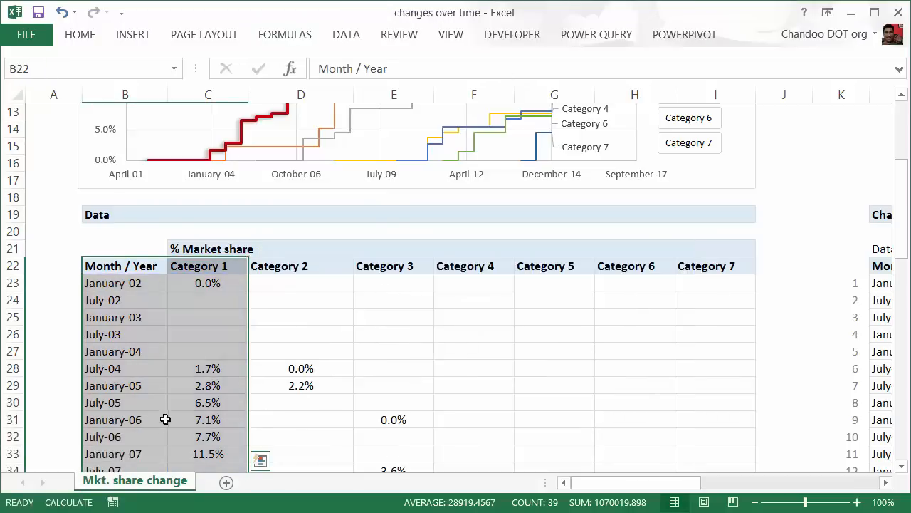
- Add a new worksheet and enter the headers x and y in cells B2 and C2
left_click(227, 484)
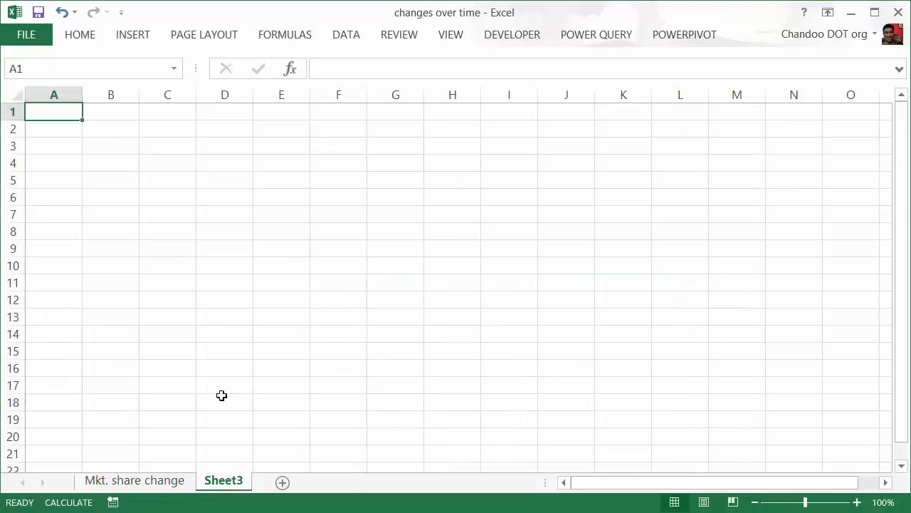
left_click(102, 128)
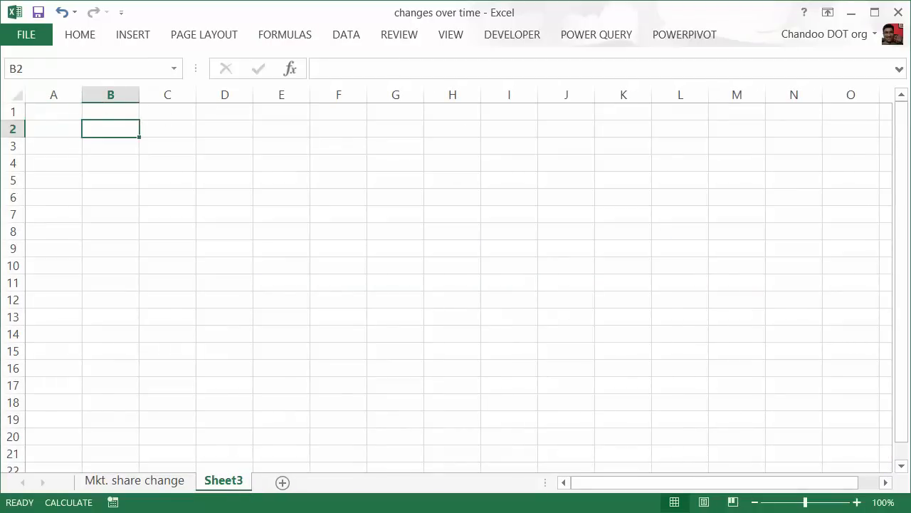
type("x")
key("Tab")
type("y")
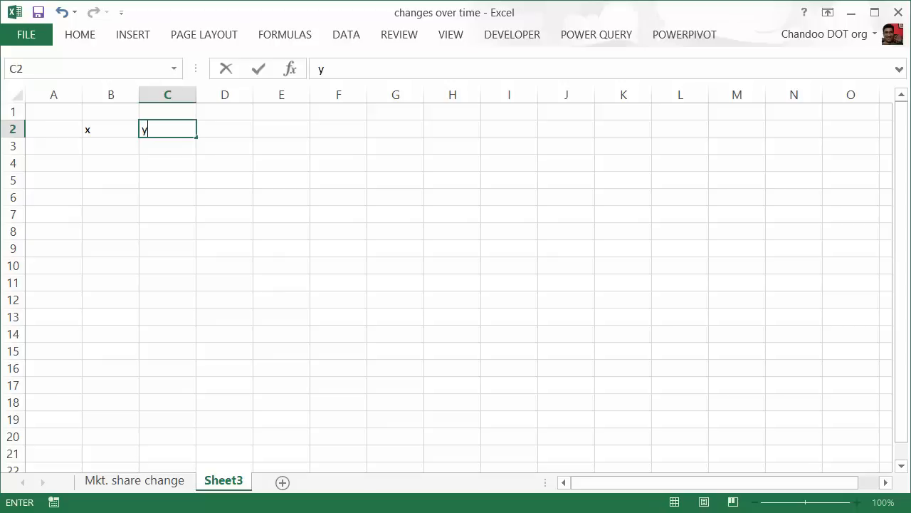
left_click(498, 266)
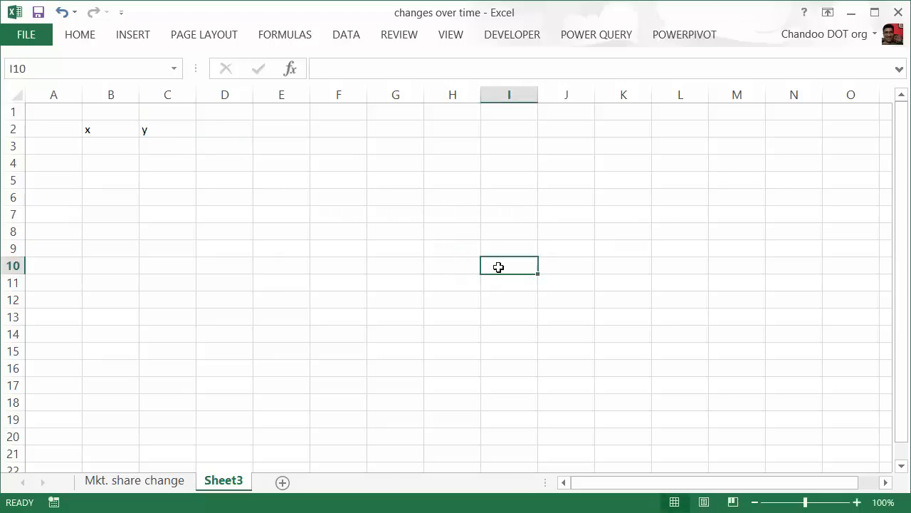
- Enter the first sample point in row 3, with 1 under x and 0% under y
left_click(857, 502)
left_click(857, 502)
left_click(857, 502)
left_click(857, 502)
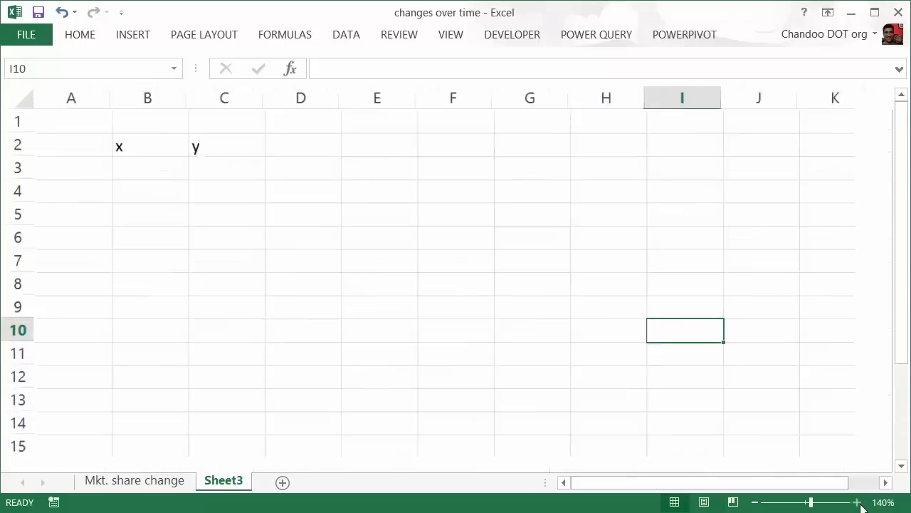
left_click(857, 502)
left_click(143, 171)
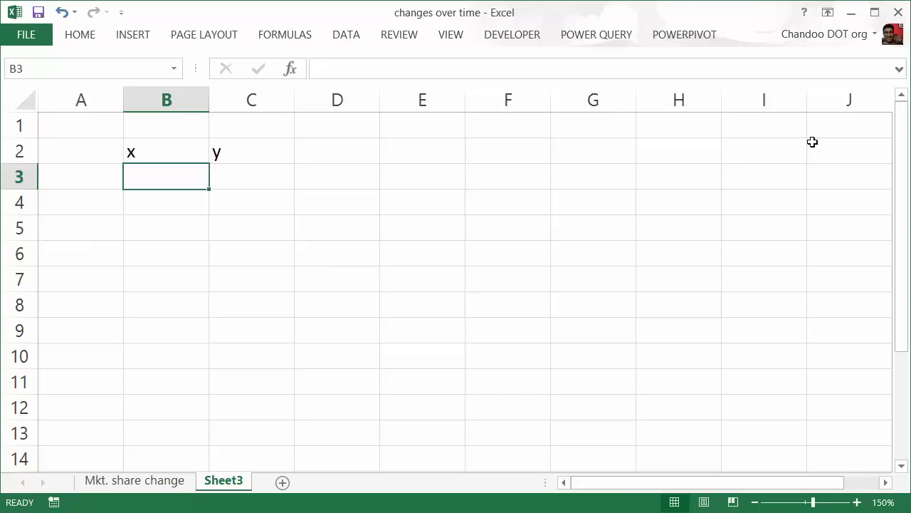
type("1")
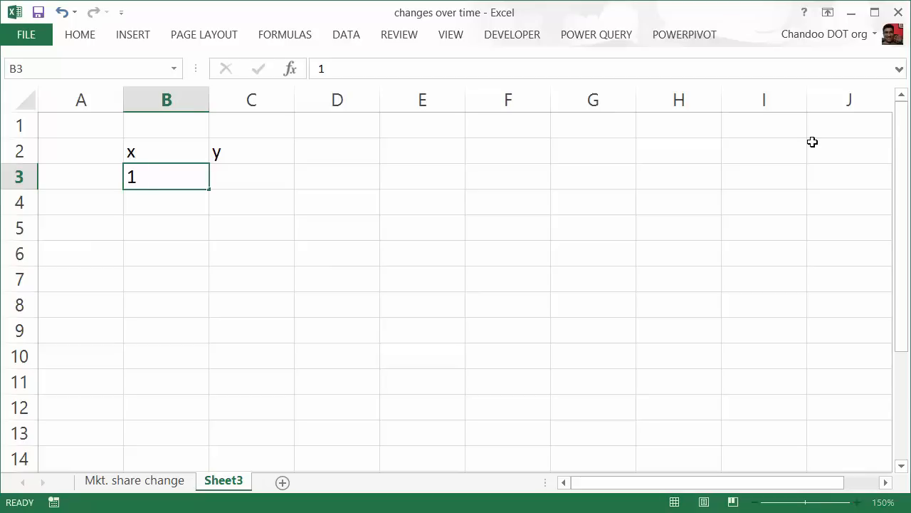
key("Tab")
type("0")
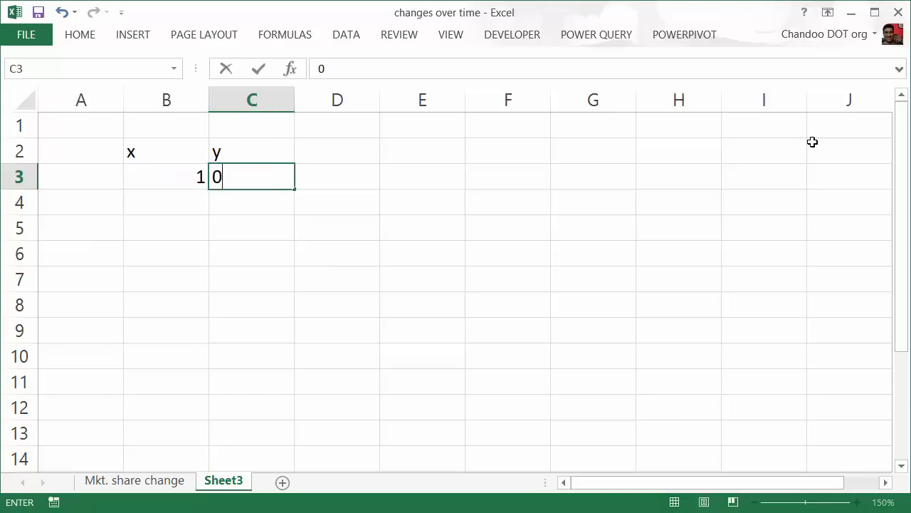
type("%")
key("Left")
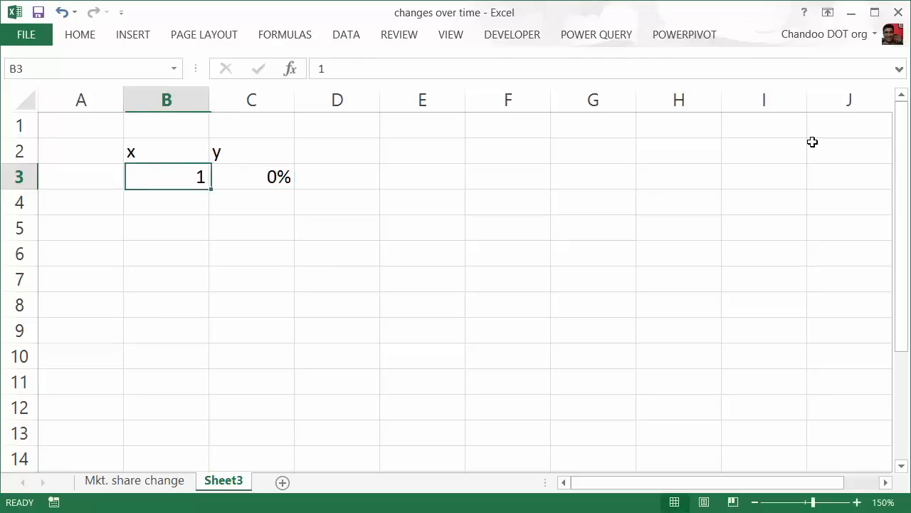
- Enter the second sample point in row 4, with 2 under x and 3% under y
key("Down")
type("2")
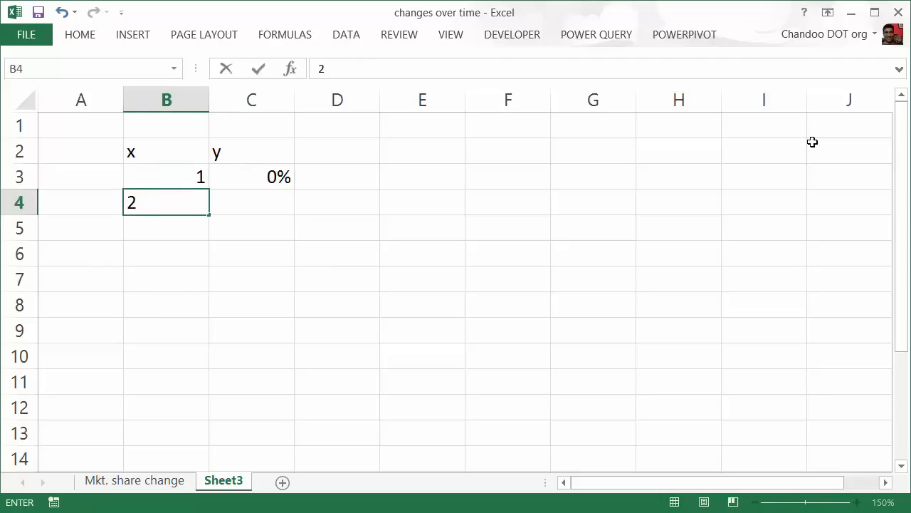
key("Tab")
type("3%")
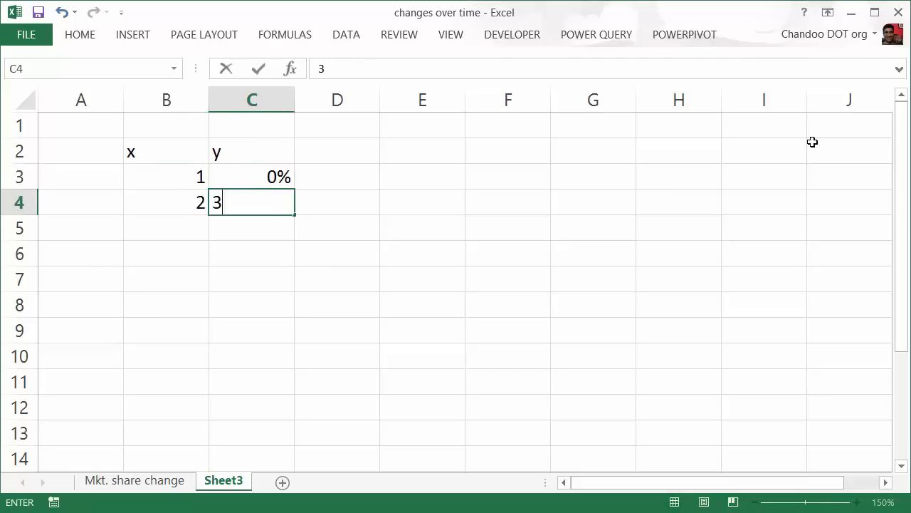
key("ctrl+Return")
- Insert a scatter chart with straight lines and markers from B2:C4, and switch its rows and columns so y is plotted against x
left_click_drag(176, 153, 231, 200)
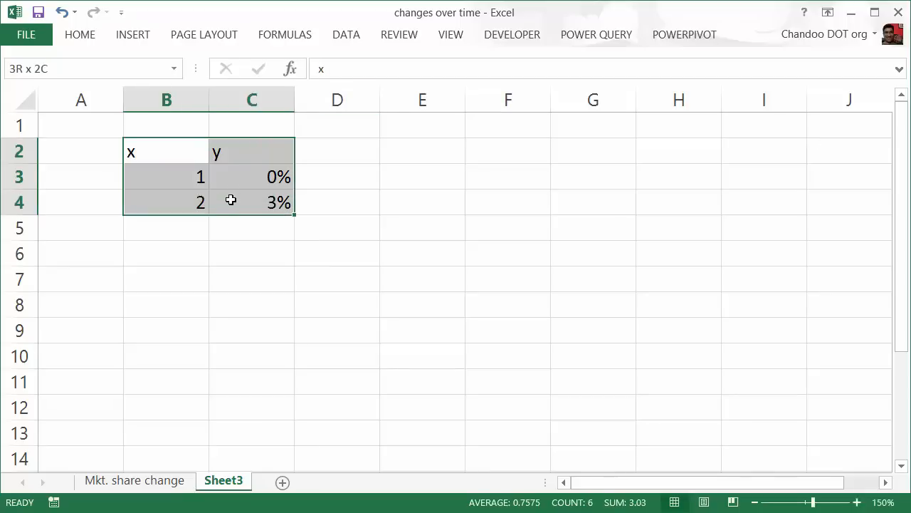
left_click(142, 40)
left_click(449, 95)
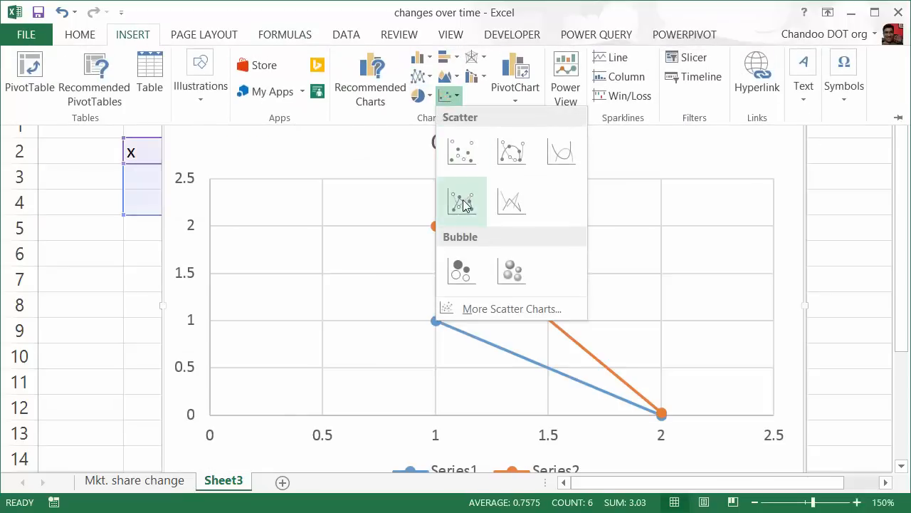
left_click(461, 201)
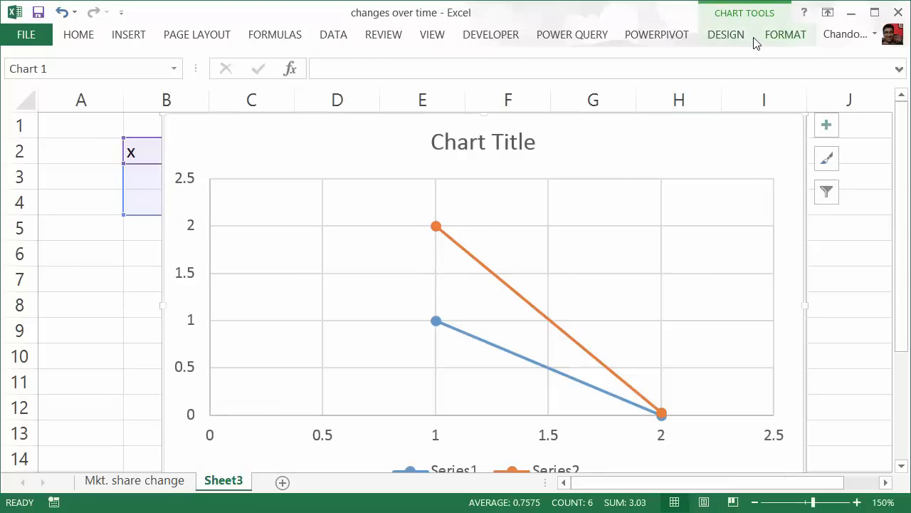
left_click(737, 39)
left_click(669, 79)
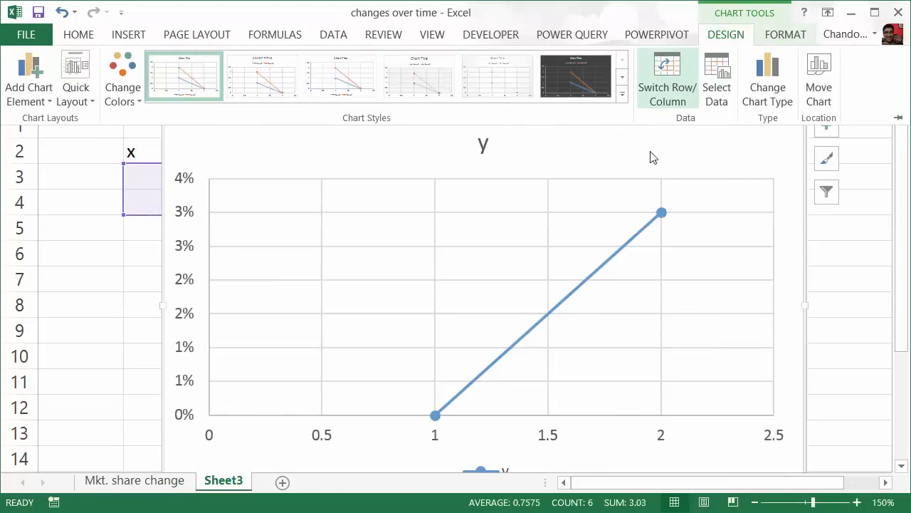
- Shrink the y scatter chart and move it clear of the sample data in columns B and C
left_click(178, 153)
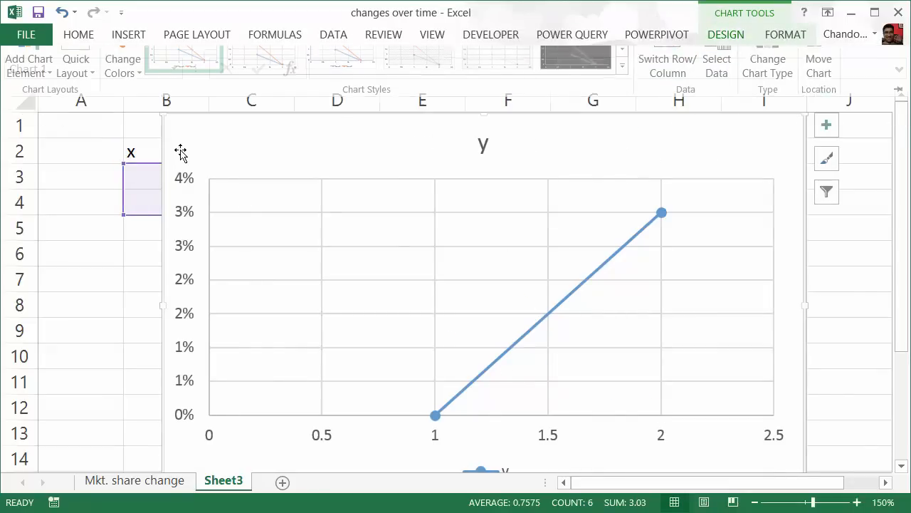
scroll(194, 205, "down", 2)
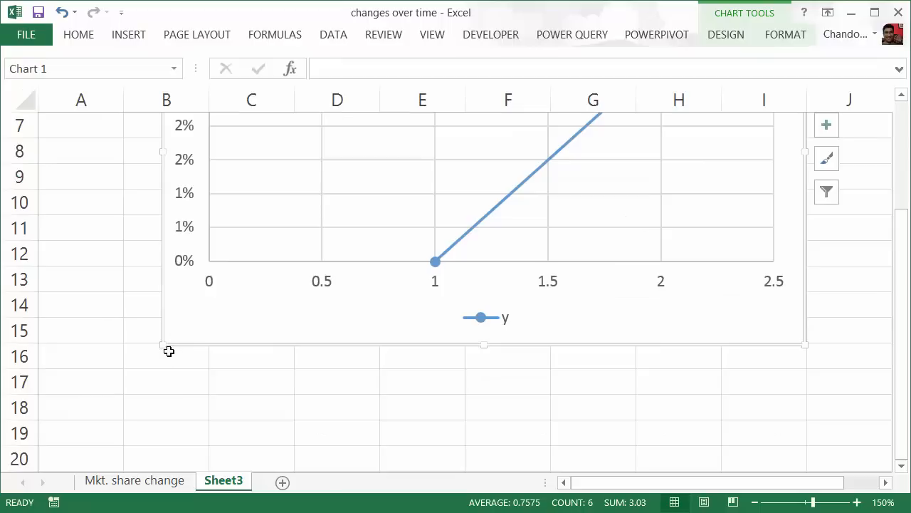
left_click_drag(164, 345, 364, 222)
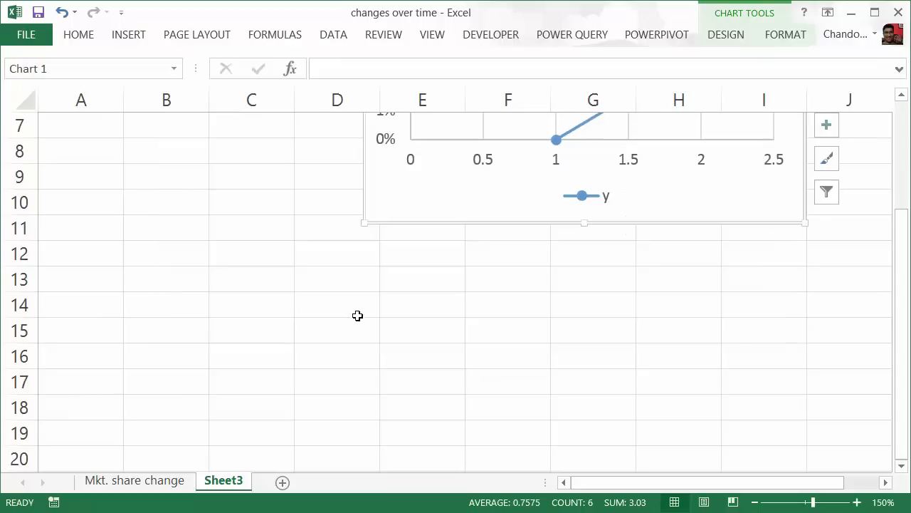
scroll(358, 313, "up", 2)
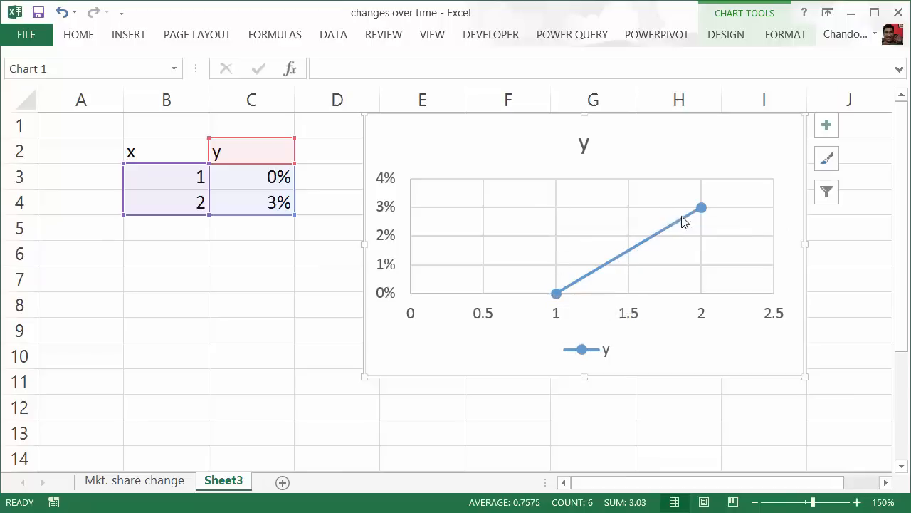
left_click(185, 246)
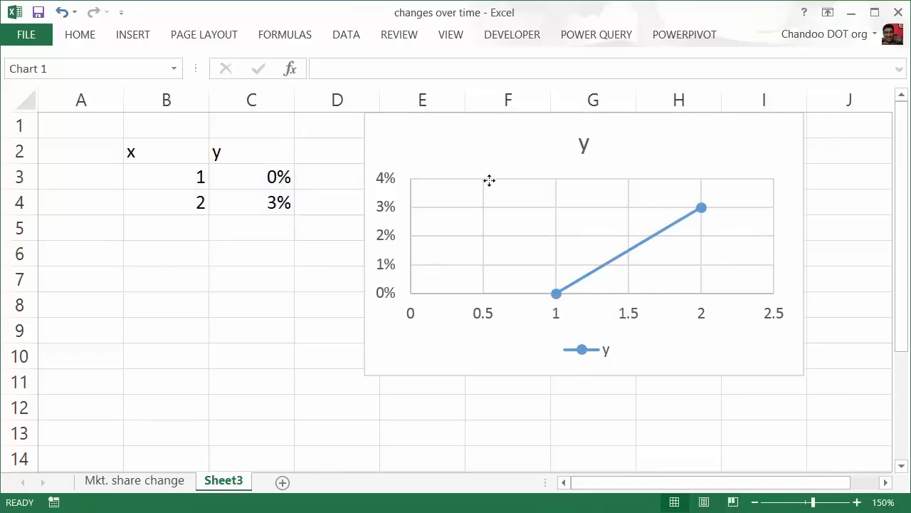
left_click_drag(454, 156, 529, 212)
- Start a second sample table below the first, with the headers x and y in B6 and C6
left_click(186, 254)
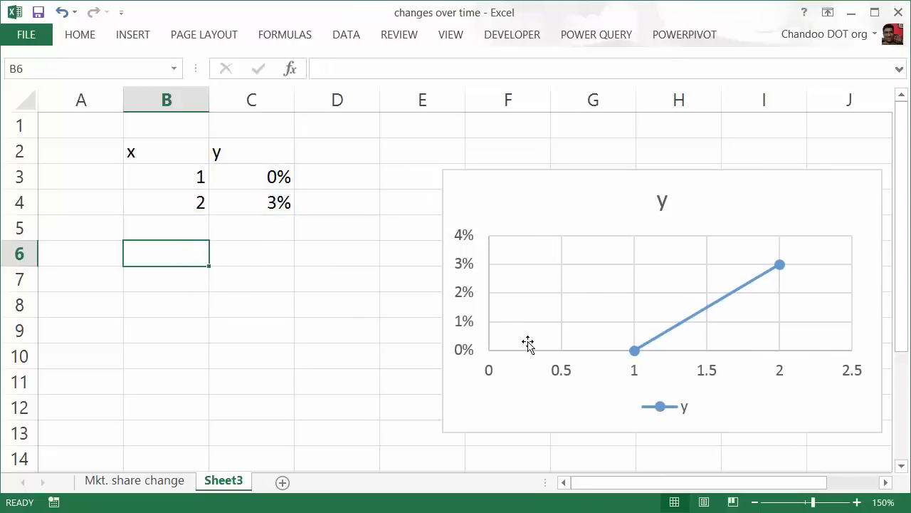
type("x")
key("Tab")
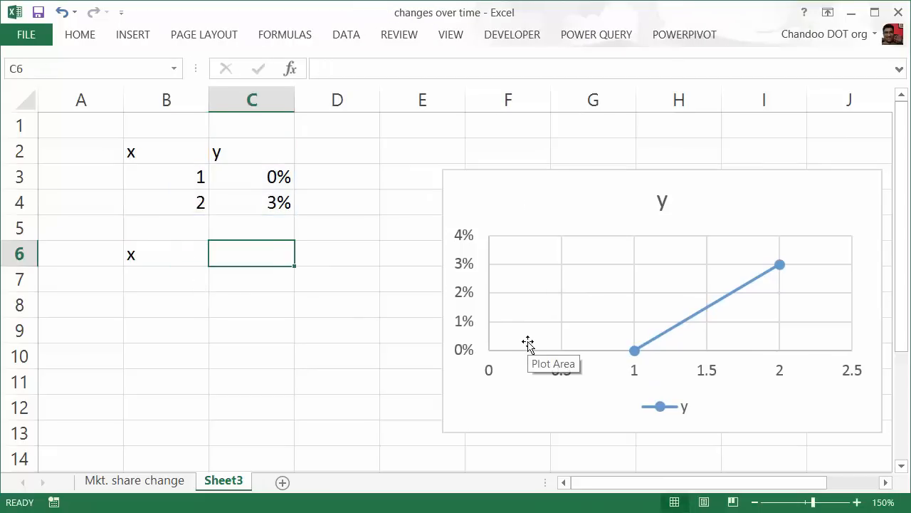
type("y")
key("Return")
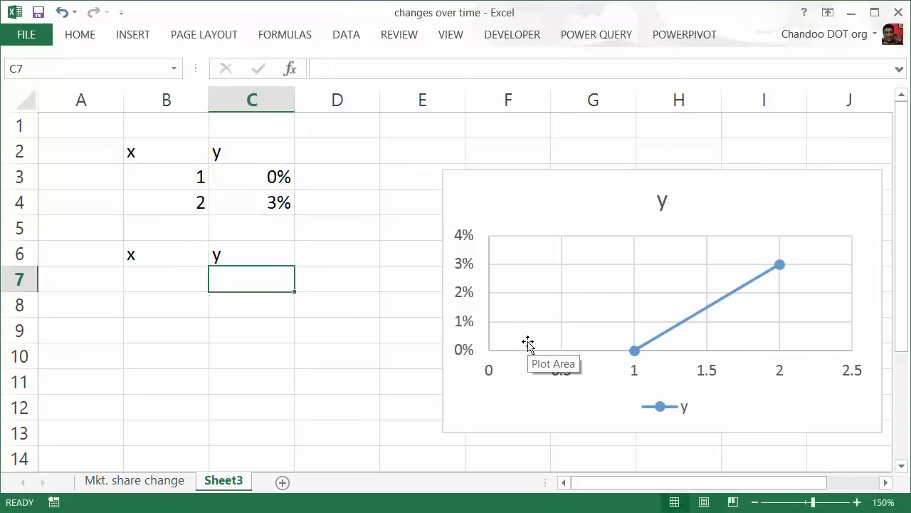
- Enter the x values 1, 1 and 2 in cells B7 to B9 of the second table
key("Left")
type("1")
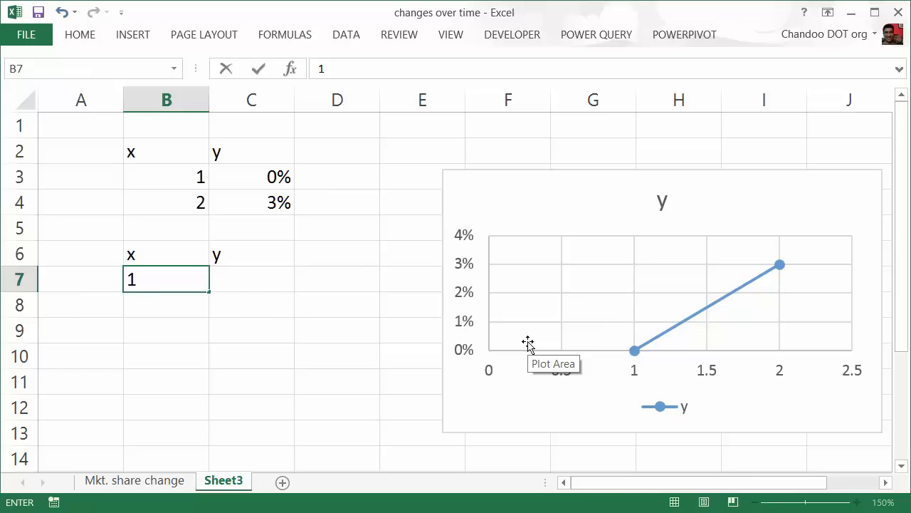
key("Return")
type("1")
key("Return")
type("2")
key("Tab")
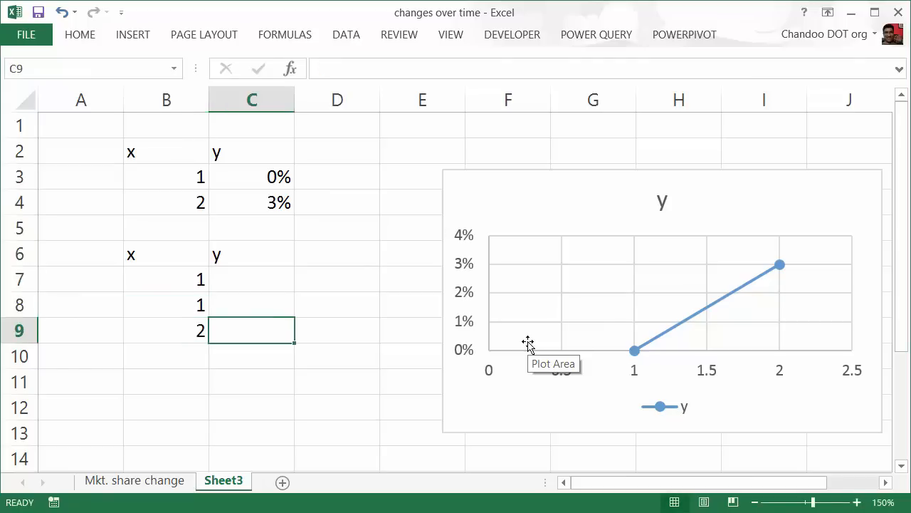
- Enter 0% as the y value of the second table's first point in C7
key("Up")
key("Up")
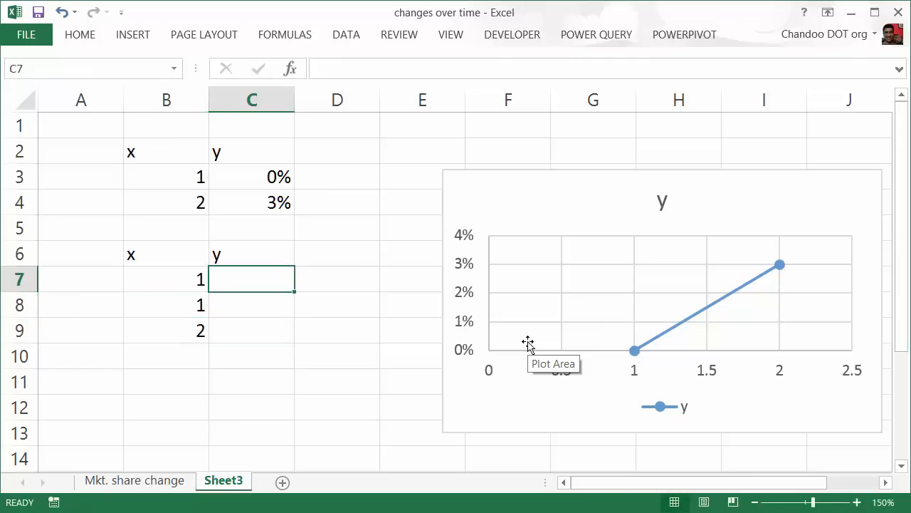
type("0%")
key("ctrl+Return")
type("0")
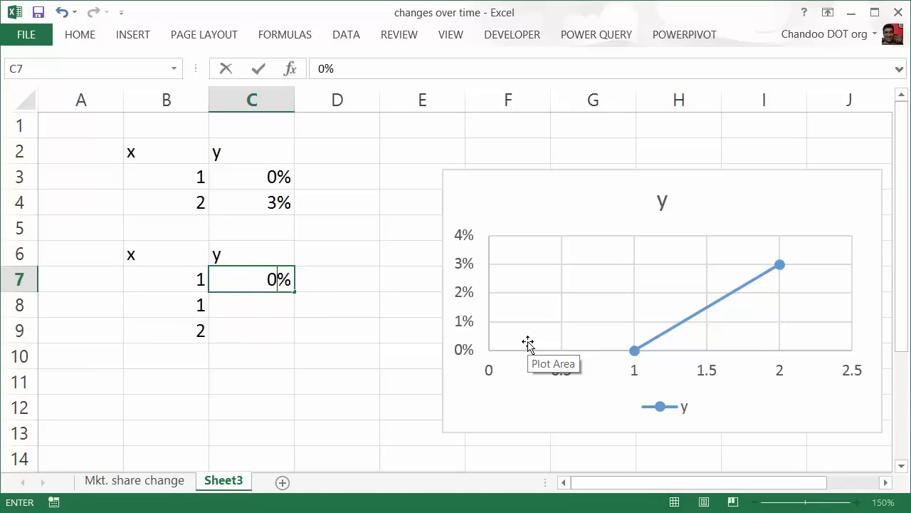
key("Return")
- Set the y value of the second table's second point in C8 to 3%
type("0")
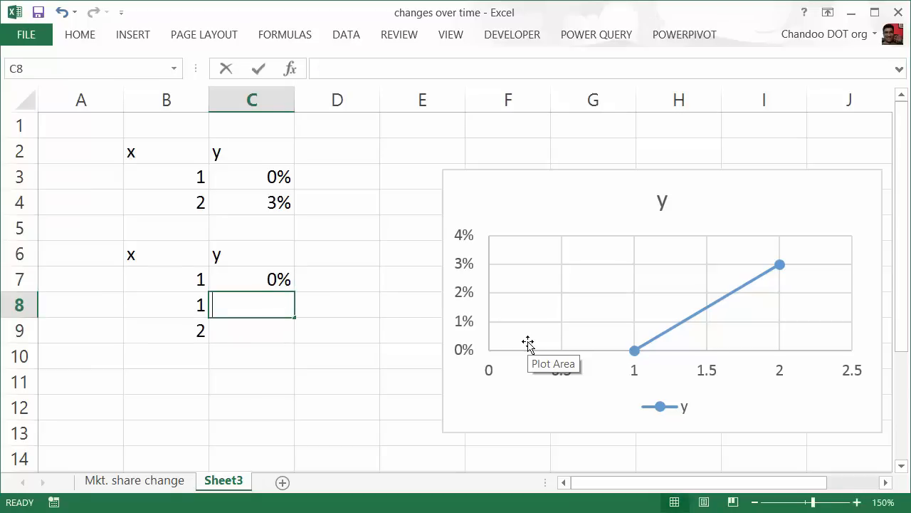
type("%")
key("ctrl+Return")
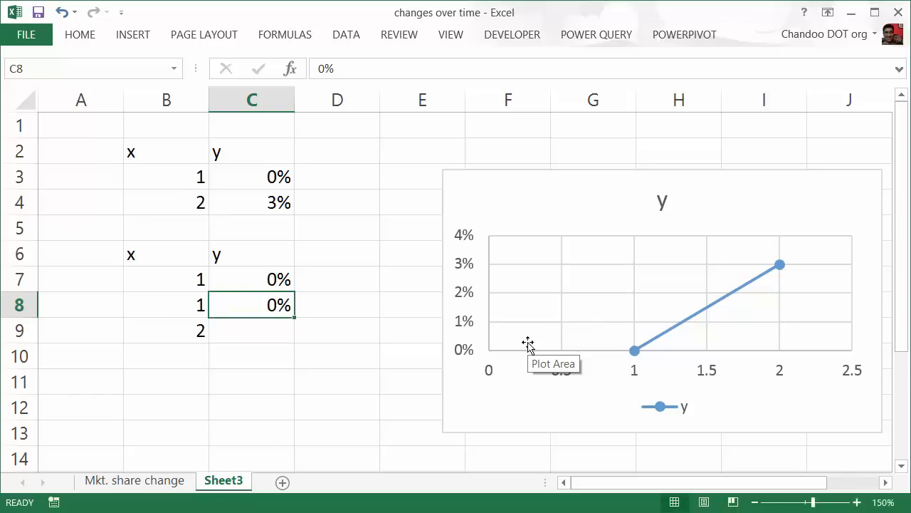
type("3")
key("ctrl+Return")
key("Right")
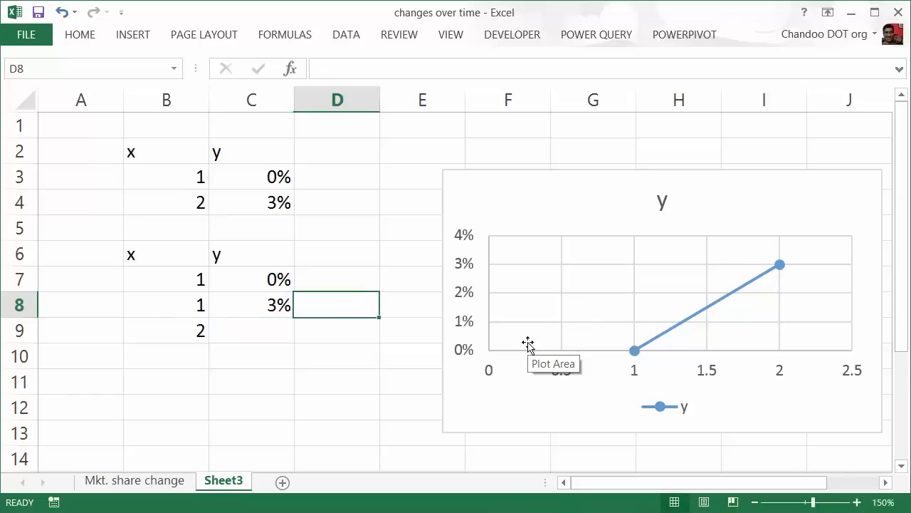
- Set the y value of the second table's third point in C9 to 3%
key("Down")
key("Left")
type("3")
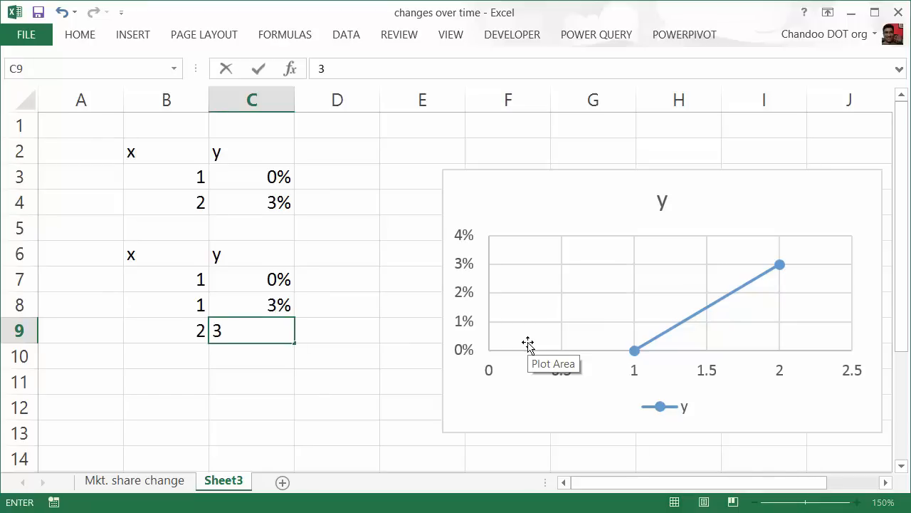
key("ctrl+Return")
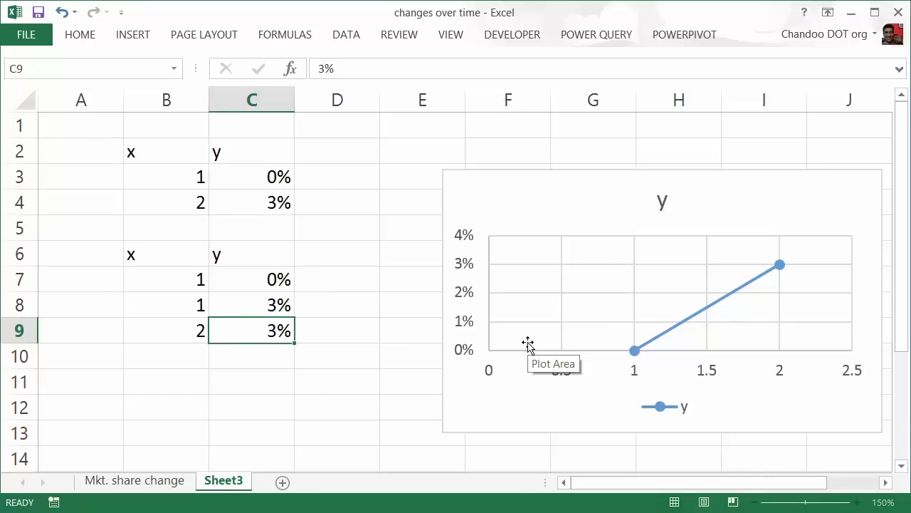
- Insert a scatter chart with straight lines and markers from the second table, B6:C9
left_click_drag(166, 253, 270, 330)
left_click(122, 37)
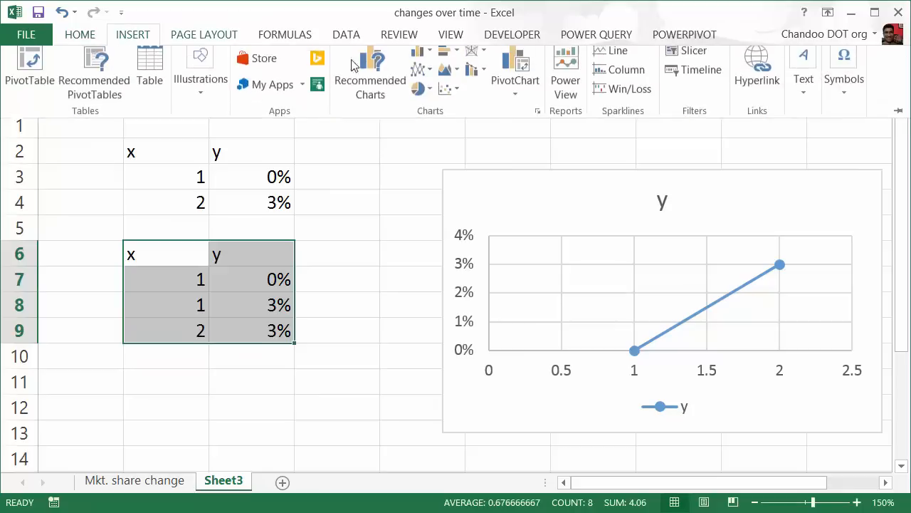
left_click(445, 99)
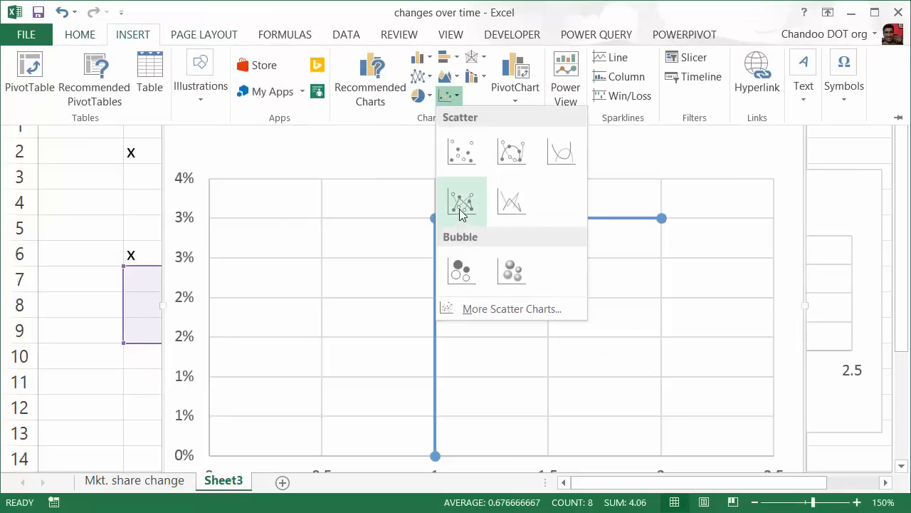
left_click(462, 199)
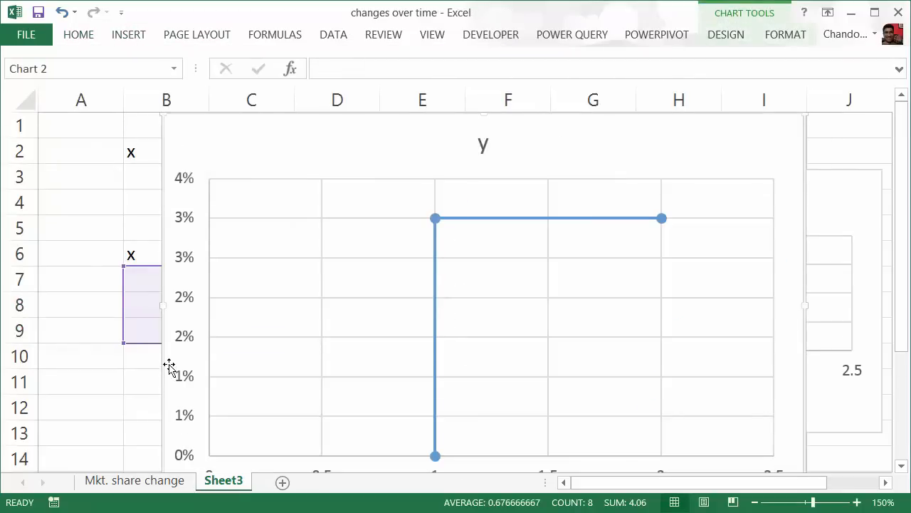
- Shrink the new step chart and move it directly below the first chart, clear of both tables
scroll(169, 347, "down", 2)
left_click_drag(166, 344, 294, 216)
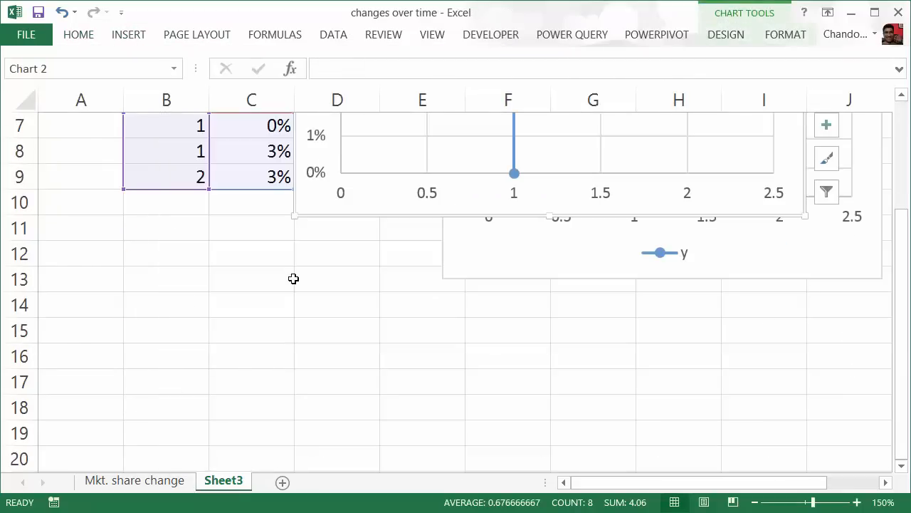
scroll(294, 277, "up", 2)
left_click_drag(355, 154, 302, 278)
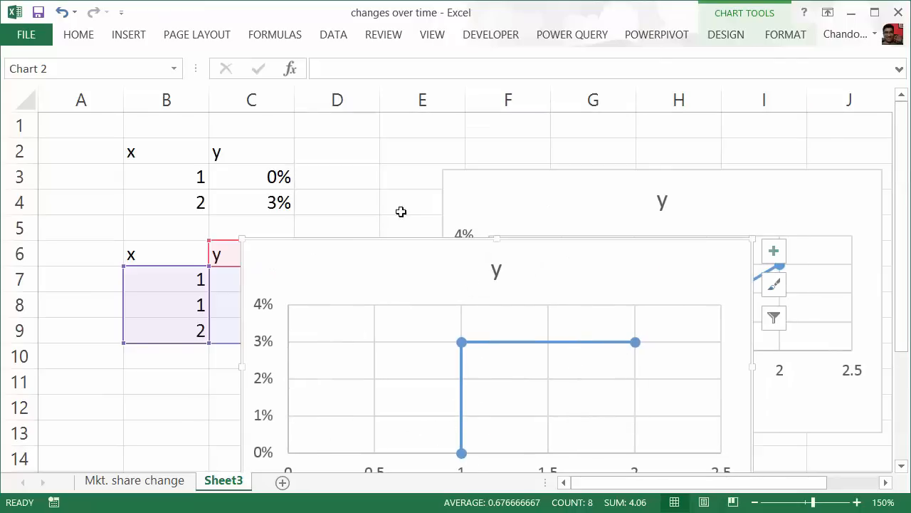
left_click_drag(379, 264, 558, 464)
- Compare the two-point table in B2:C4 with the three-point table in B6:C9
left_click_drag(147, 151, 272, 202)
left_click_drag(189, 253, 270, 336)
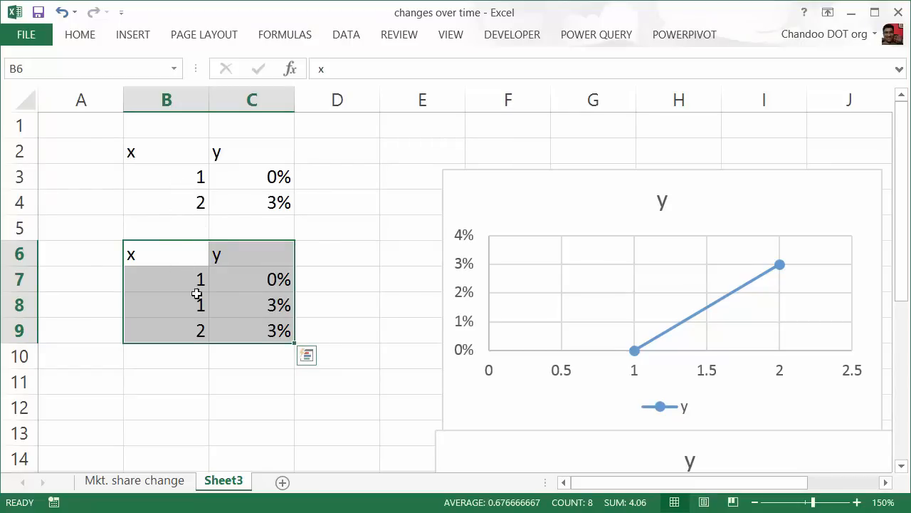
left_click(163, 382)
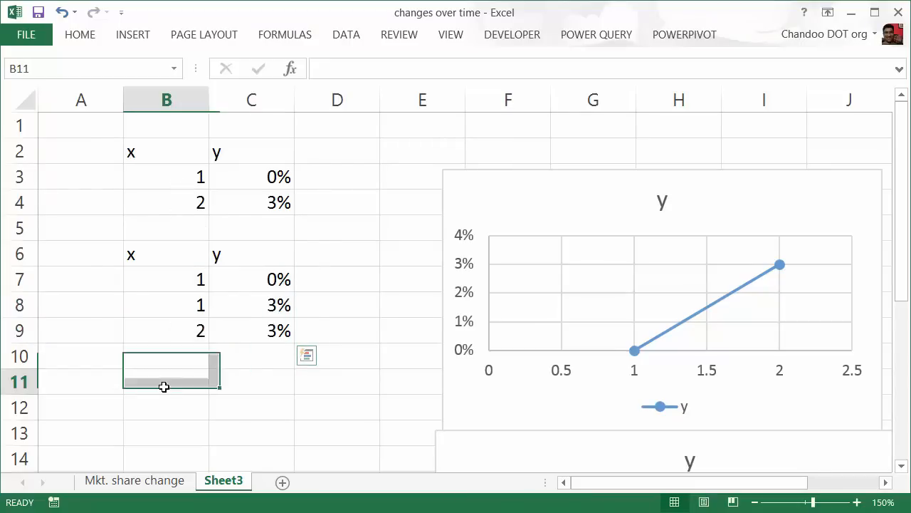
left_click(168, 178)
left_click_drag(177, 198, 182, 207)
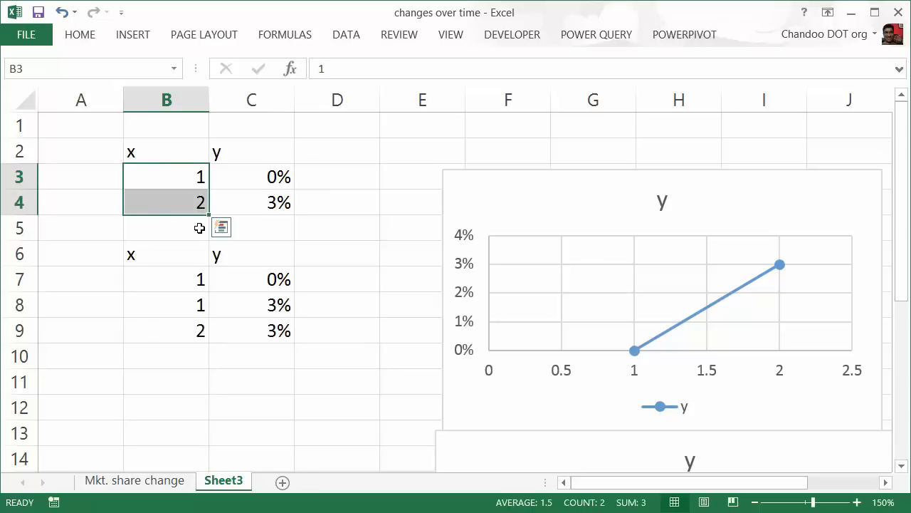
left_click_drag(177, 283, 217, 343)
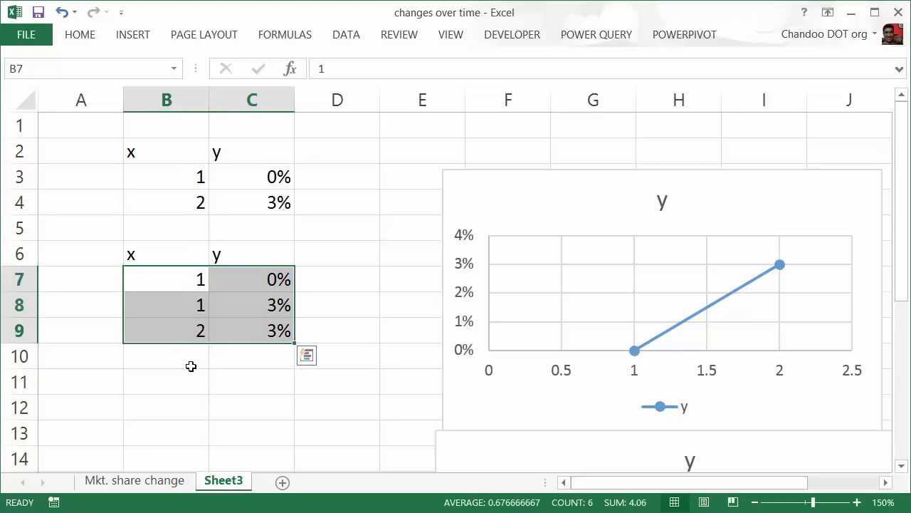
- Enter the point count 2 in B11 and the formula =2*B11-1 in C11 to calculate the step points needed
left_click(145, 381)
type("2")
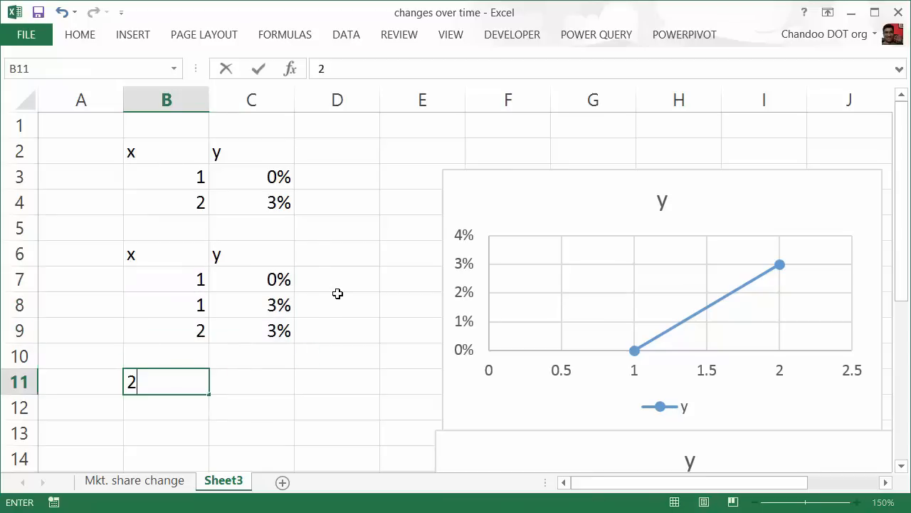
key("Tab")
type("=")
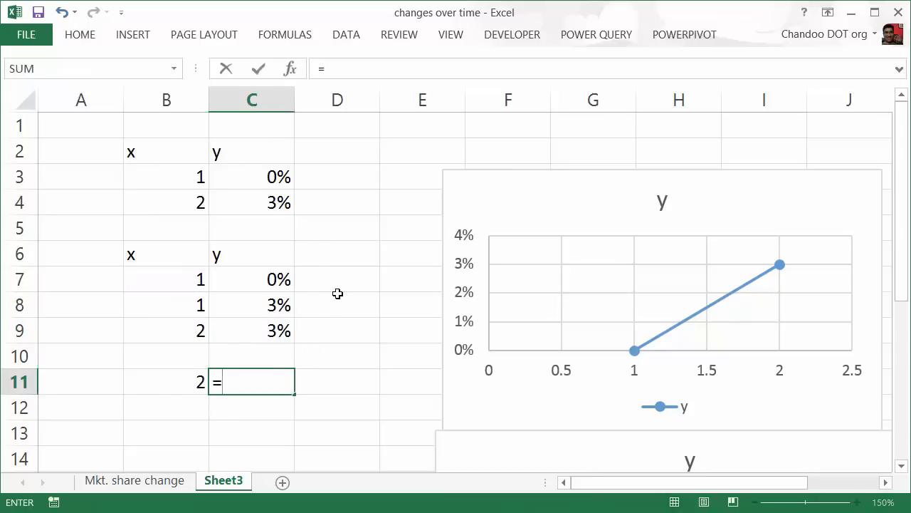
type("2*")
key("Left")
type("-")
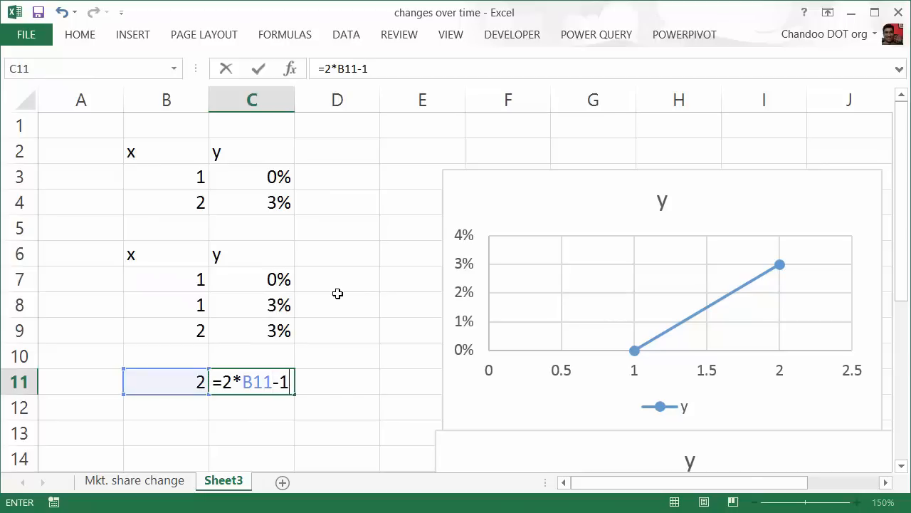
key("ctrl+Return")
- Set the point count in B11 to 27 and check the formula in C11
key("Left")
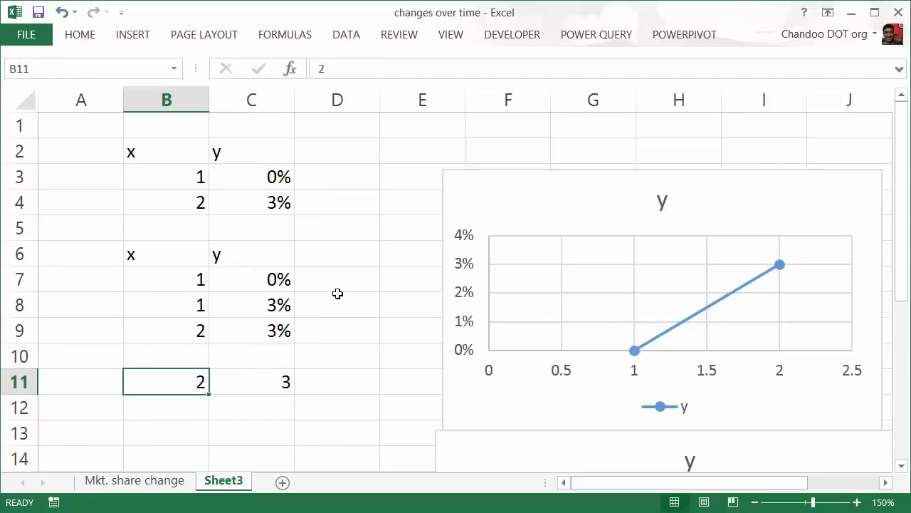
type("27")
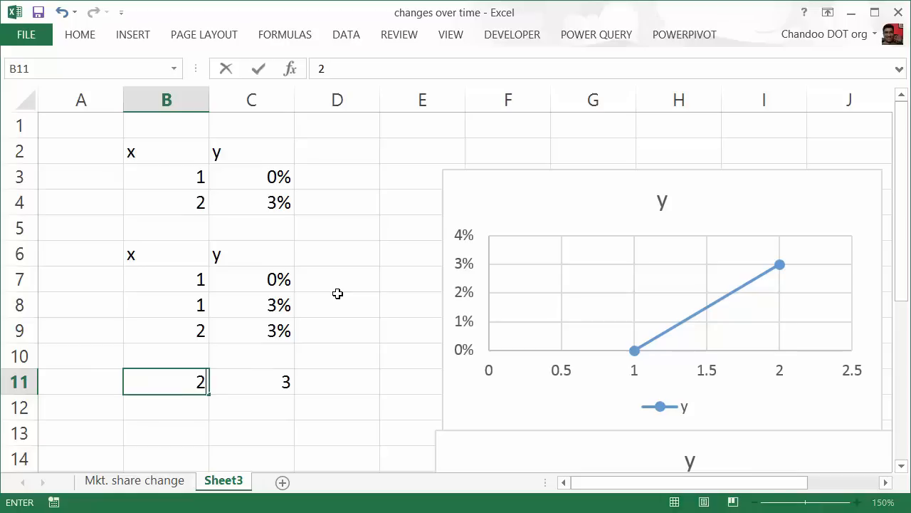
key("ctrl+Return")
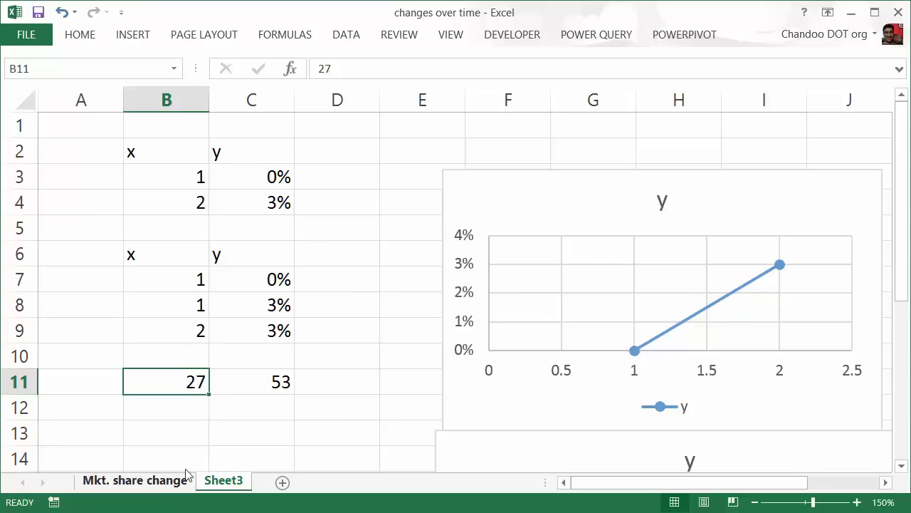
left_click(244, 376)
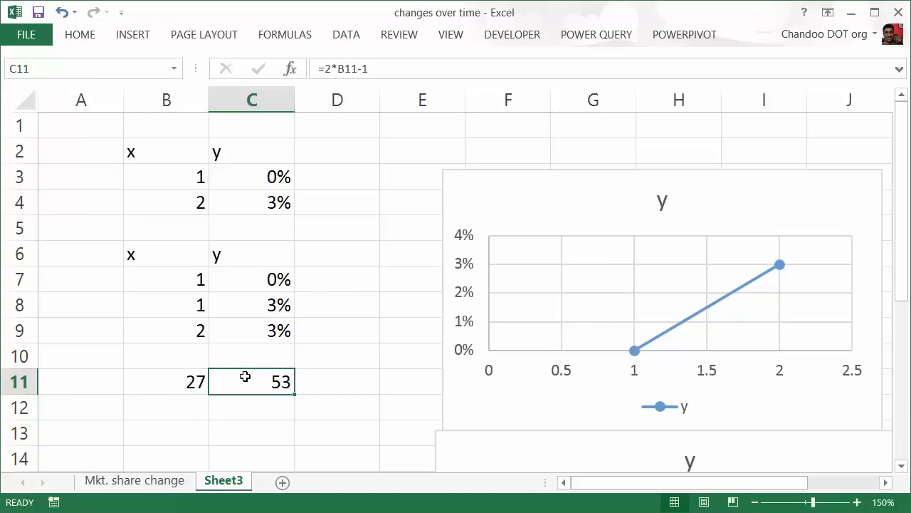
- On the Mkt. share change sheet, review the source dates in column B and the Chart Calculations row numbers in column K
left_click(171, 484)
scroll(266, 356, "down", 3)
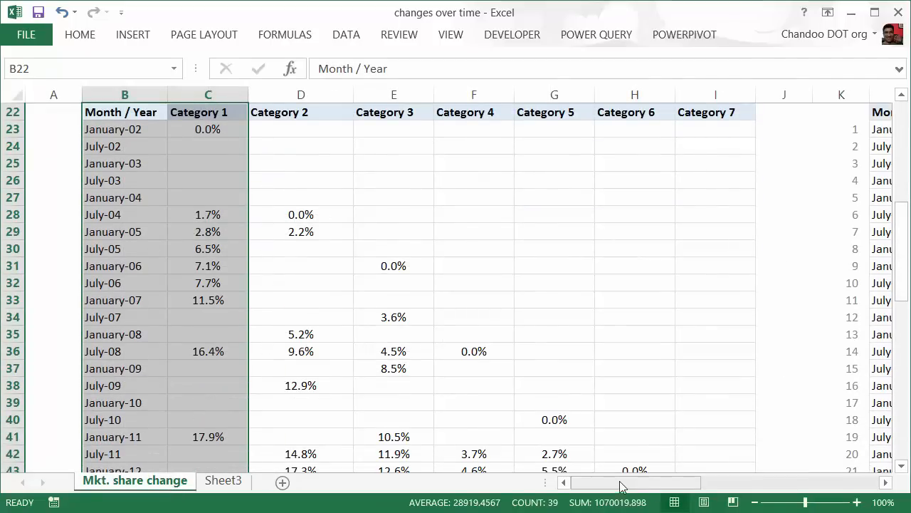
scroll(157, 259, "down", 5)
left_click(142, 319)
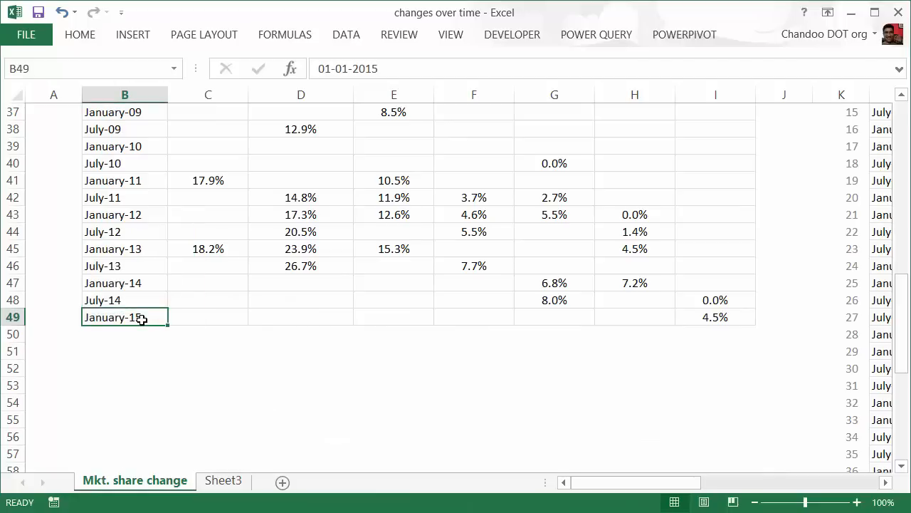
key("ctrl+shift+Up")
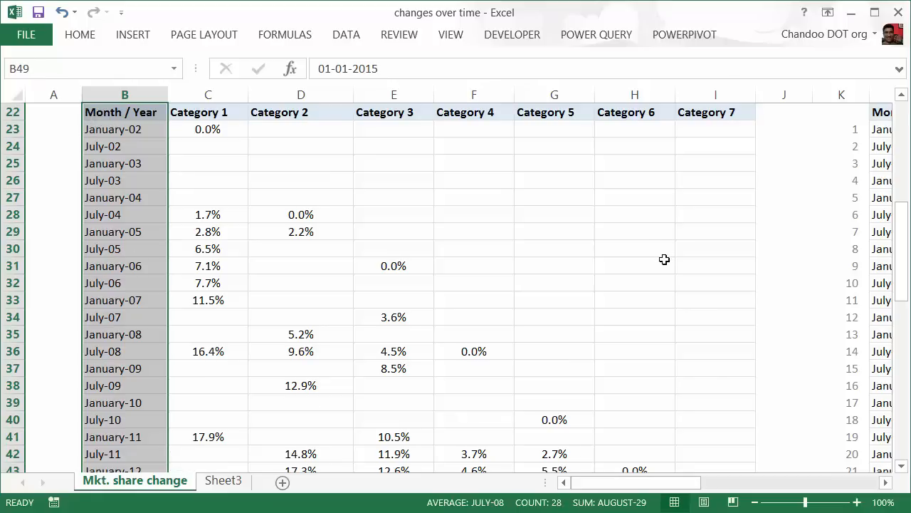
left_click_drag(628, 490, 703, 489)
scroll(489, 371, "up", 1)
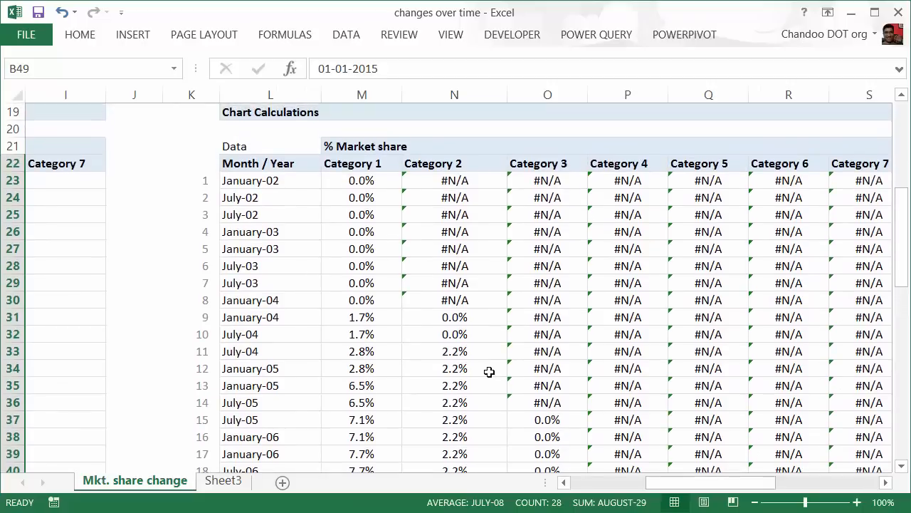
left_click(198, 184)
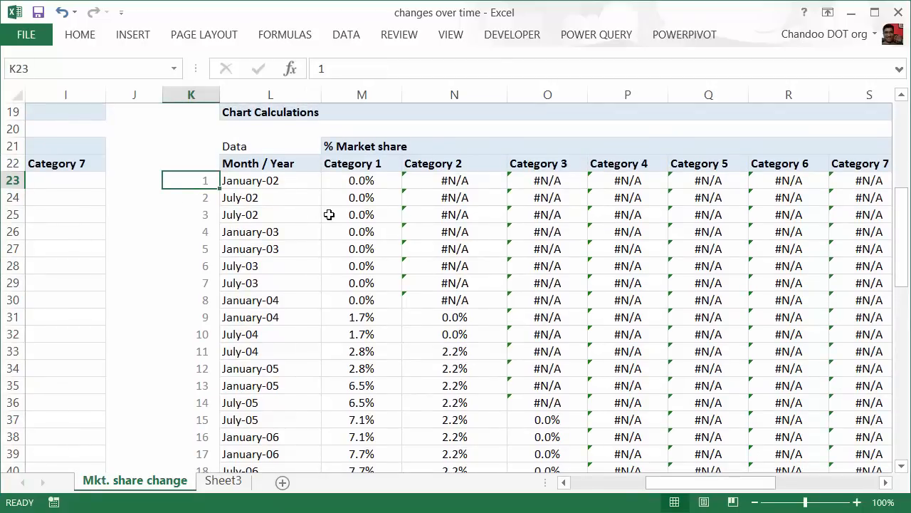
key("ctrl+Down")
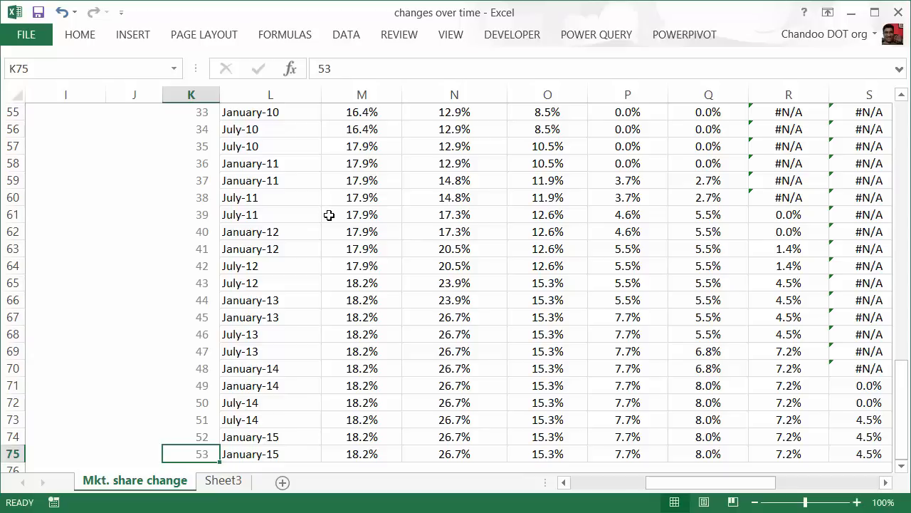
- Examine the Month / Year formula in L23 of the Chart Calculations and how the dates repeat down the column
left_click(277, 203)
scroll(277, 206, "up", 15)
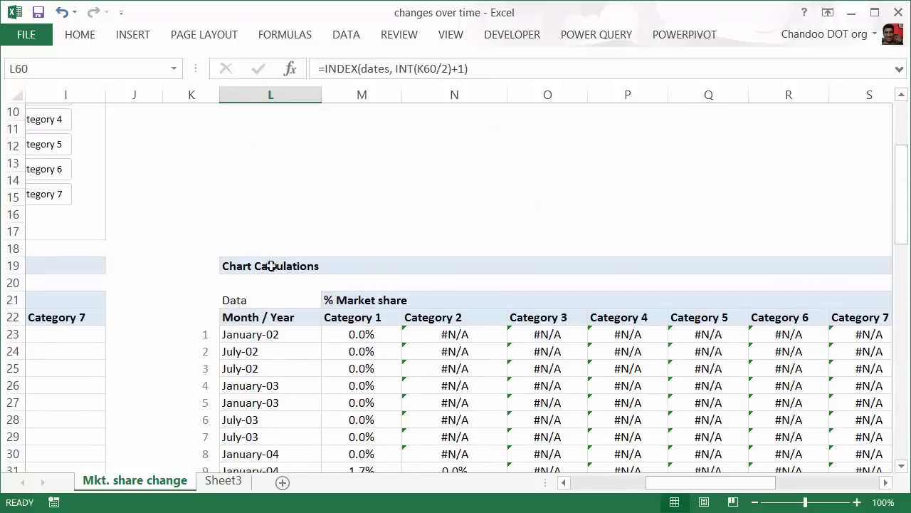
scroll(276, 248, "down", 2)
left_click(291, 231)
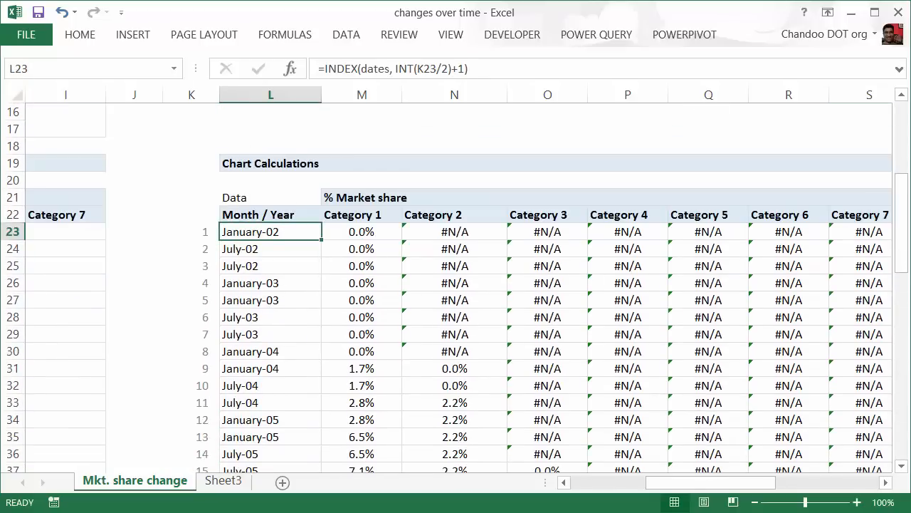
key("F2")
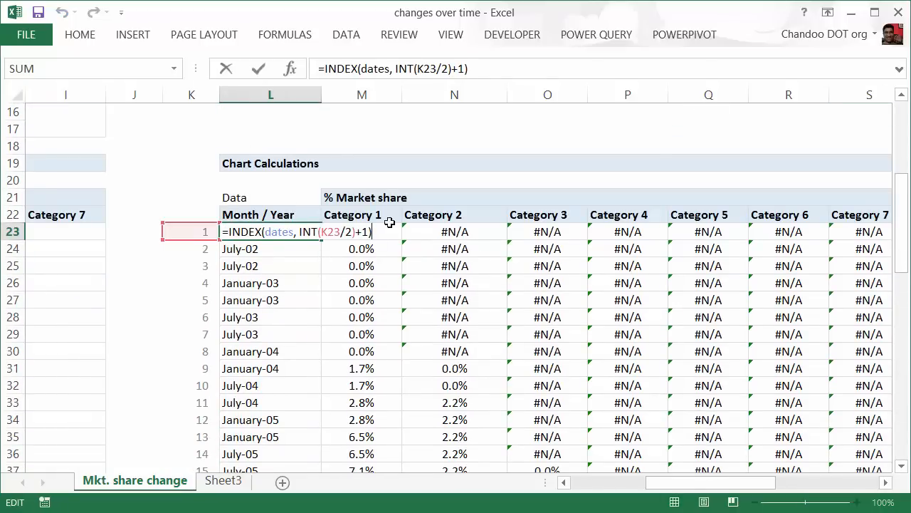
mouse_move(704, 482)
left_mouse_down()
mouse_move(616, 502)
mouse_move(645, 485)
mouse_move(720, 487)
left_mouse_up()
left_click(258, 257)
key("Up")
key("Up")
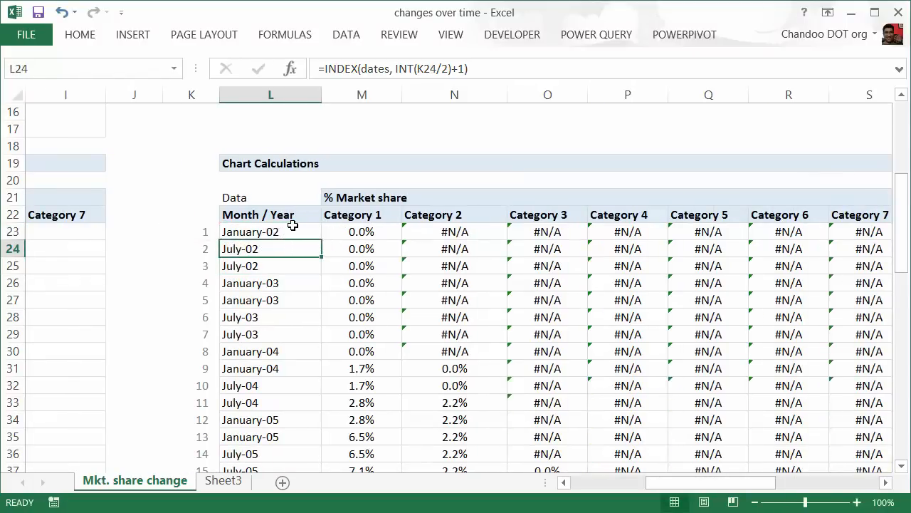
left_click_drag(289, 245, 272, 304)
scroll(274, 313, "down", 10)
scroll(275, 318, "down", 7)
scroll(275, 320, "up", 18)
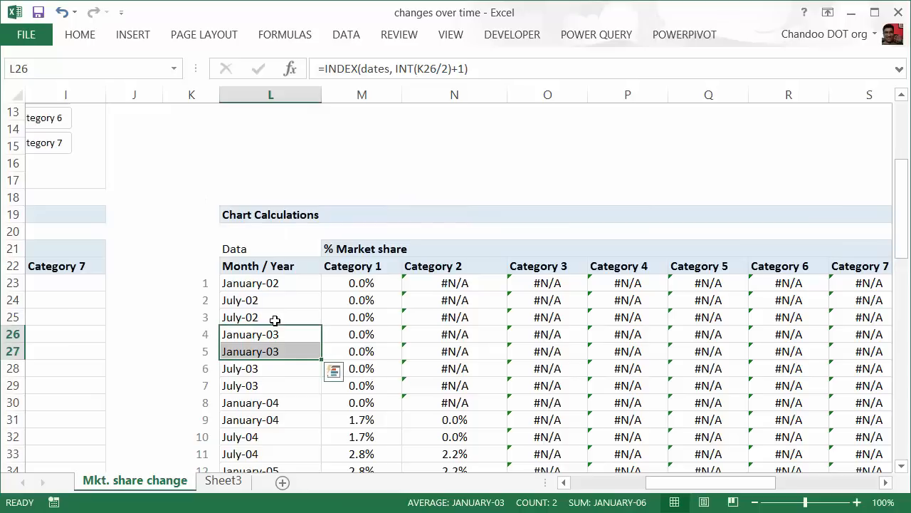
- Examine the Category 1 formula in M23, then the blank Category 1 source cells C24:C27 that it has to handle
left_click(346, 285)
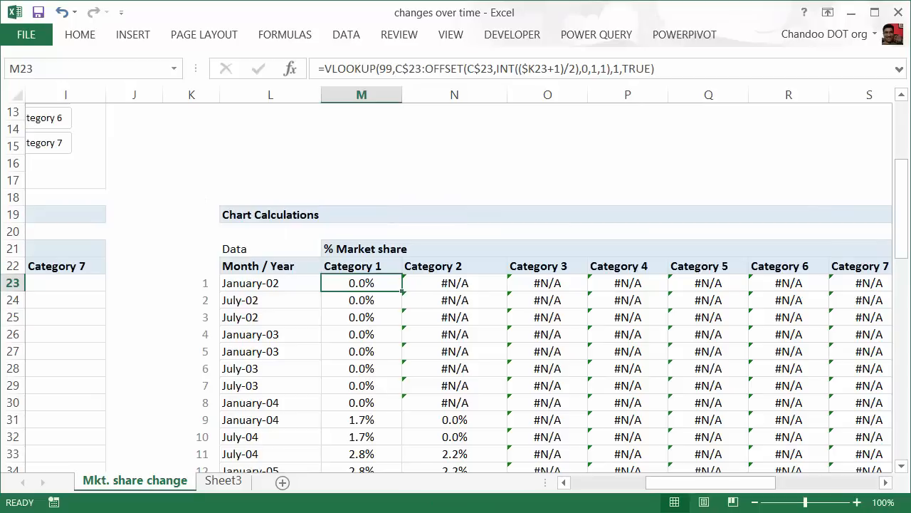
key("F2")
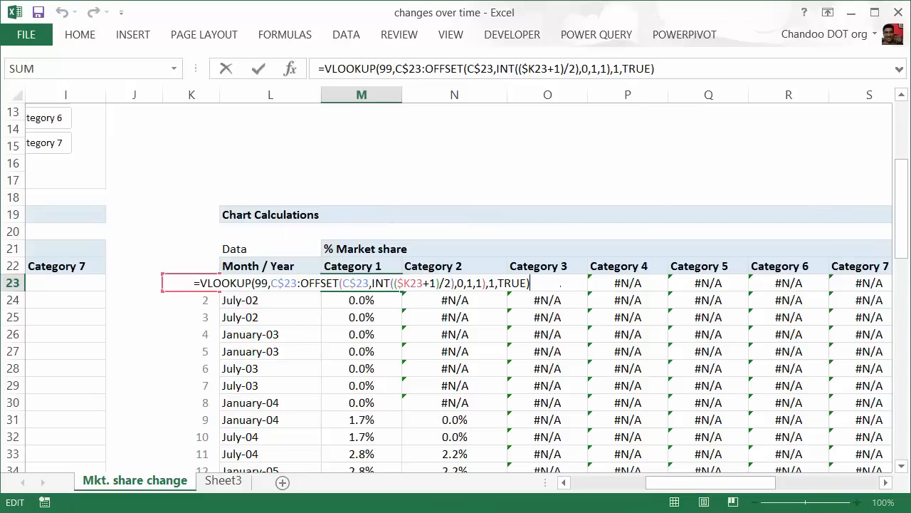
key("Escape")
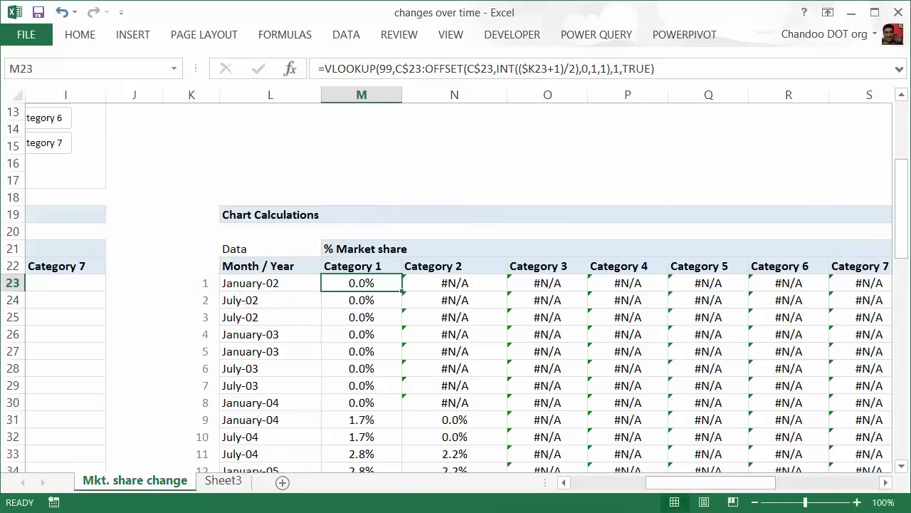
left_click_drag(741, 488, 666, 487)
left_click_drag(207, 305, 220, 347)
left_click(225, 286)
left_click_drag(222, 301, 217, 358)
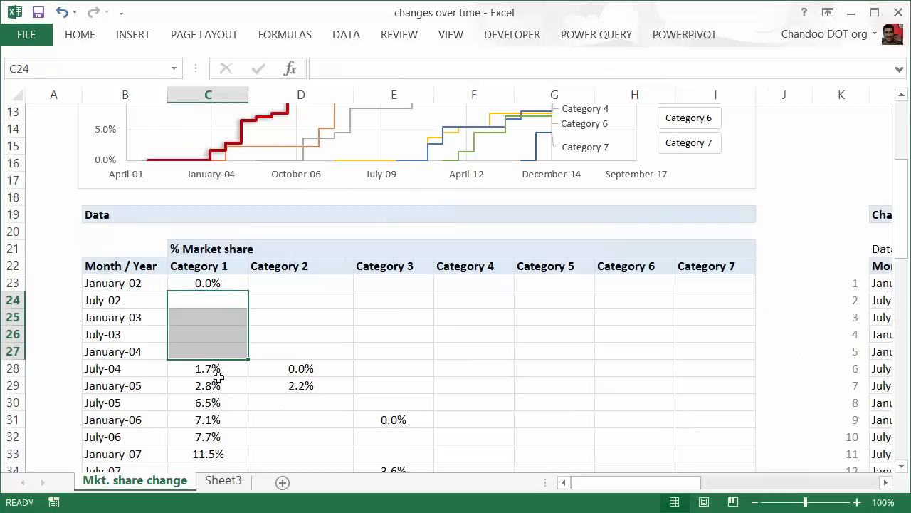
left_click(229, 481)
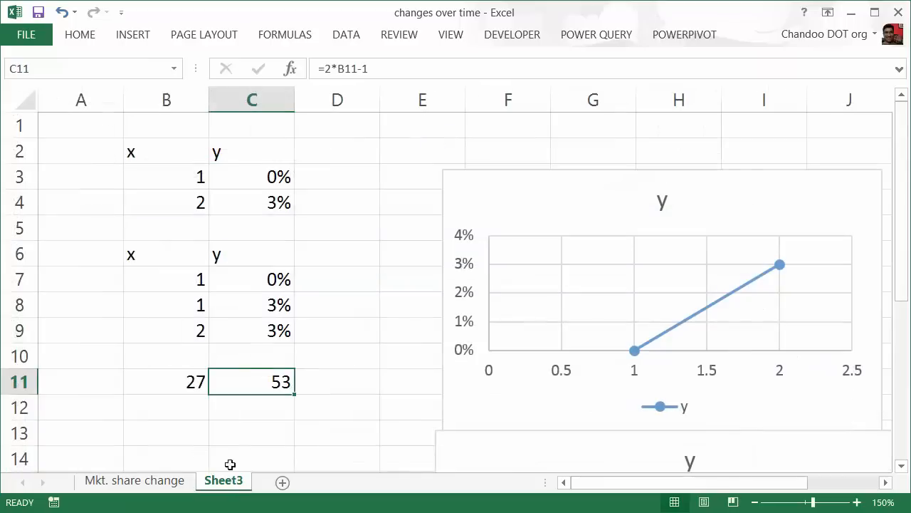
left_click(150, 480)
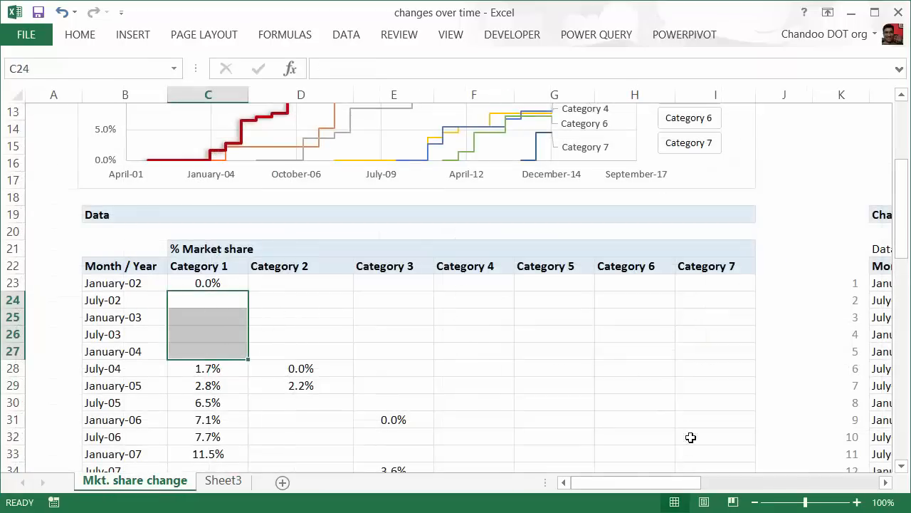
- On Sheet3, compare the two-point sample's y values in C3:C4 with the stepped sample's y values in C8:C9
mouse_move(646, 490)
left_mouse_down()
mouse_move(669, 489)
mouse_move(655, 493)
left_mouse_up()
left_click(224, 480)
left_click_drag(261, 297, 267, 340)
left_click(265, 177)
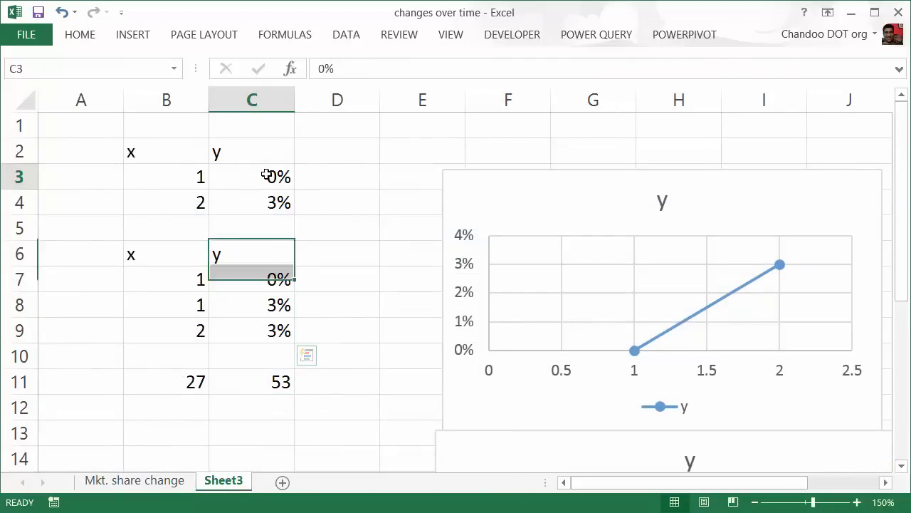
left_click(270, 203)
left_click_drag(266, 177, 274, 203)
left_click(266, 298)
left_click_drag(276, 327, 283, 330)
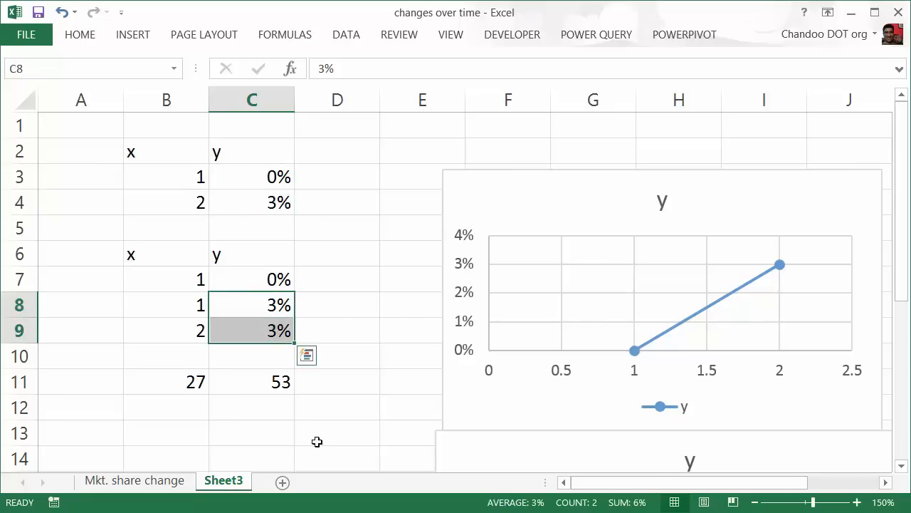
- On the Mkt. share change sheet, examine the VLOOKUP and OFFSET formula in M23 of the Chart Calculations at 150% zoom
left_click(150, 481)
left_click_drag(205, 322, 209, 301)
left_click_drag(606, 482, 688, 488)
left_click(288, 284)
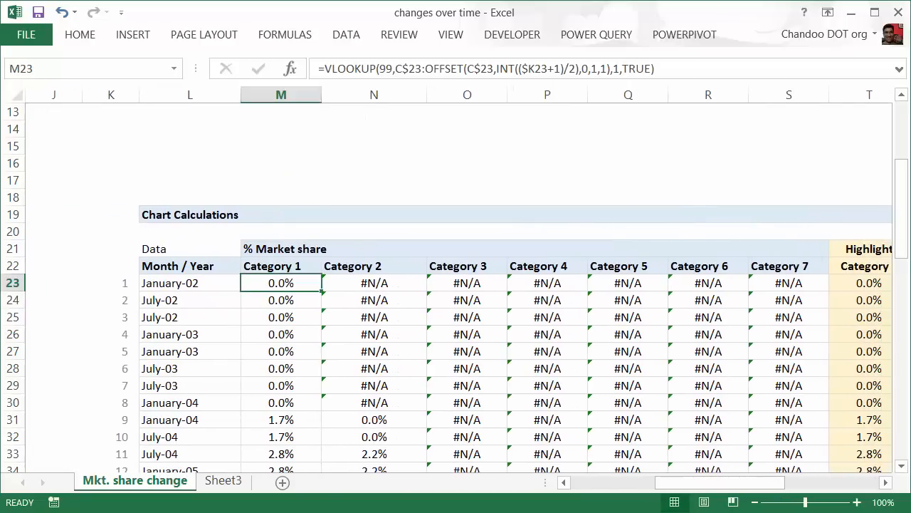
key("F2")
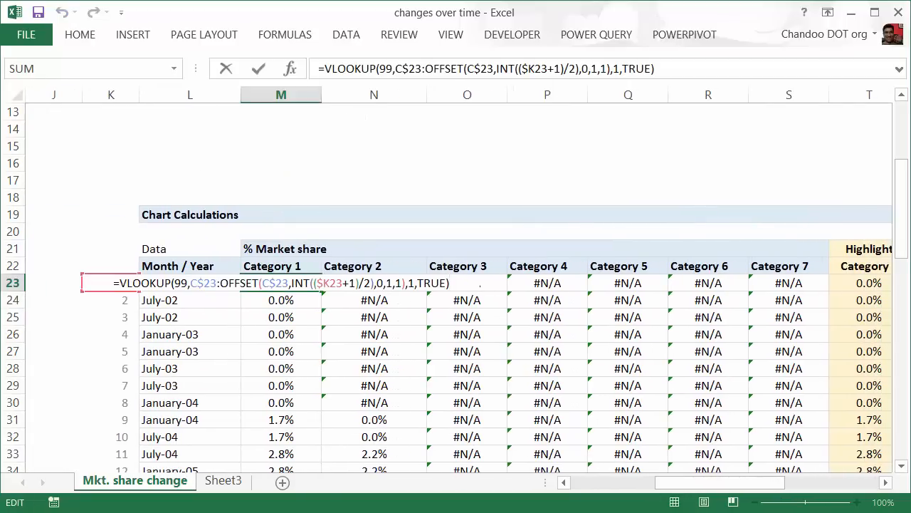
key("Escape")
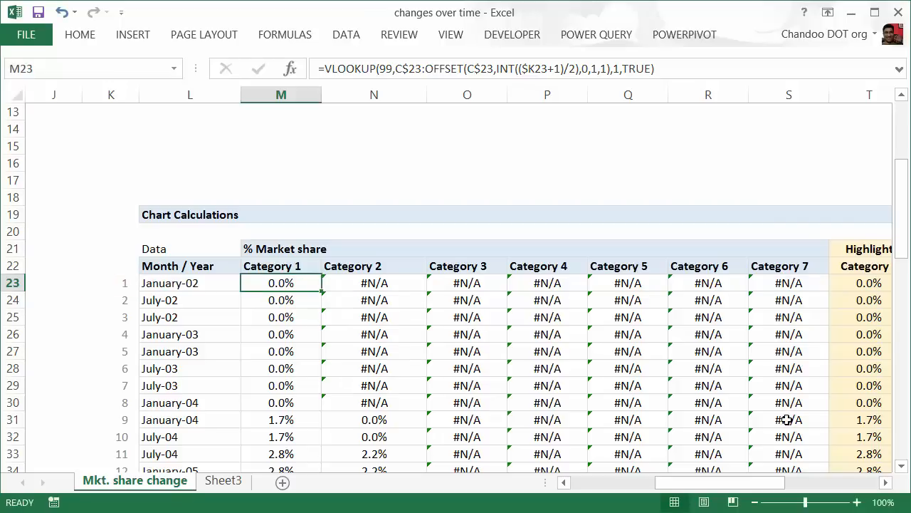
left_click(857, 502)
left_click(857, 502)
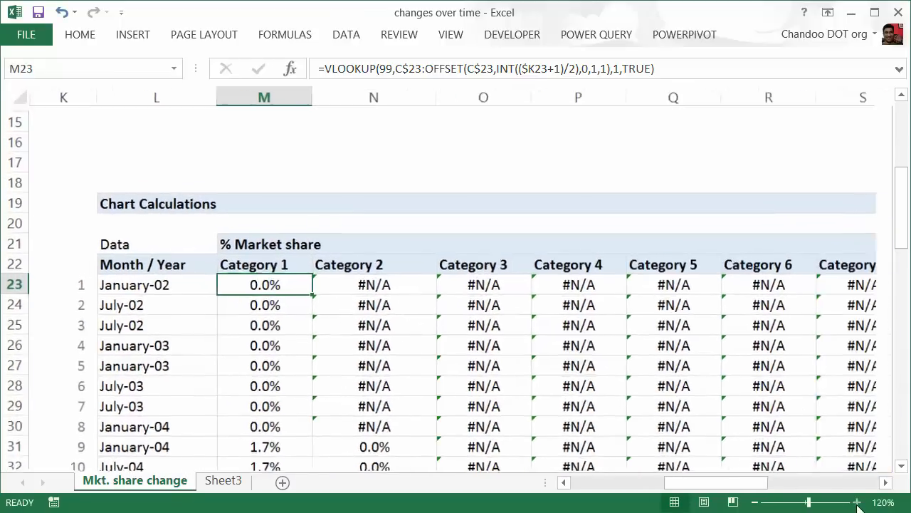
left_click(858, 502)
left_click(857, 502)
left_click(857, 502)
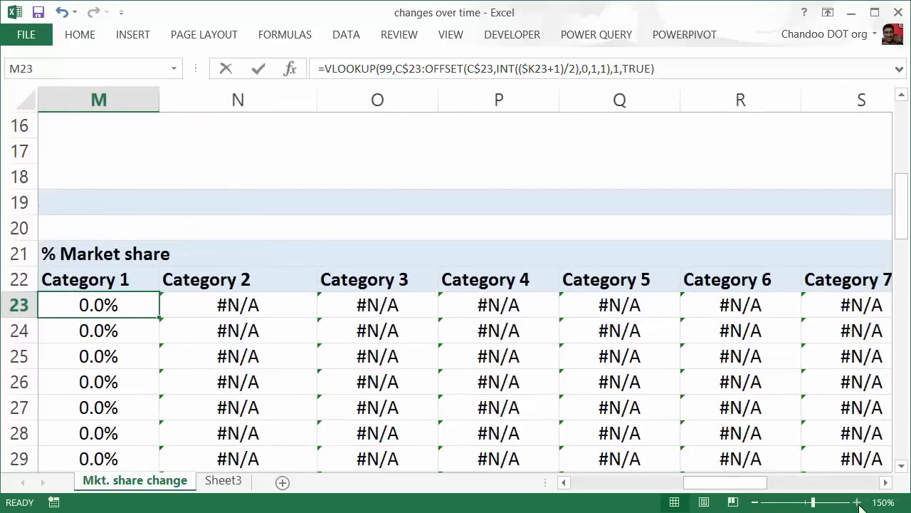
key("F2")
left_click_drag(757, 482, 728, 482)
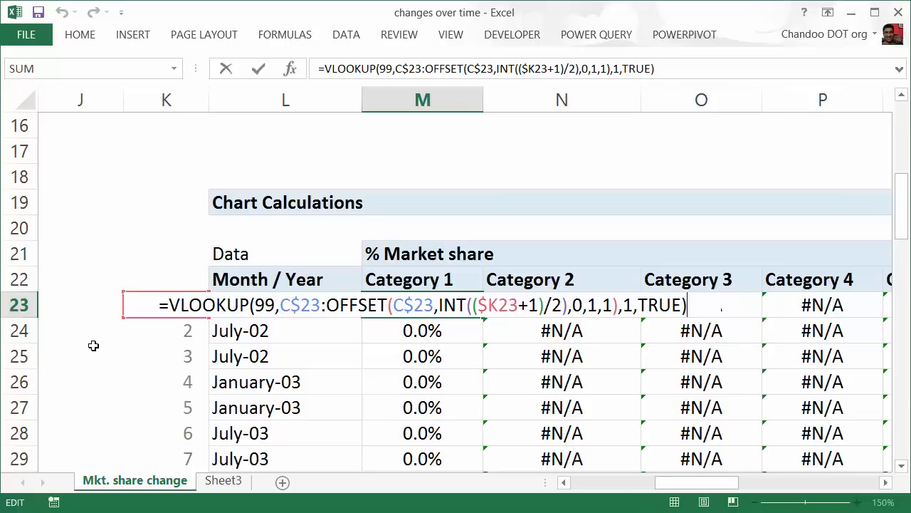
key("Escape")
- Review the dates in B23:B27 against the Category 1 source cells C23:C27 and the next filled value in C28
left_click(596, 486)
left_click_drag(616, 487, 569, 495)
left_click_drag(289, 299, 301, 410)
left_click(265, 401)
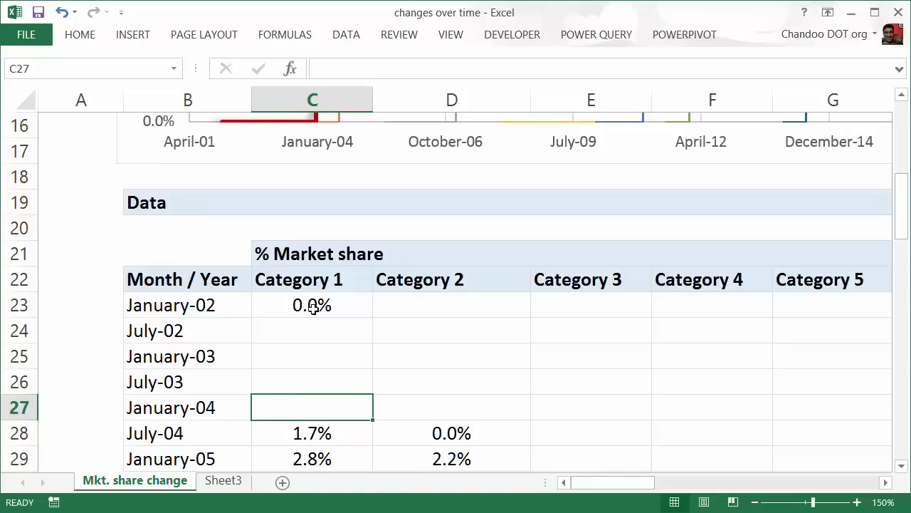
left_click_drag(167, 302, 165, 408)
left_click_drag(293, 303, 301, 409)
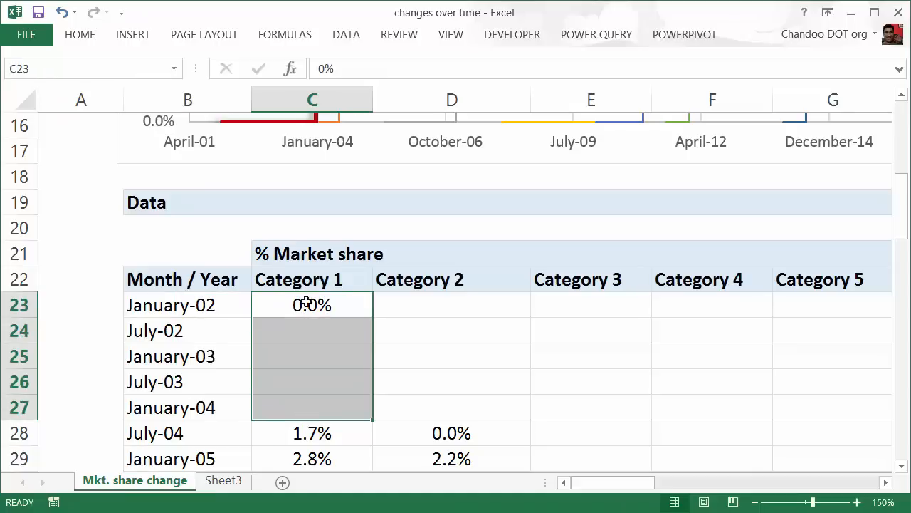
left_click_drag(312, 304, 322, 432)
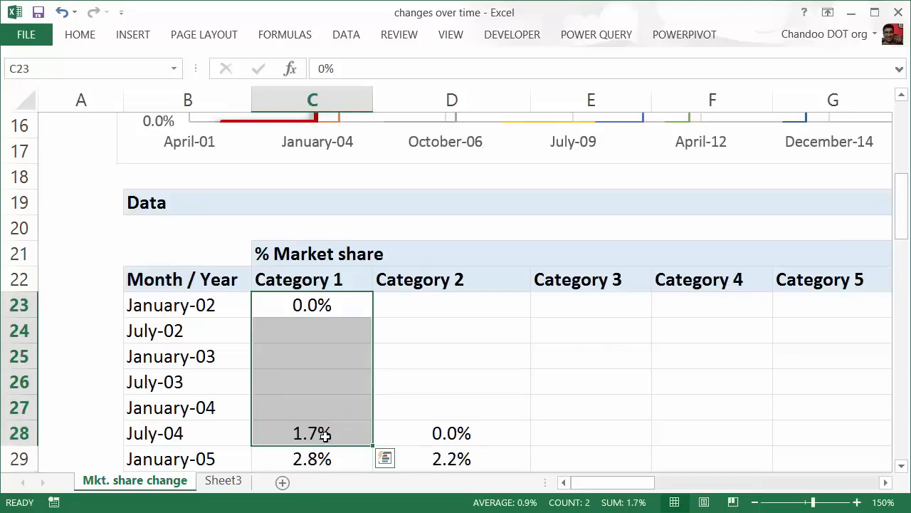
left_click_drag(307, 307, 326, 419)
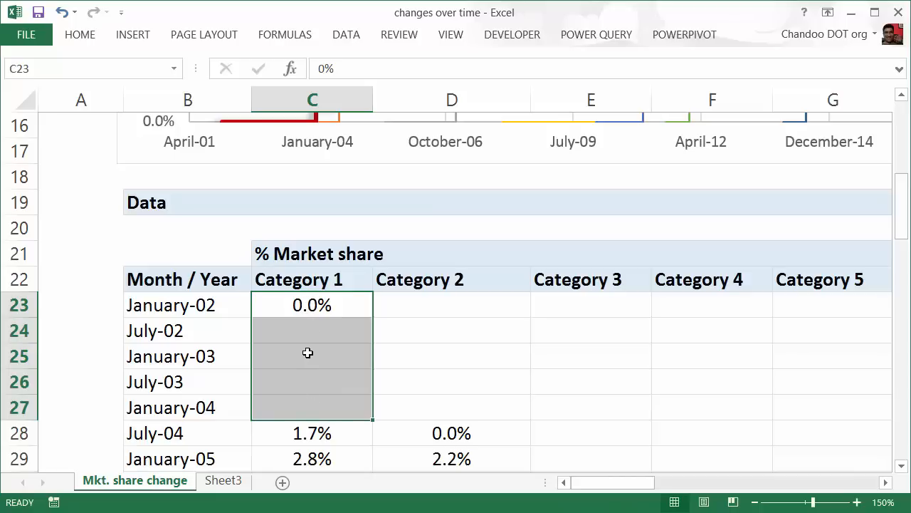
- Examine how the Category 1 values progress down C23:C35, including the blank cells between them
scroll(312, 328, "down", 3)
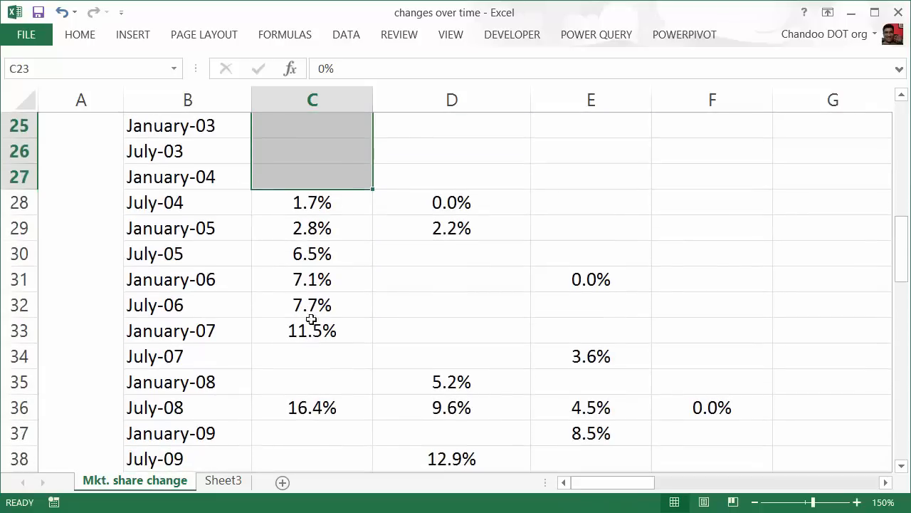
scroll(295, 256, "up", 2)
left_click_drag(299, 228, 315, 459)
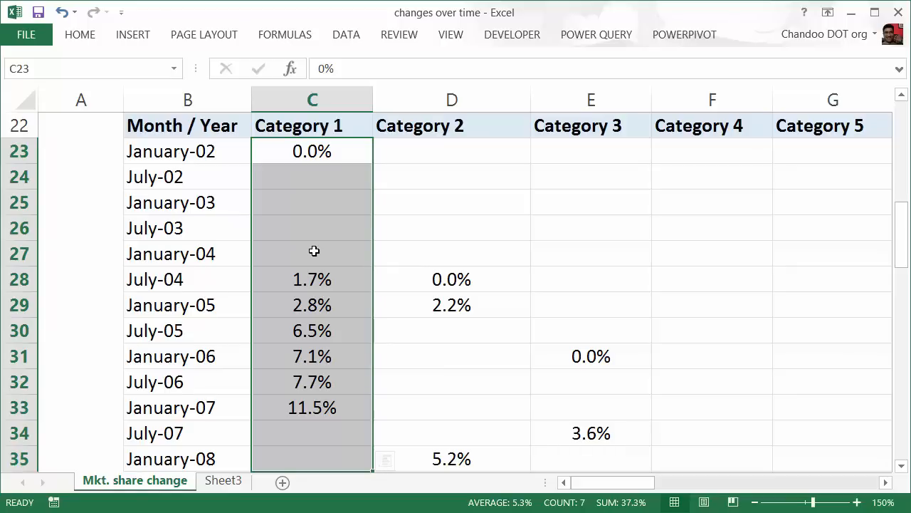
- Add a new worksheet and enter the sample values 0, 1, 2, 4 and 6 in B2:B6
left_click(223, 480)
scroll(291, 325, "down", 6)
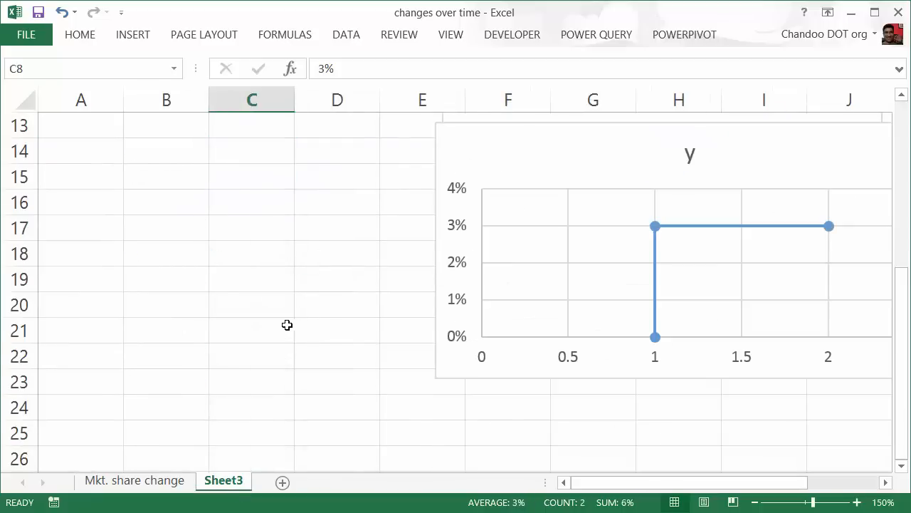
scroll(201, 282, "up", 1)
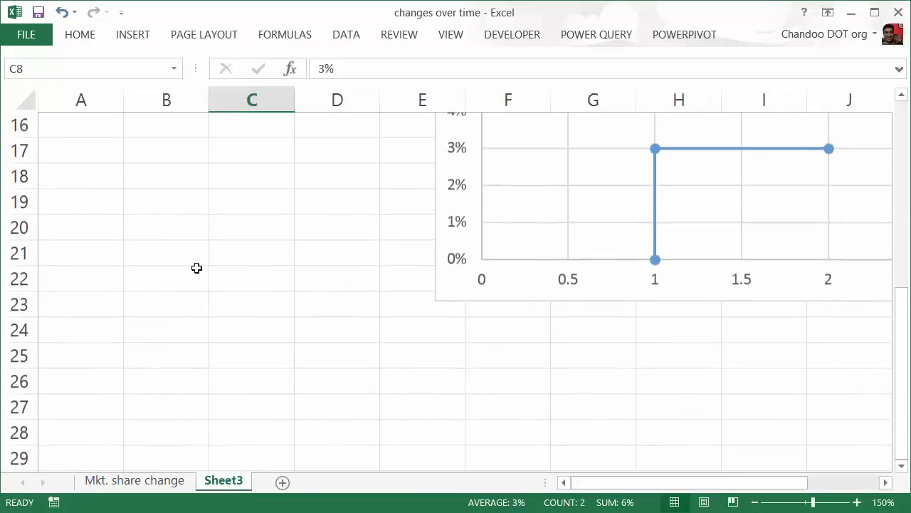
left_click(283, 483)
left_click(109, 130)
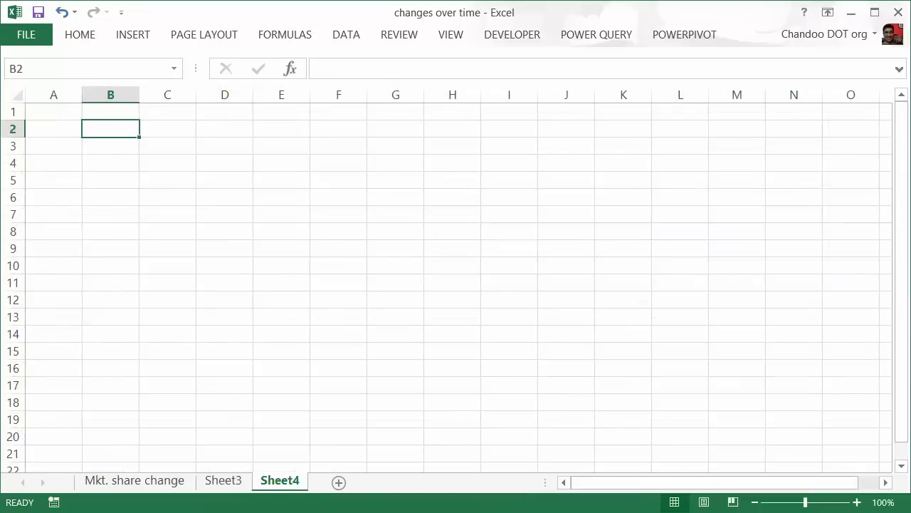
type("0")
key("ctrl+Return")
key("Down")
type("1")
key("Return")
type("2")
key("Return")
type("4")
key("Return")
type("6")
key("Return")
- Extend the sample list with 7 in B8 and 10 in B11, leaving the cells between them blank
key("Return")
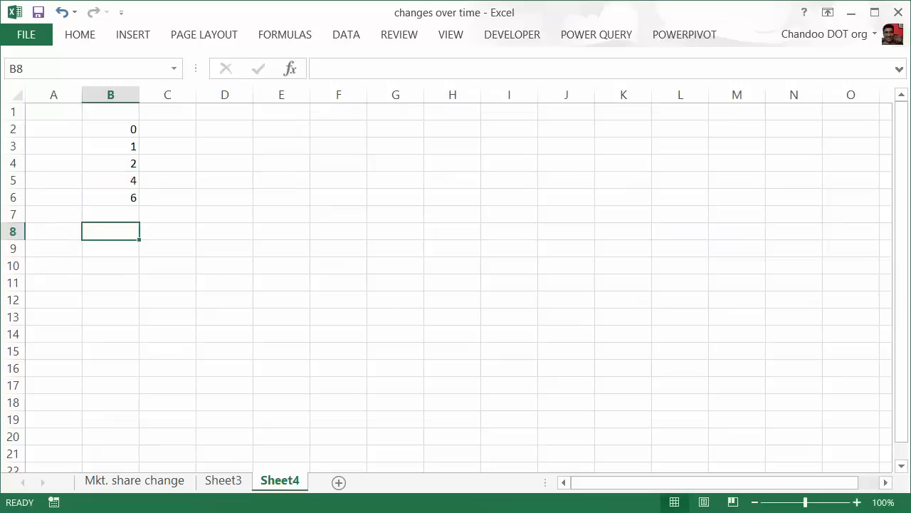
type("7")
key("Return")
key("Return")
key("Return")
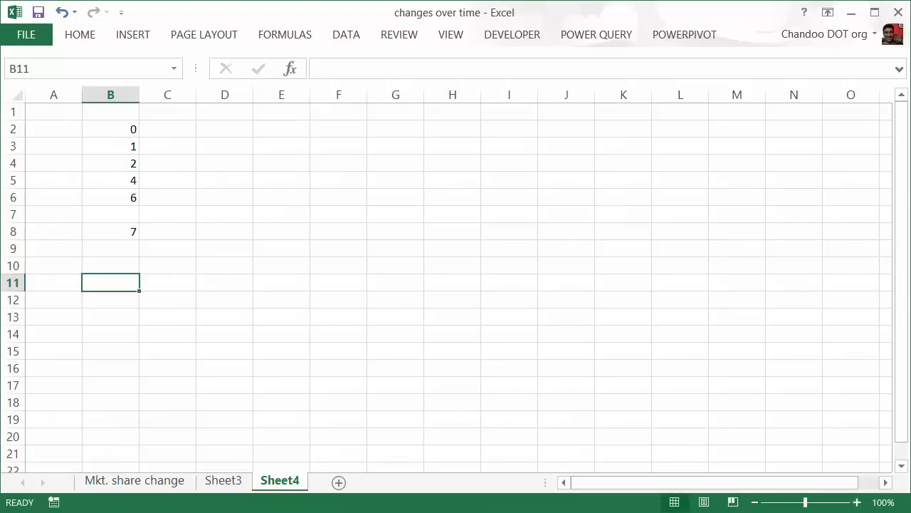
type("10")
key("ctrl+Return")
- Name the cells B2:B15 "range"
left_click_drag(106, 127, 126, 285)
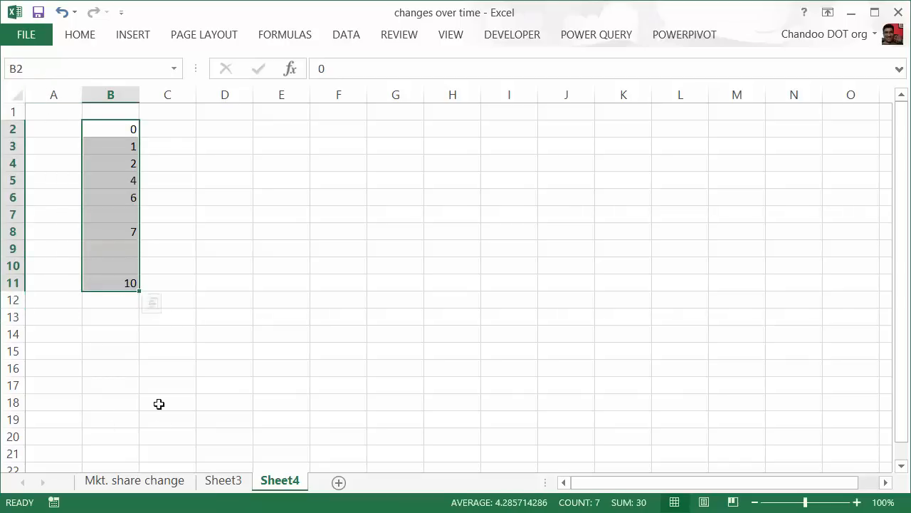
left_click_drag(118, 126, 118, 350)
left_click(73, 68)
type("range")
key("Return")
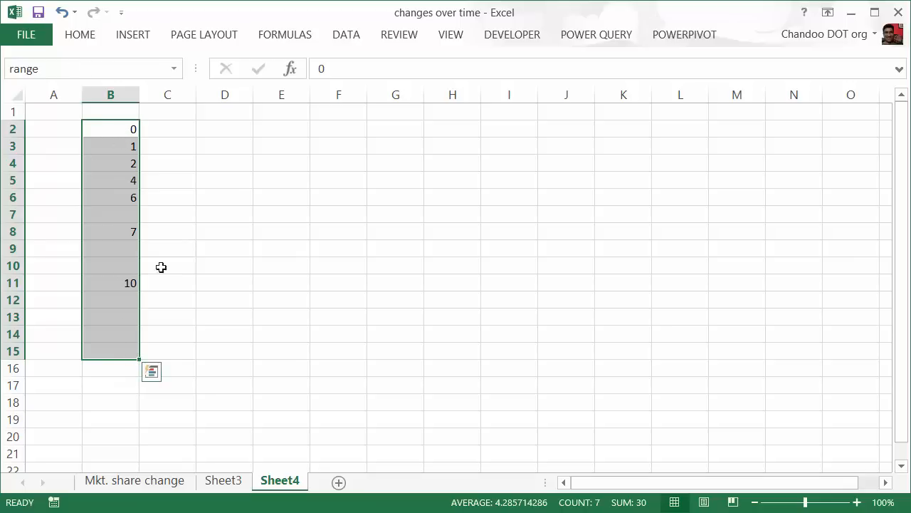
- Enter =VLOOKUP(99,range,1,true) in D2 to return the last value of the named range
left_click(241, 133)
type("=vl")
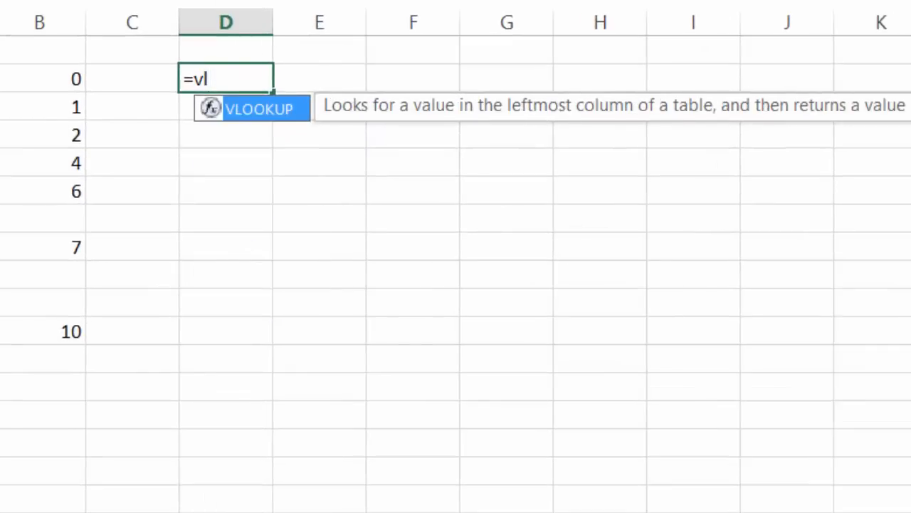
key("Tab")
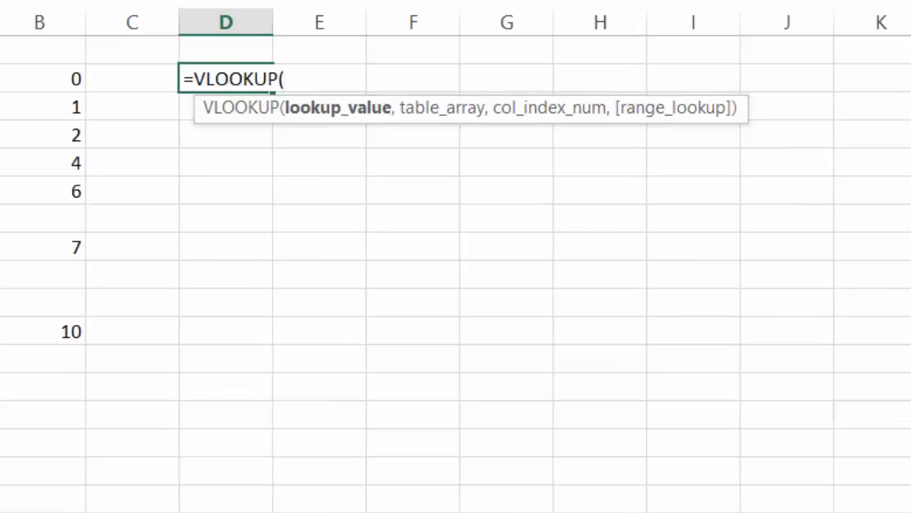
type("99,")
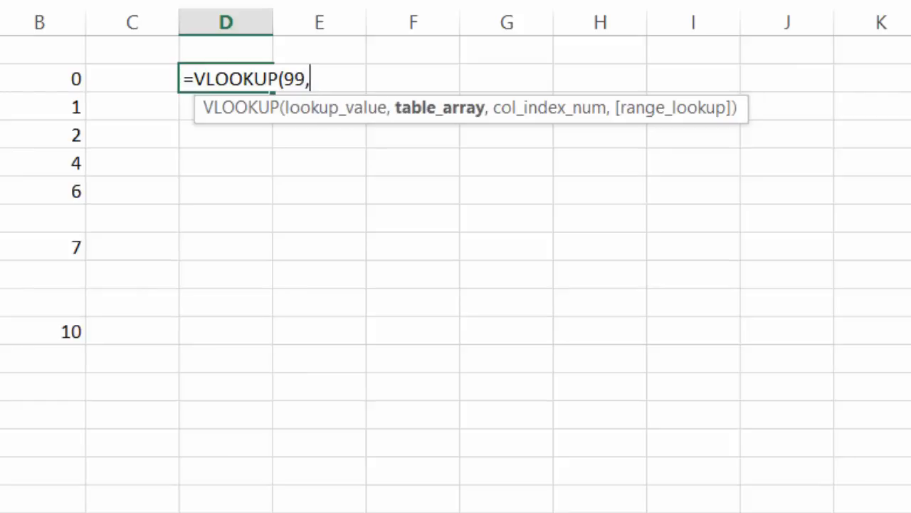
type("range")
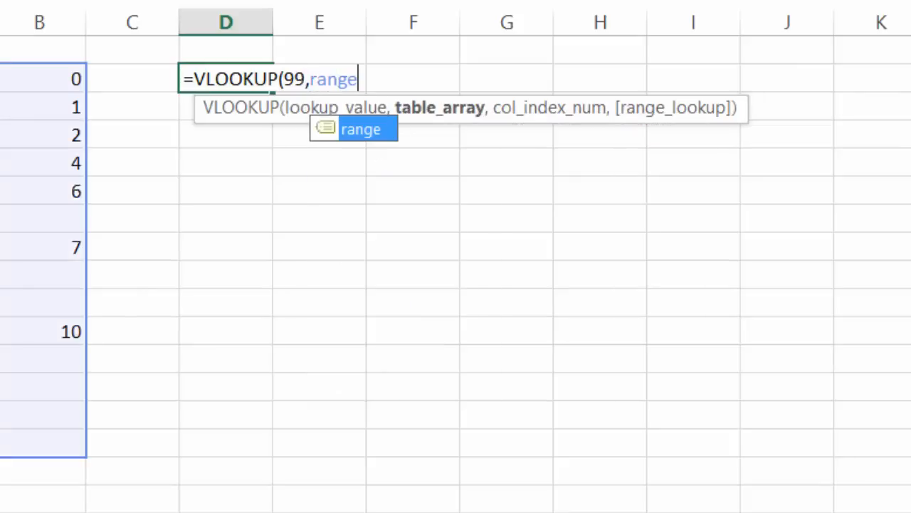
type(",")
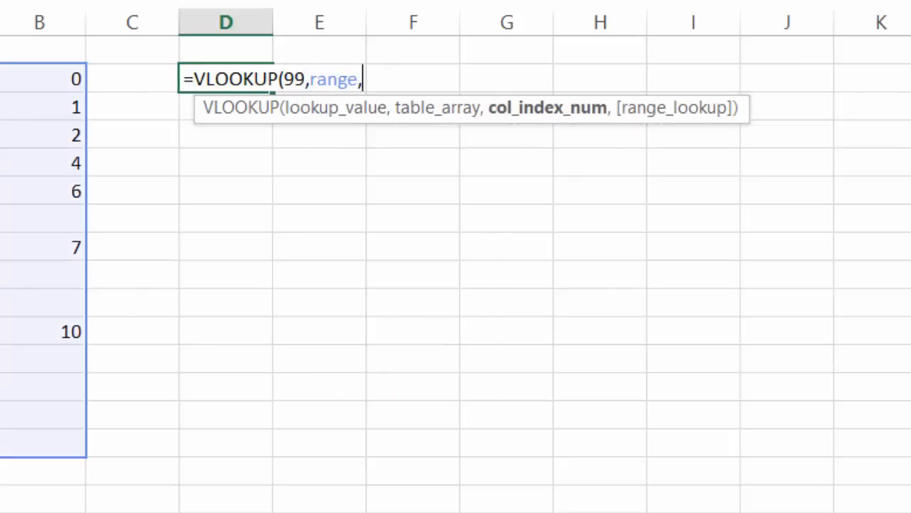
type("1,")
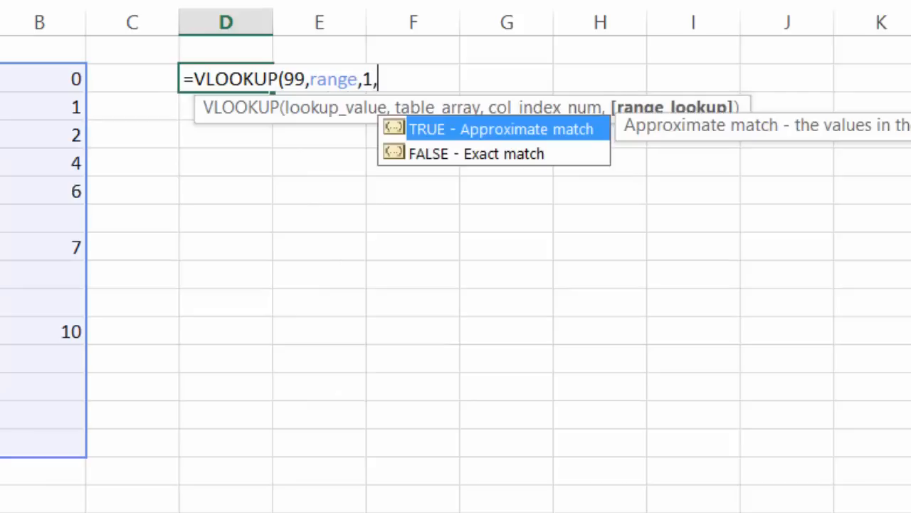
type("true)")
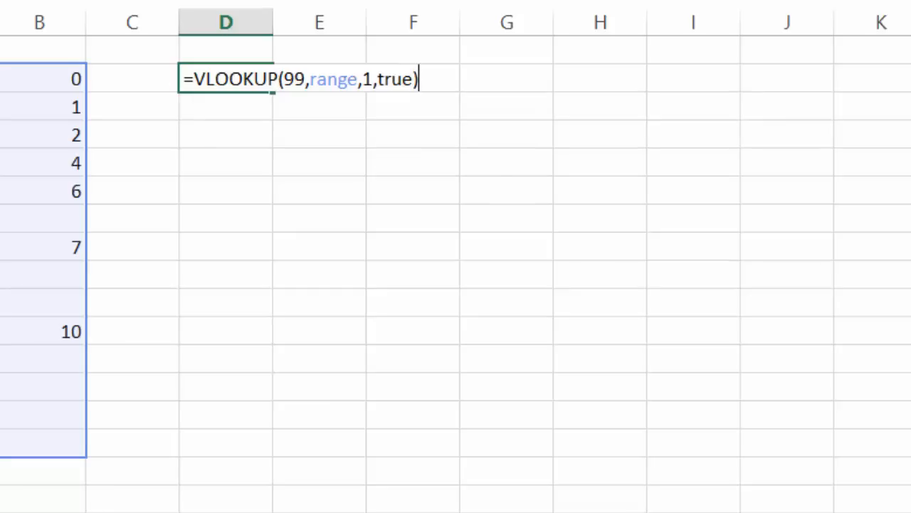
key("ctrl+Return")
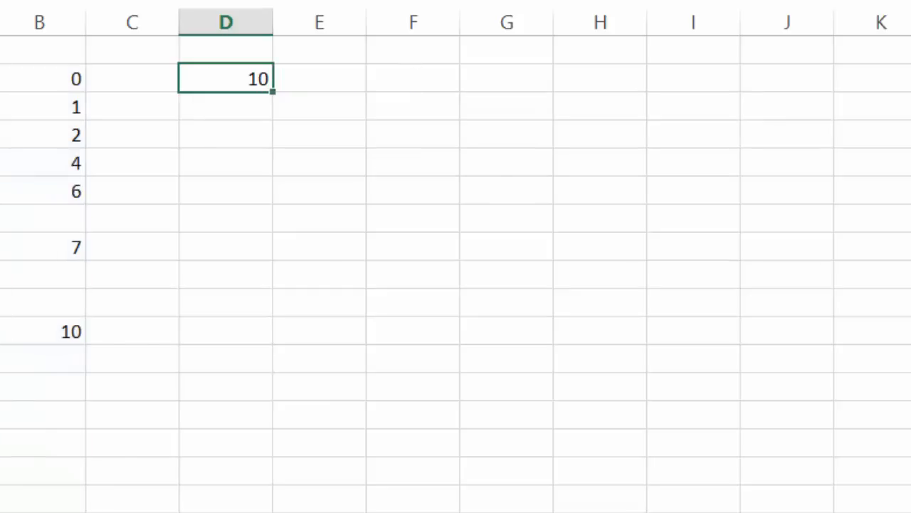
- Test the lookup by adding 11 in B13, and clear that cell again
left_click(22, 387)
type("11")
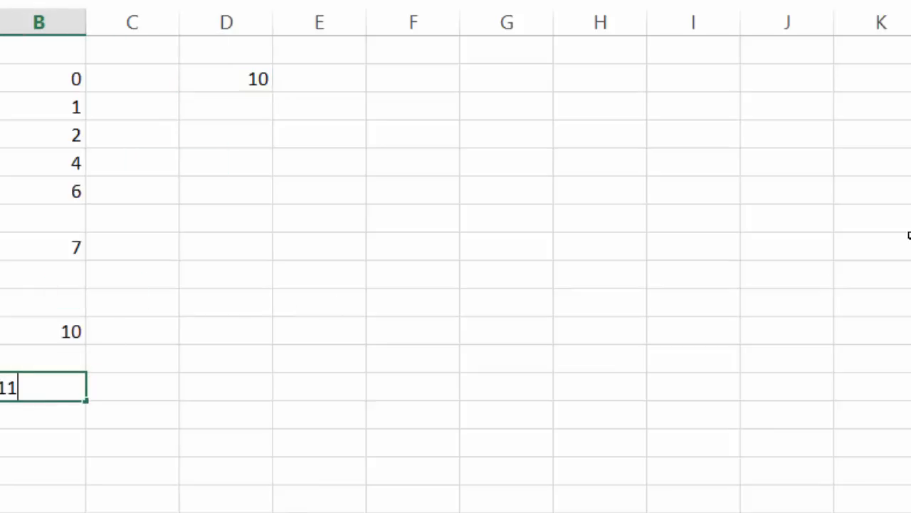
key("ctrl+Return")
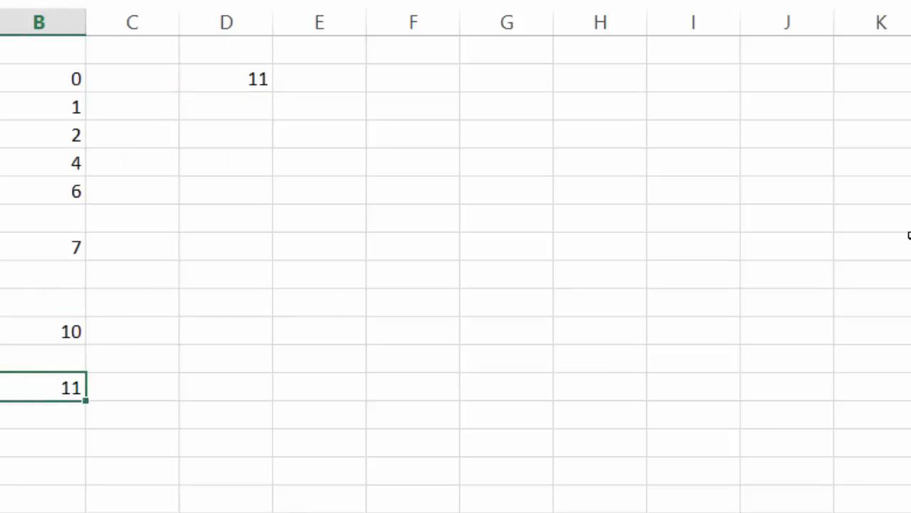
key("Delete")
- Clear the 10 from B11 and enter 8 in B9 to test the lookup with a different last value
key("Up")
key("Up")
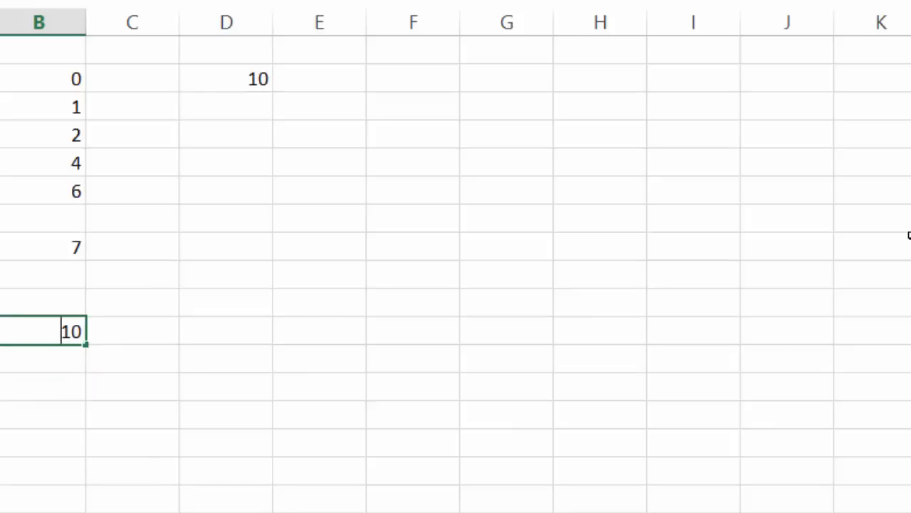
key("Delete")
key("Up")
key("Up")
key("Up")
key("Up")
key("Down")
key("Down")
type("8")
key("ctrl+Return")
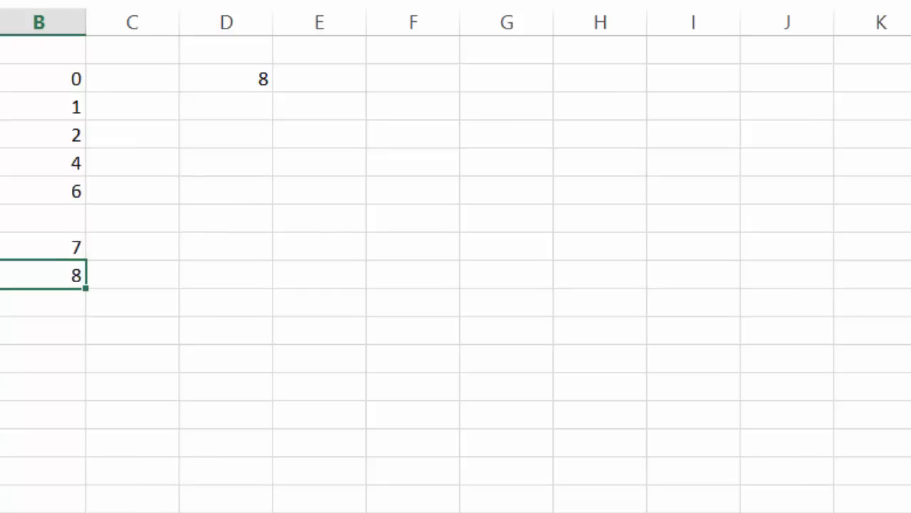
- Enter 1e99 in D4 to show a very large number in scientific notation, and clear the cell again
left_click(242, 137)
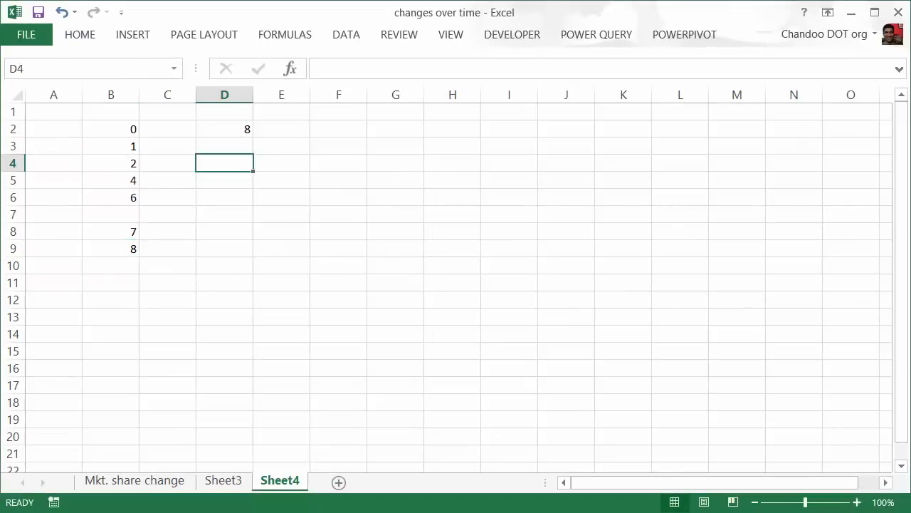
type("1")
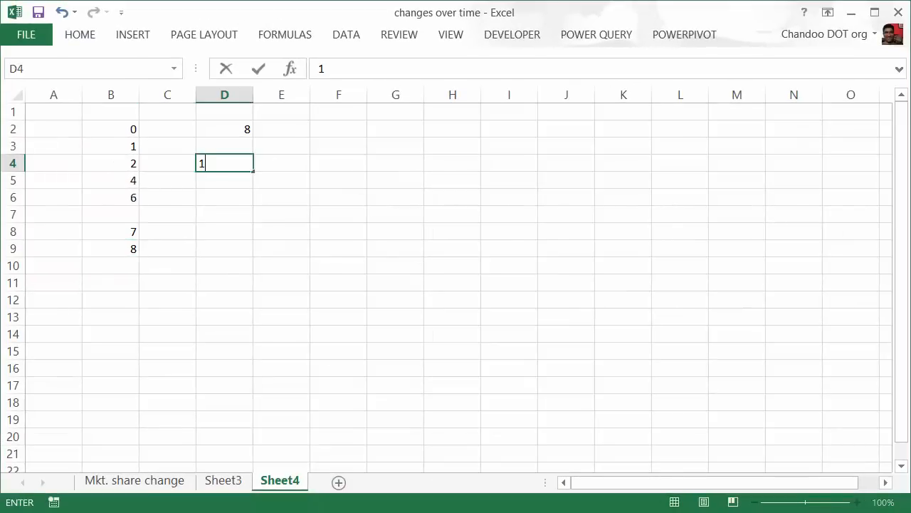
type("e99")
key("ctrl+Return")
key("Down")
key("Up")
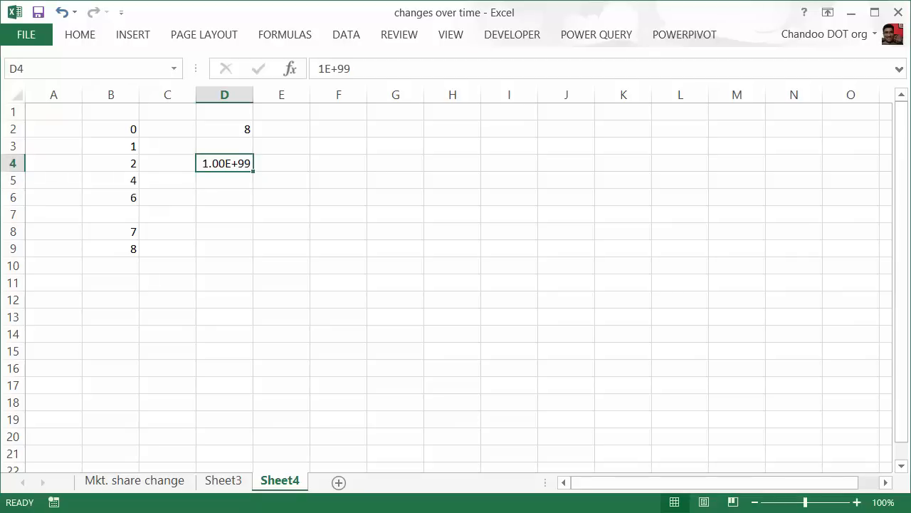
key("Delete")
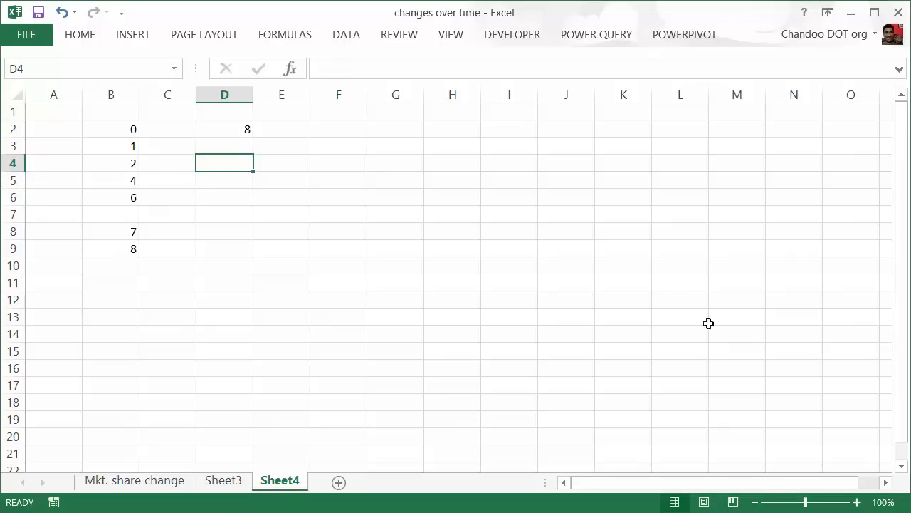
- Switch to the Mkt. share change sheet and inspect the VLOOKUP formula in M23 of the chart calculations
left_click(141, 484)
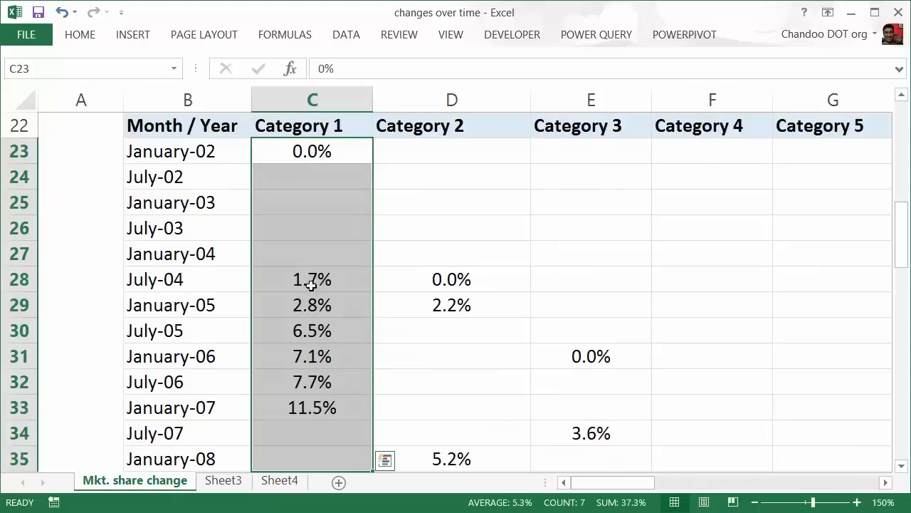
scroll(286, 288, "down", 2)
scroll(326, 278, "up", 5)
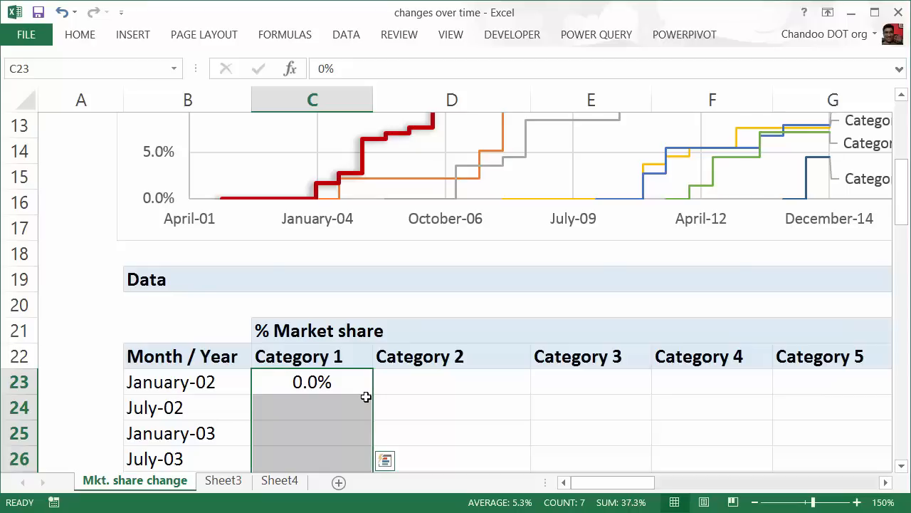
left_click_drag(586, 482, 678, 464)
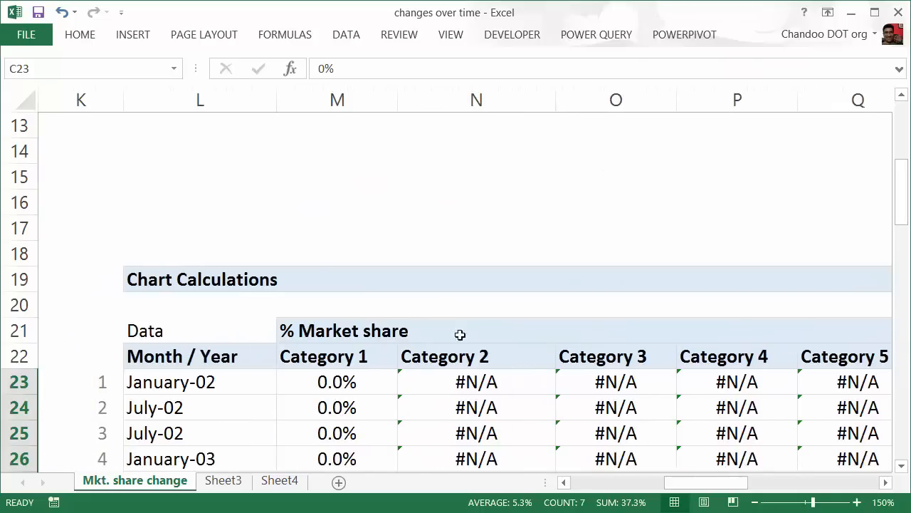
left_click(323, 382)
key("F2")
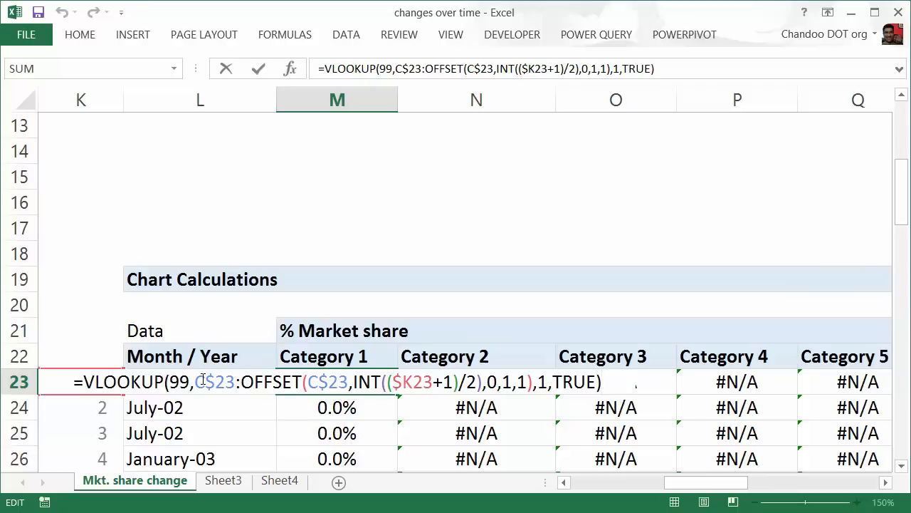
key("Escape")
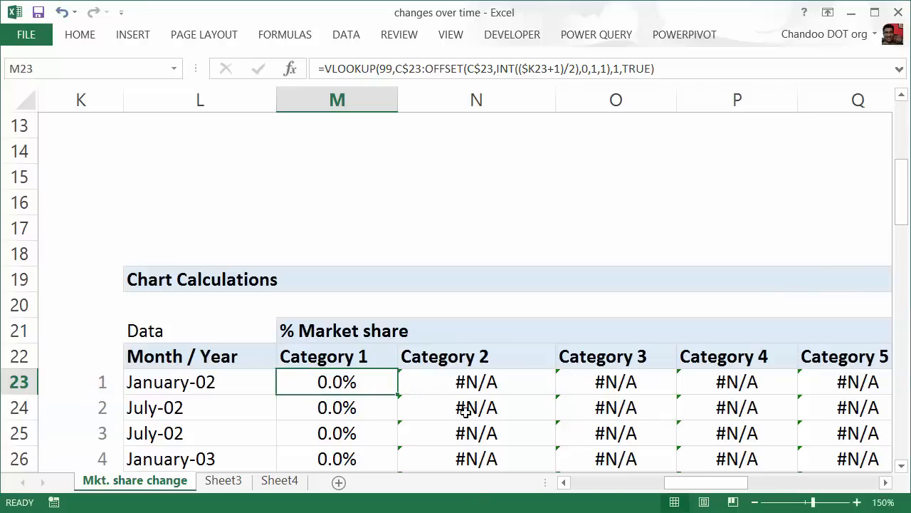
- Return to the source data and highlight the Category 1 market share values in C23:C35
left_click(151, 379)
left_click_drag(674, 493, 579, 493)
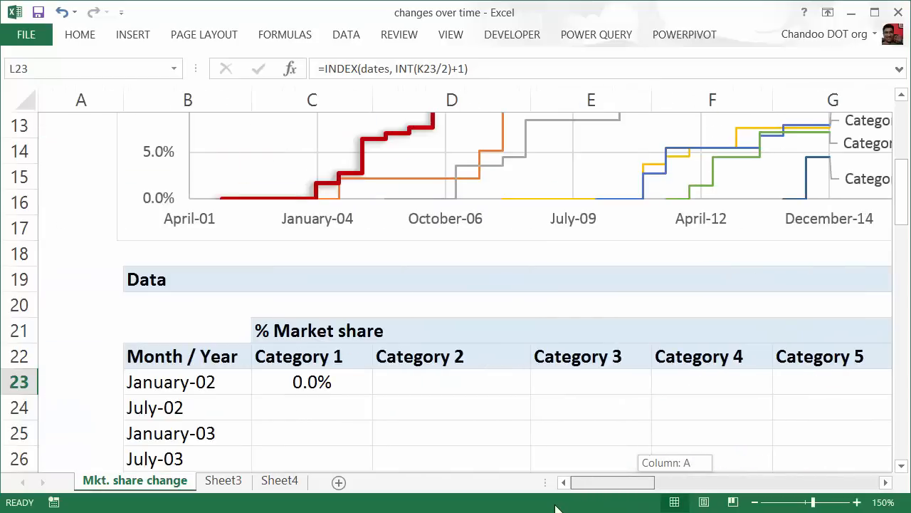
left_click(332, 386)
scroll(334, 403, "down", 1)
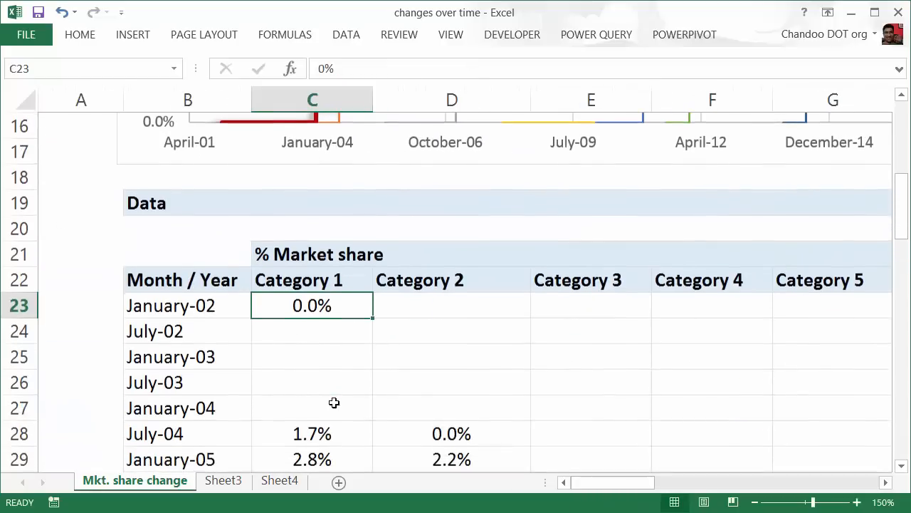
left_click_drag(339, 309, 356, 402)
scroll(349, 383, "down", 2)
left_click_drag(315, 149, 330, 418)
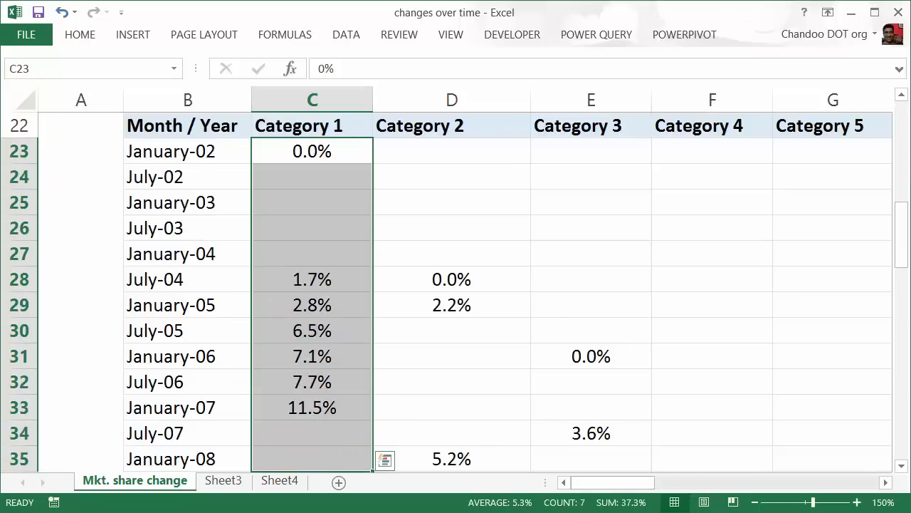
- Examine the Category 1 source column by date, including the blank periods in C38 and C42
left_click(123, 150)
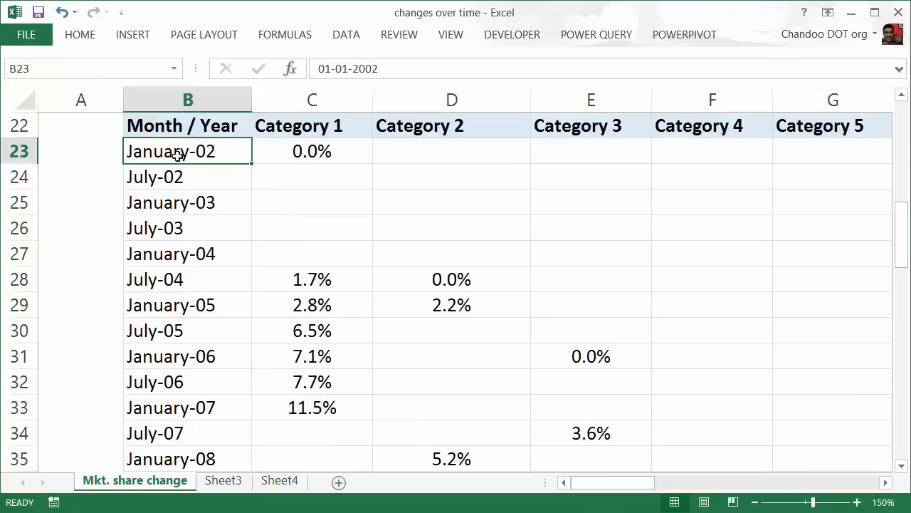
left_click(324, 105)
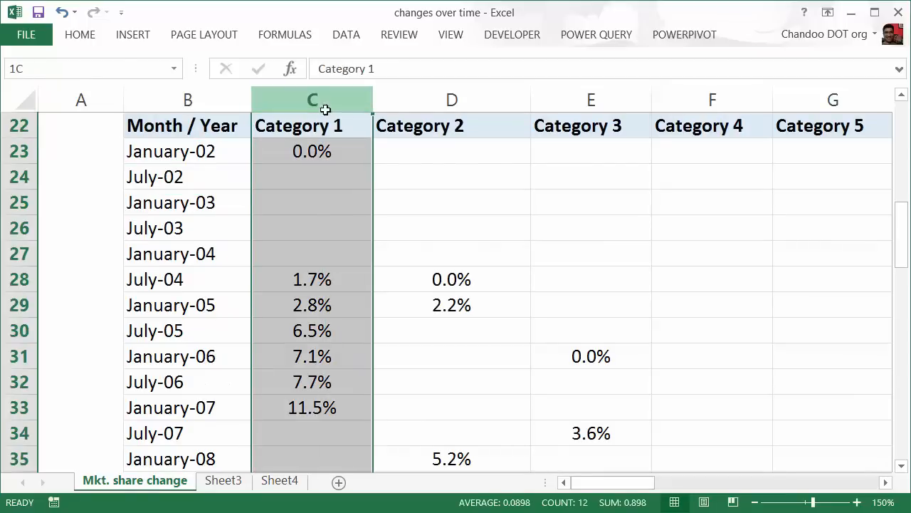
left_click(324, 150)
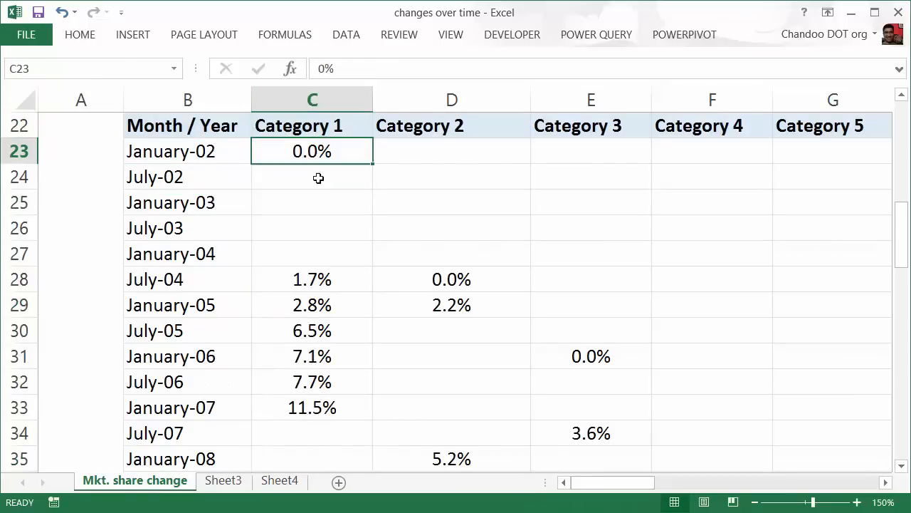
left_click(290, 459)
scroll(292, 356, "down", 3)
left_click(287, 298)
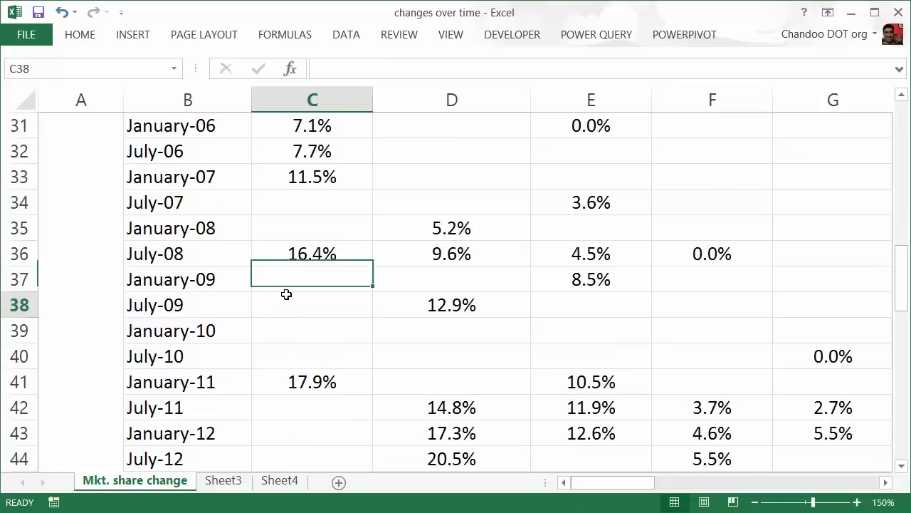
left_click(300, 406)
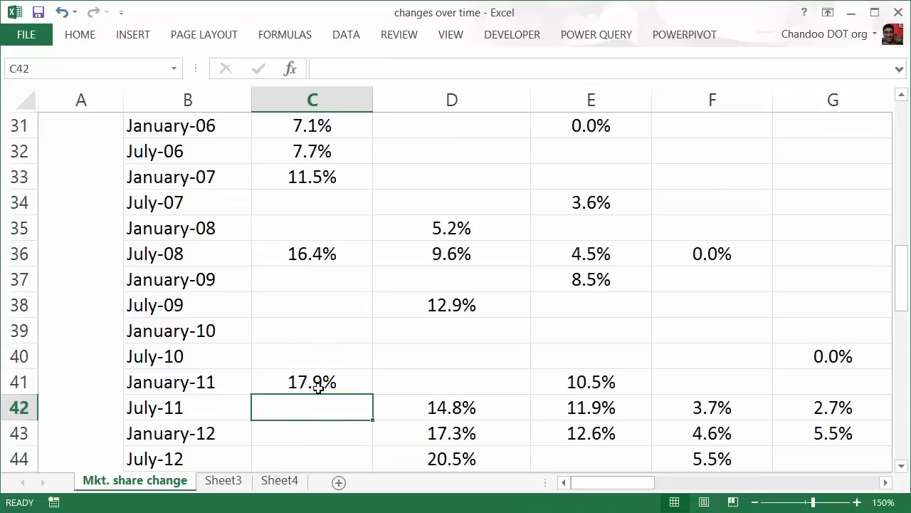
scroll(299, 349, "down", 2)
scroll(270, 299, "up", 6)
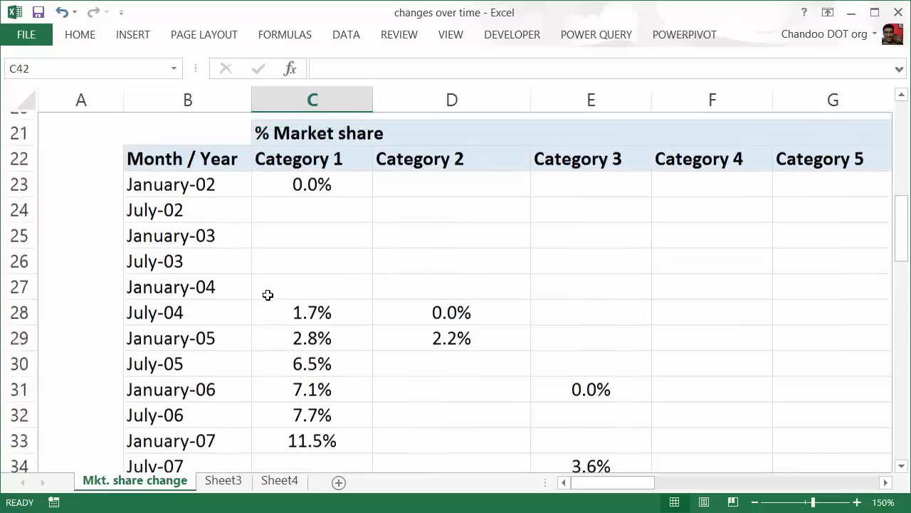
left_click(212, 256)
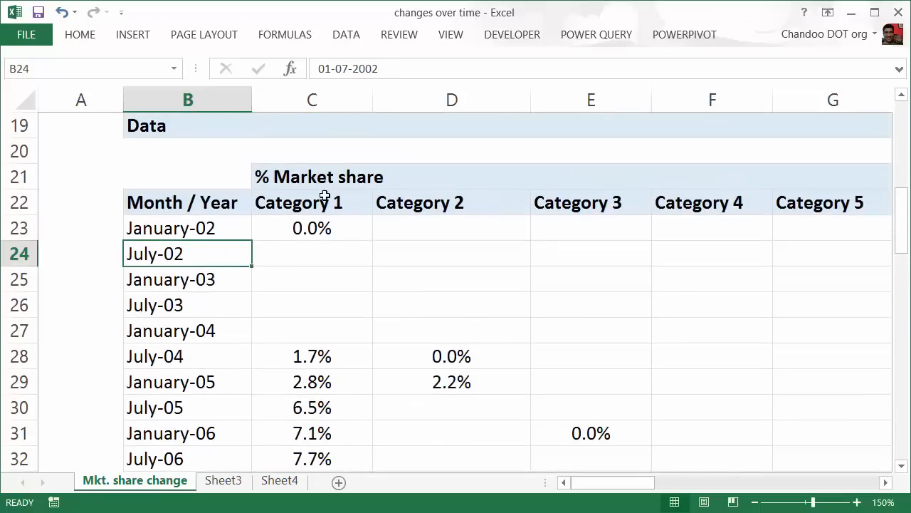
- Inspect the C$23:OFFSET(C$23,INT(($K23+1)/2),0,1,1) lookup range in the M23 formula, leaving the formula unedited
left_click_drag(602, 483, 687, 483)
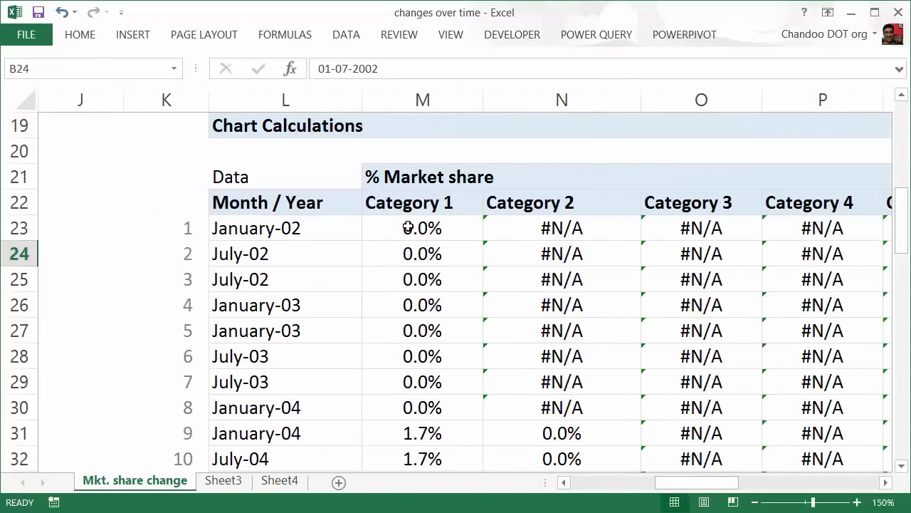
left_click(409, 227)
key("F2")
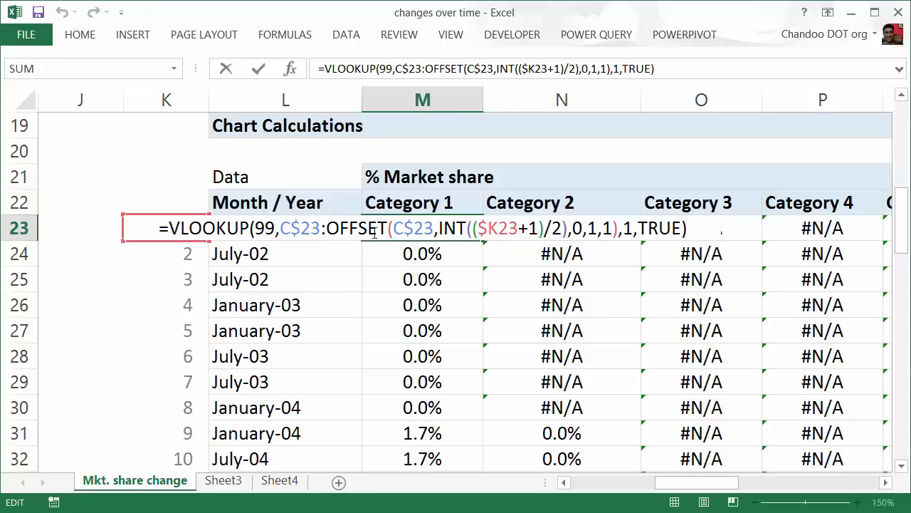
left_click_drag(325, 228, 563, 239)
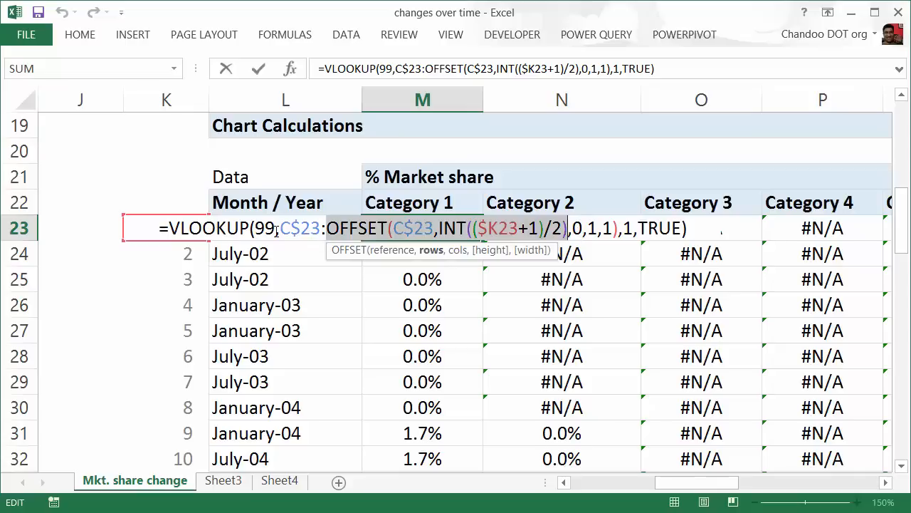
left_click_drag(282, 227, 624, 227)
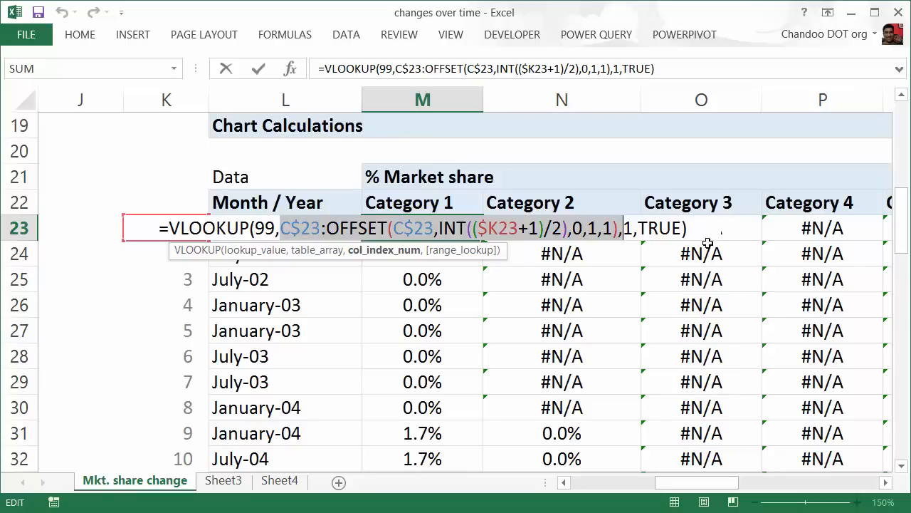
left_click(666, 228)
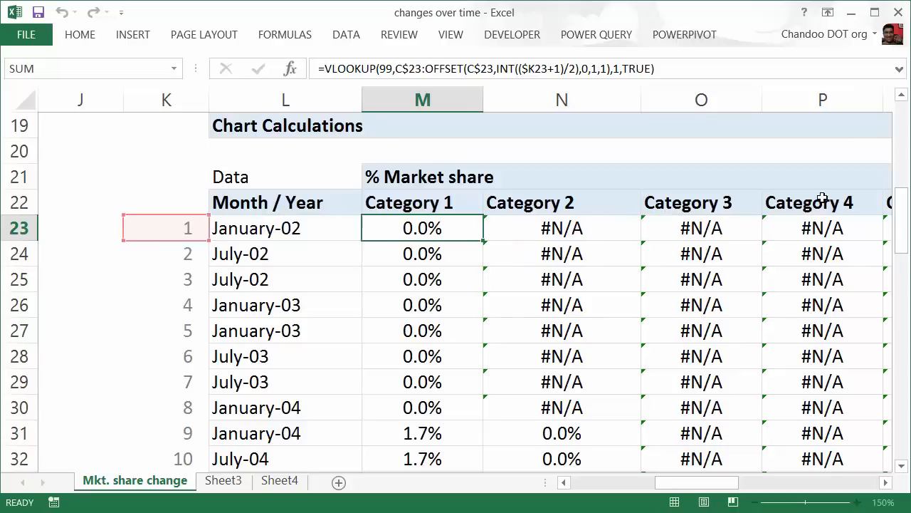
key("Escape")
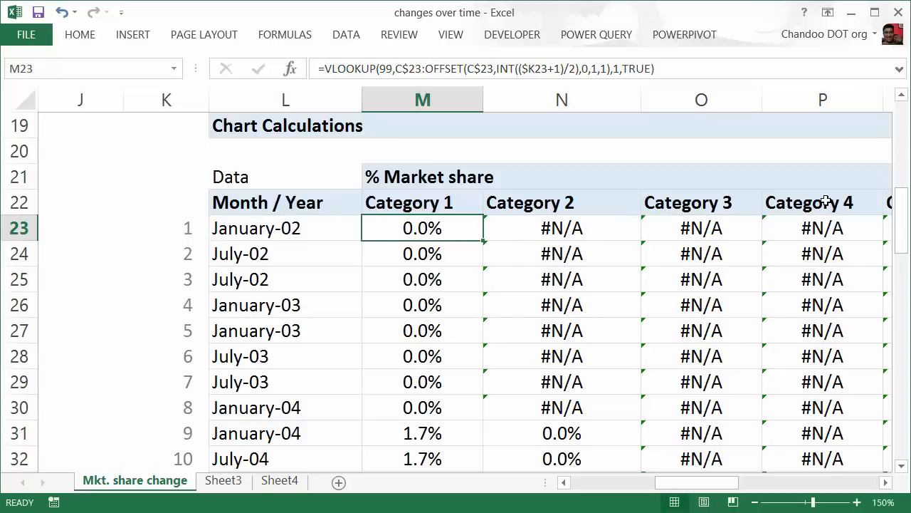
- Check how the lookup formula is filled down the Category 1 calculation column
left_click(433, 251)
left_click(432, 281)
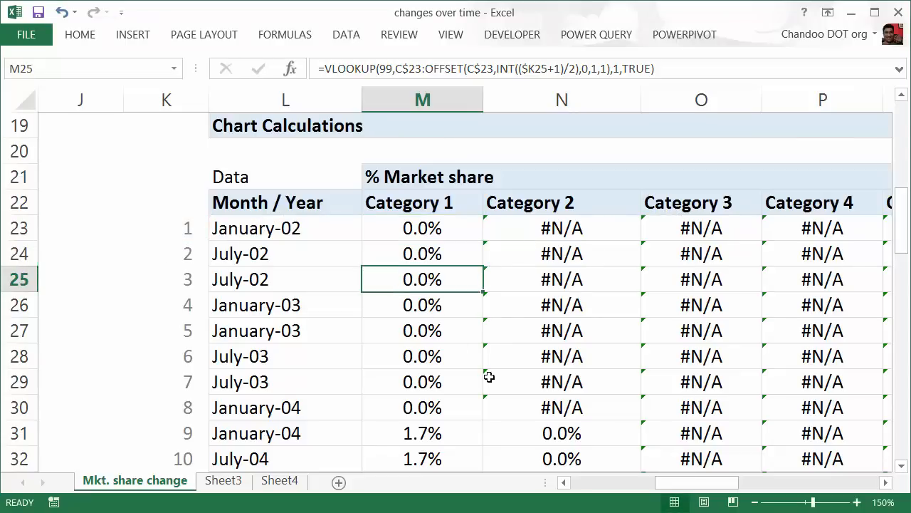
scroll(489, 376, "down", 17)
scroll(441, 396, "up", 7)
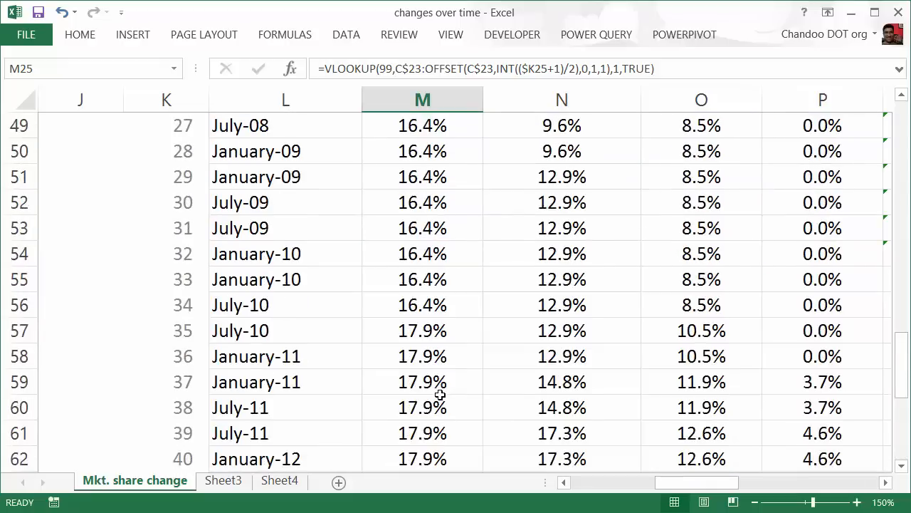
scroll(440, 394, "up", 13)
scroll(438, 377, "down", 3)
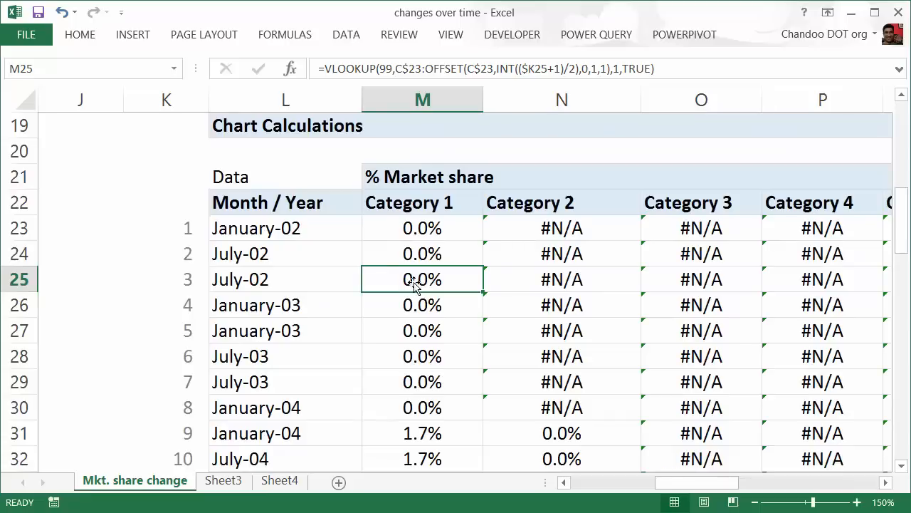
- Inspect the relative column letter in both C$23 references of the M23 formula, leaving the formula unedited
left_click(410, 222)
key("F2")
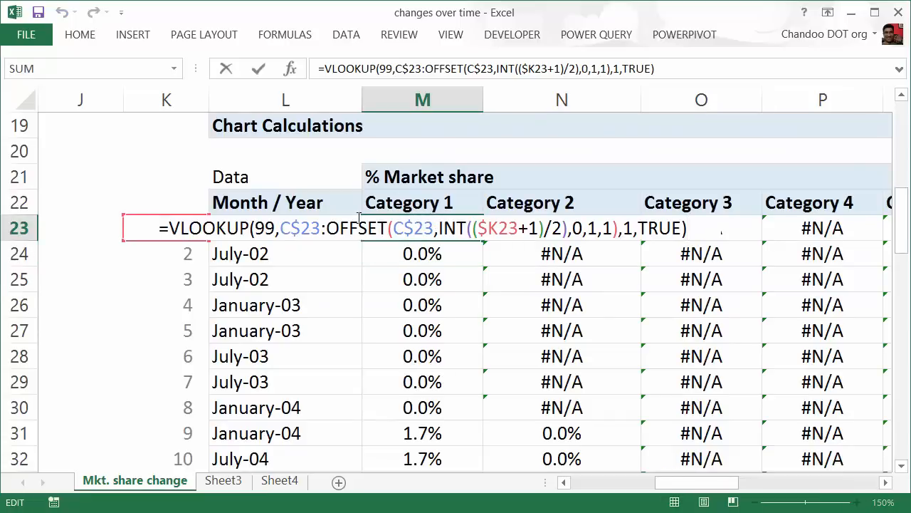
mouse_move(294, 225)
left_mouse_down()
mouse_move(329, 229)
mouse_move(280, 229)
left_mouse_up()
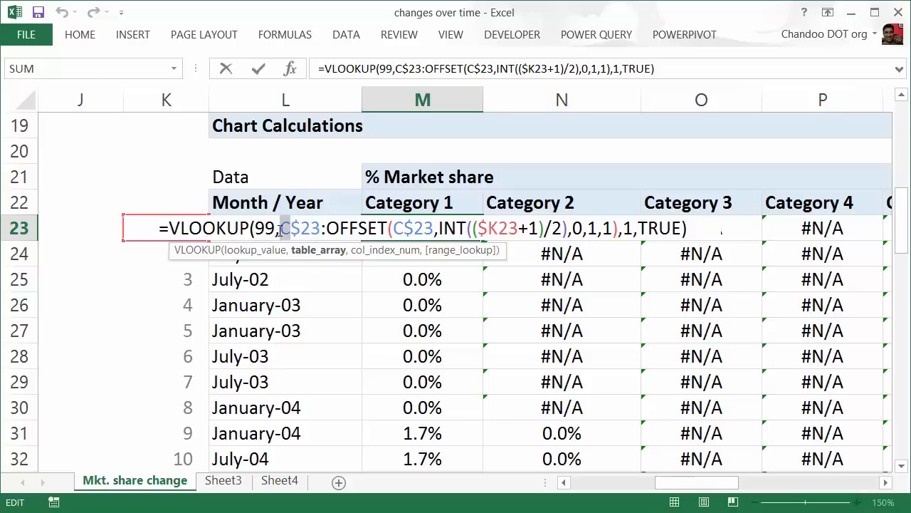
left_click(399, 228)
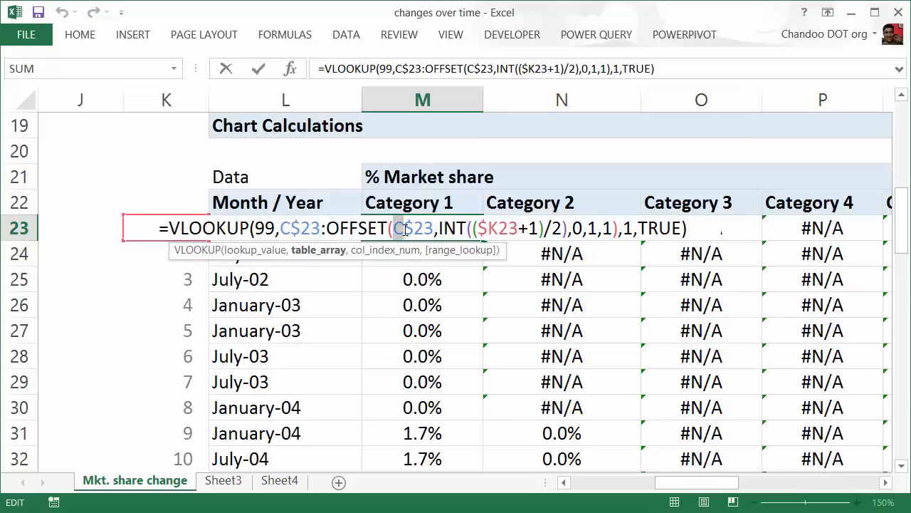
key("Escape")
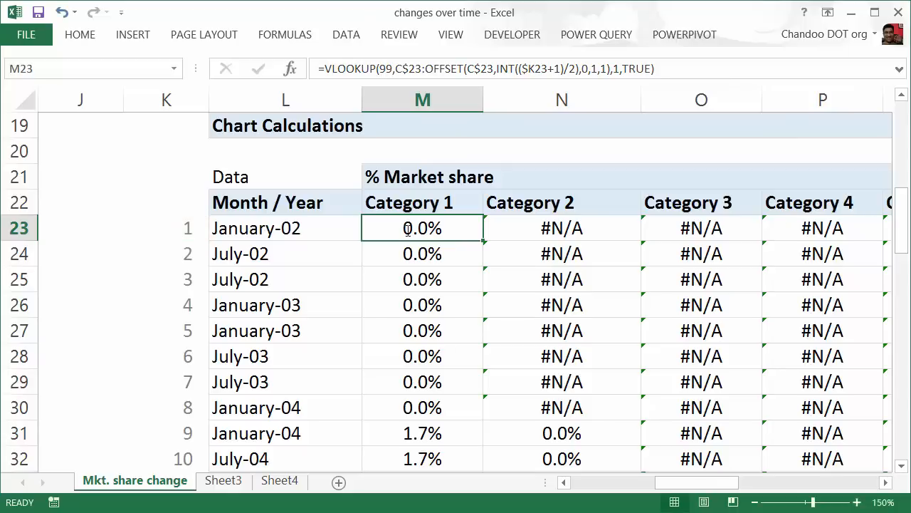
- Step across row 23 of the chart calculations to the Highlight column and back to review the category formulas
key("Right")
key("Right")
key("Right")
key("Right")
key("Right")
key("Right")
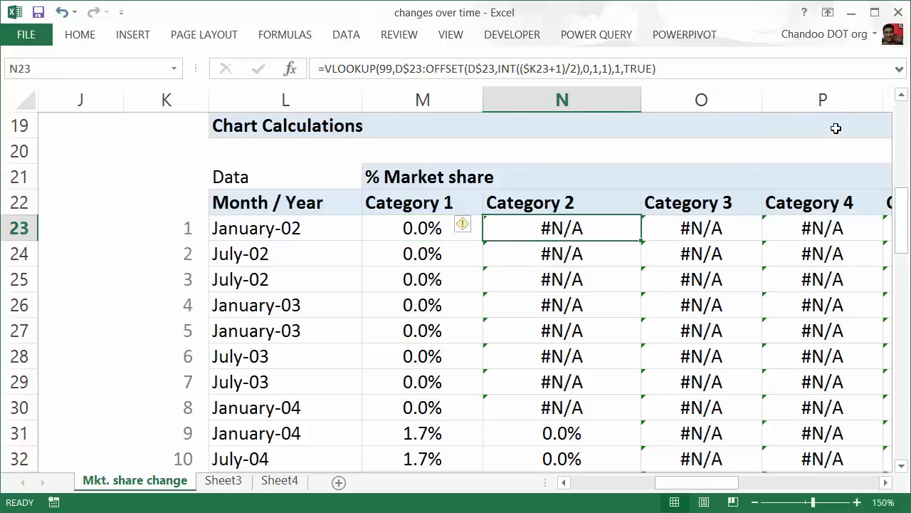
key("Right")
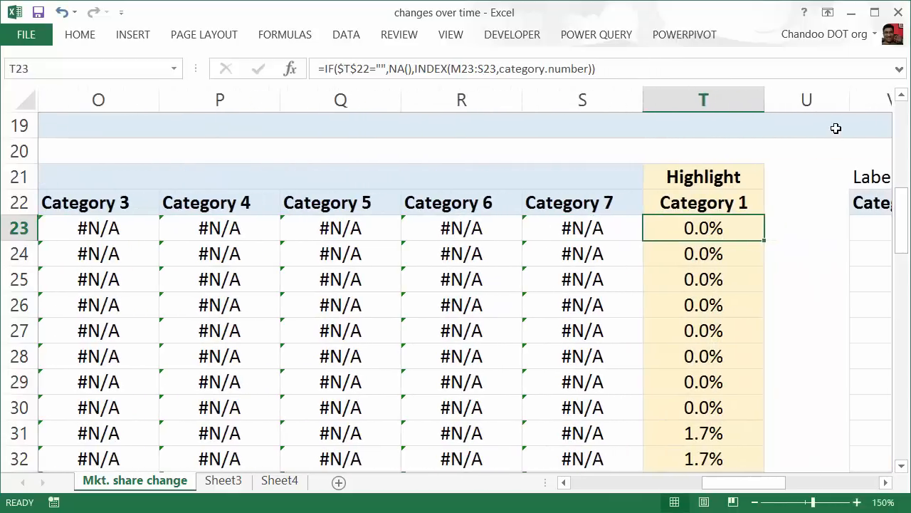
key("Left")
key("Left")
key("Left")
key("Left")
key("Left")
key("Left")
key("Left")
key("Left")
key("Left")
key("Left")
key("Left")
key("Right")
key("Right")
key("Right")
key("Right")
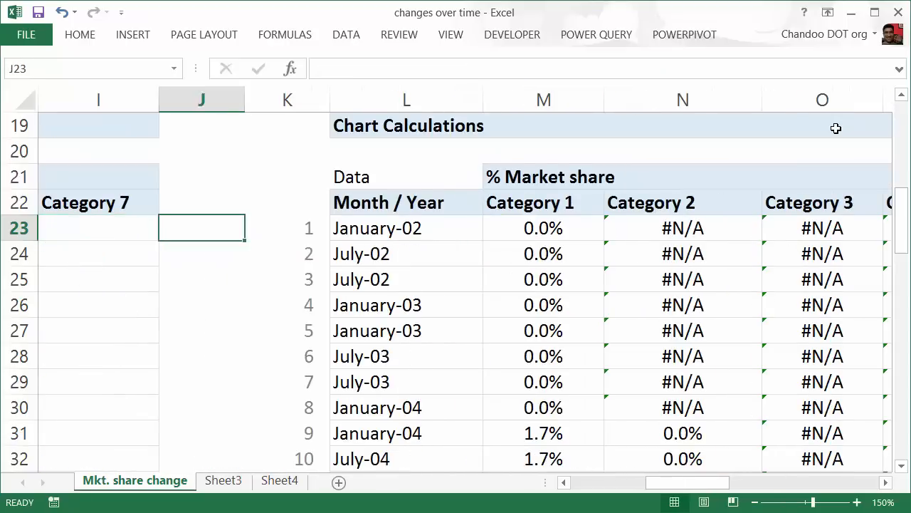
- Review the Month / Year and Category 1 columns of the chart calculations that feed the step chart
mouse_move(379, 203)
left_mouse_down()
mouse_move(488, 348)
mouse_move(494, 425)
left_mouse_up()
scroll(498, 363, "down", 1)
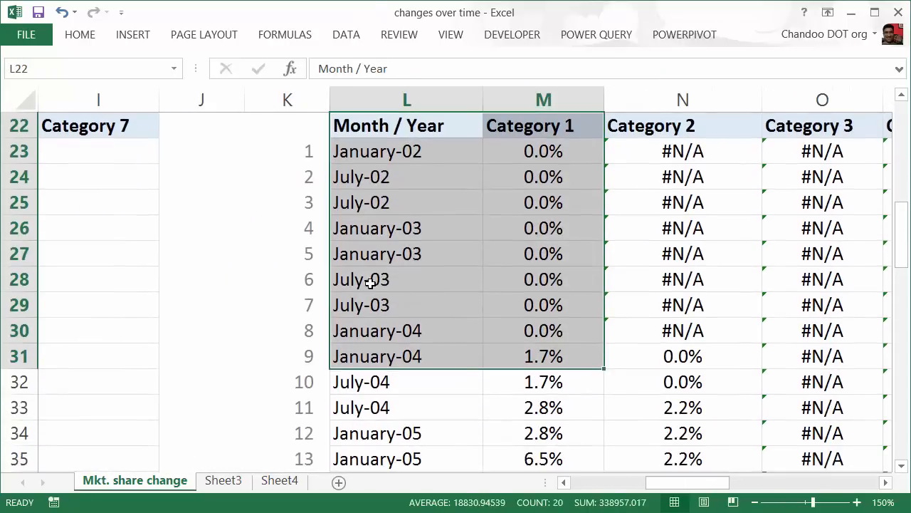
scroll(380, 294, "up", 6)
scroll(382, 295, "down", 3)
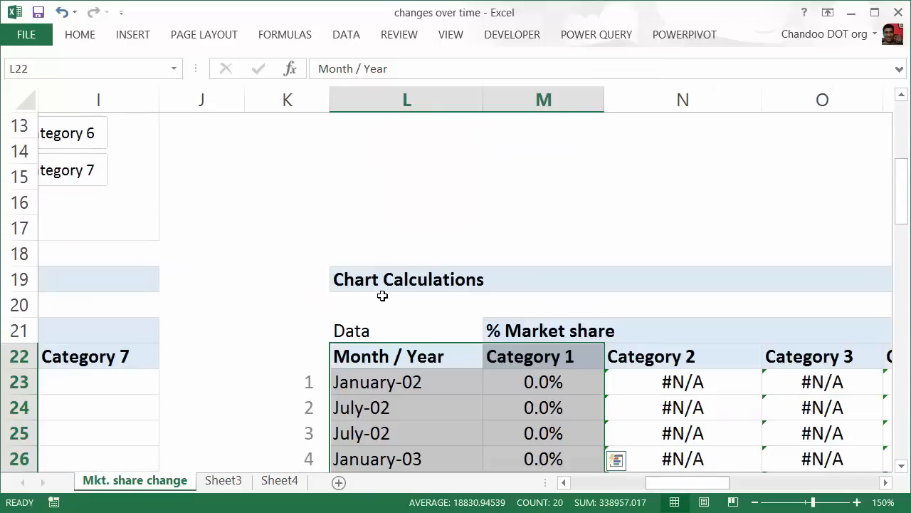
scroll(336, 26, "down", 2)
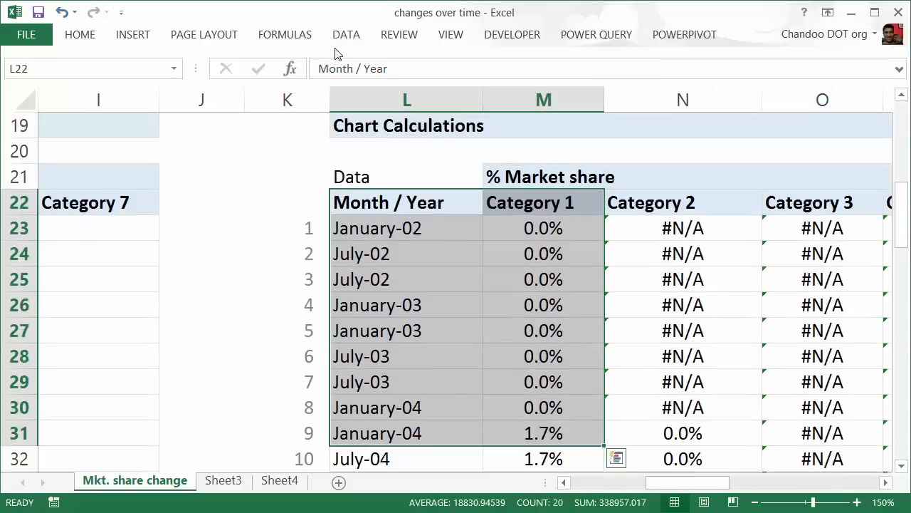
scroll(400, 249, "up", 4)
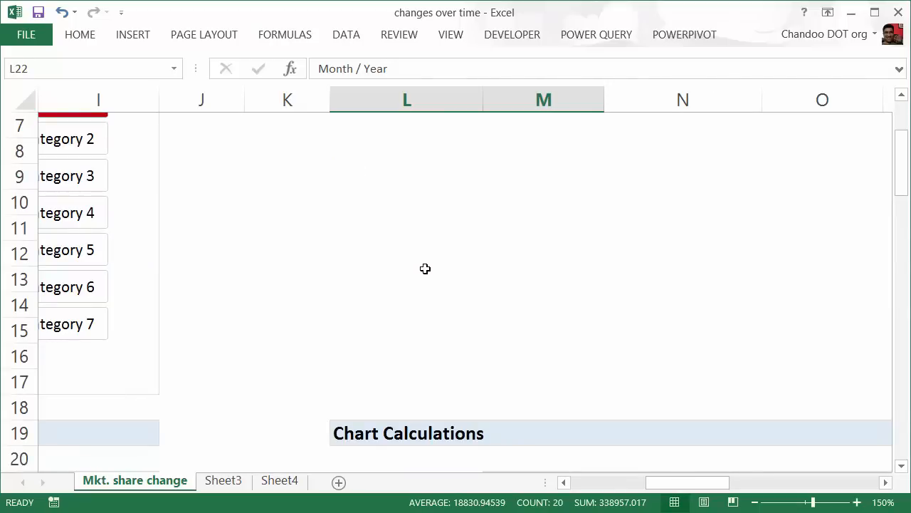
- Look at the sample chart on Sheet3, and return to the market share step chart on Mkt. share change at 130% zoom
left_click(224, 481)
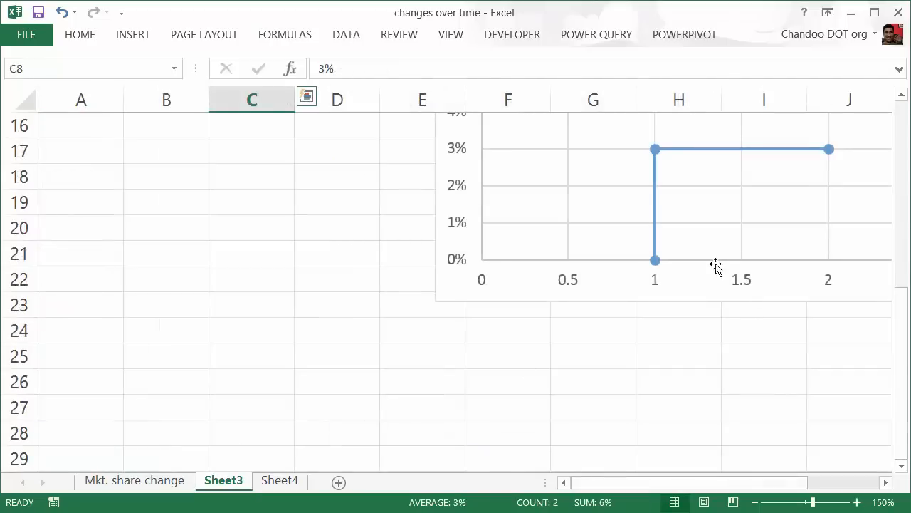
left_click(168, 482)
left_click_drag(774, 482, 612, 482)
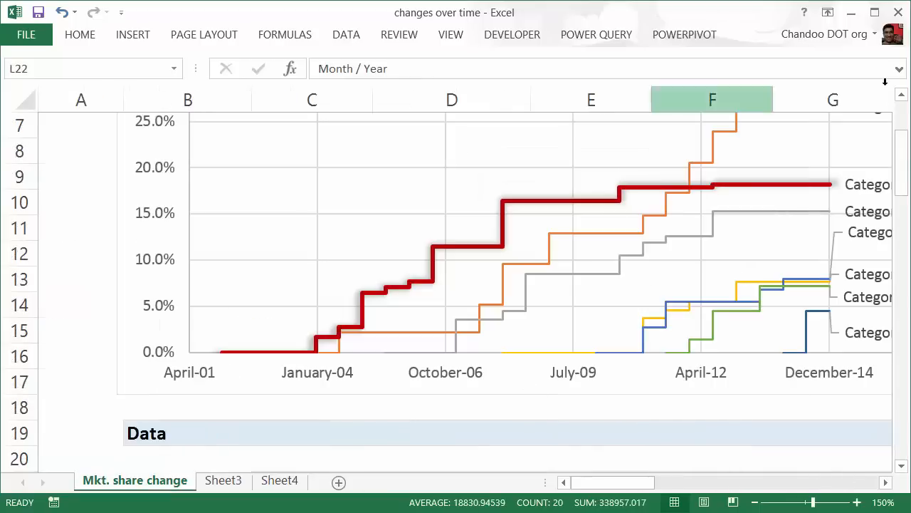
scroll(793, 347, "up", 1)
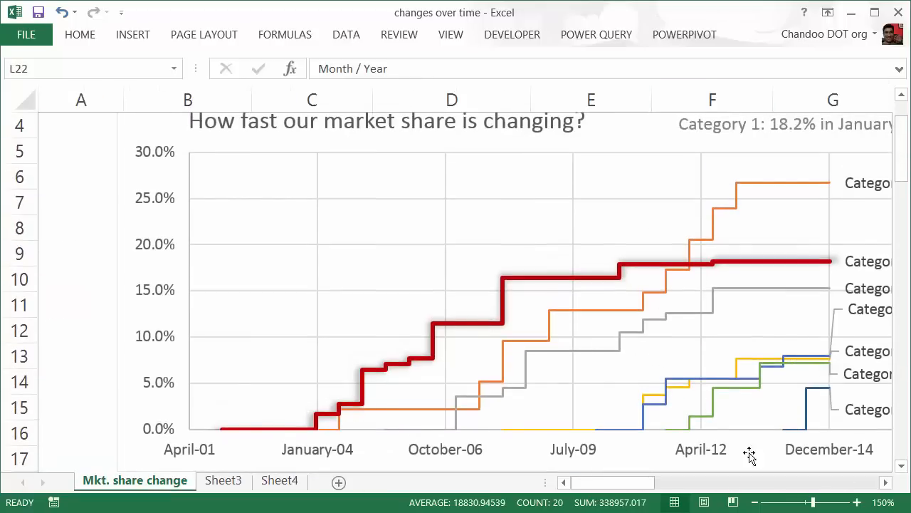
left_click(755, 502)
left_click(755, 502)
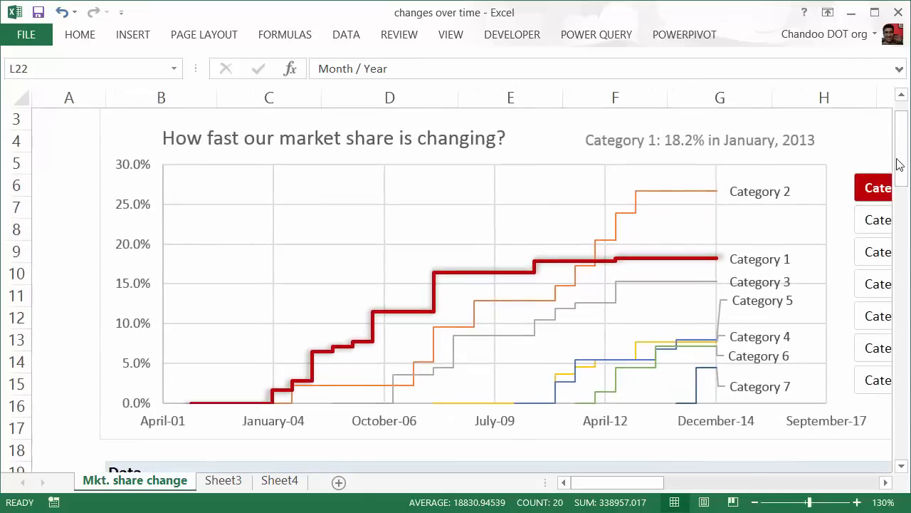
- Examine the Category list in column AD and the Row Labels pivot table beside it
left_click_drag(624, 484, 821, 491)
scroll(636, 343, "down", 3)
scroll(792, 445, "down", 3)
left_click_drag(698, 134, 691, 292)
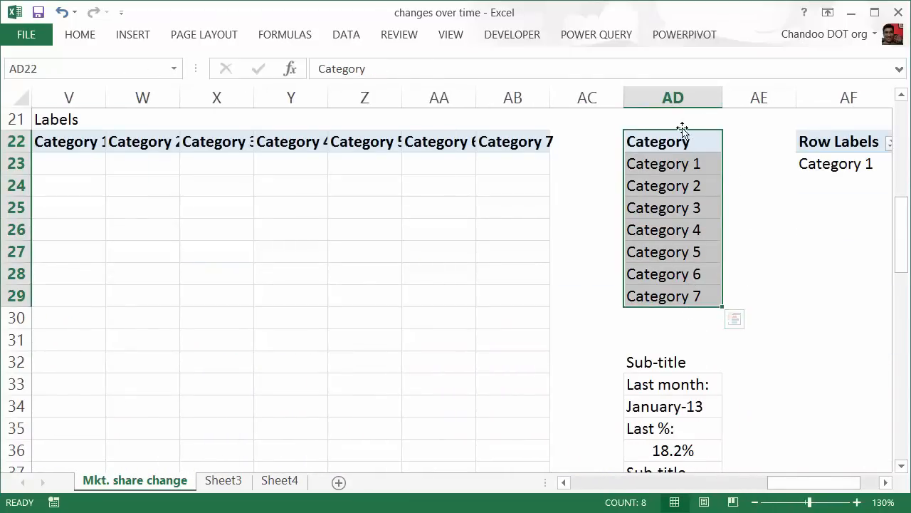
left_click_drag(814, 483, 833, 482)
left_click(701, 148)
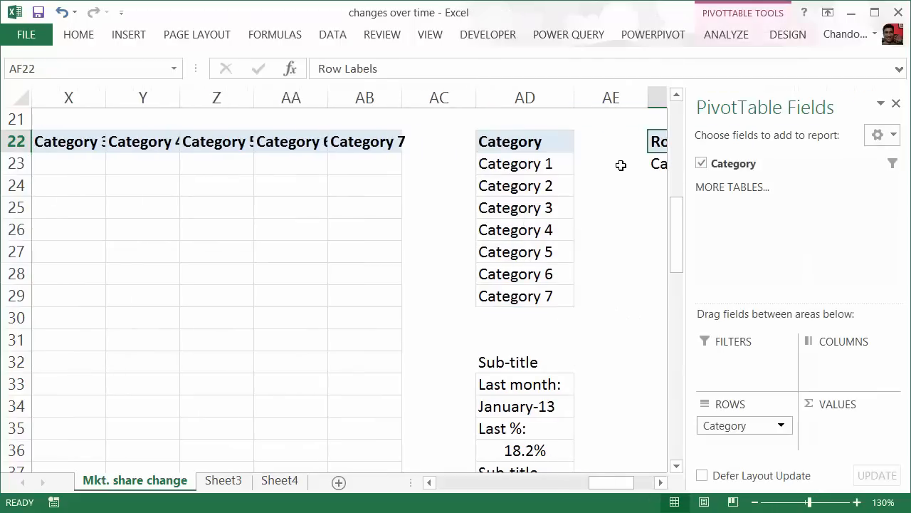
left_click_drag(622, 164, 623, 184)
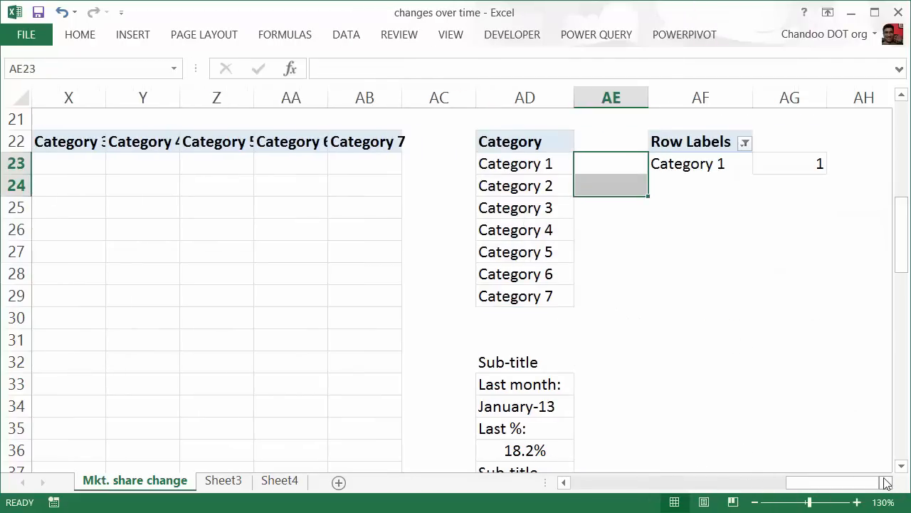
- Inspect the MATCH formula in AG23 and the pivot table category in AF23 that it looks up
left_click(886, 482)
left_click(887, 482)
left_click(887, 482)
left_click(887, 482)
left_click(502, 164)
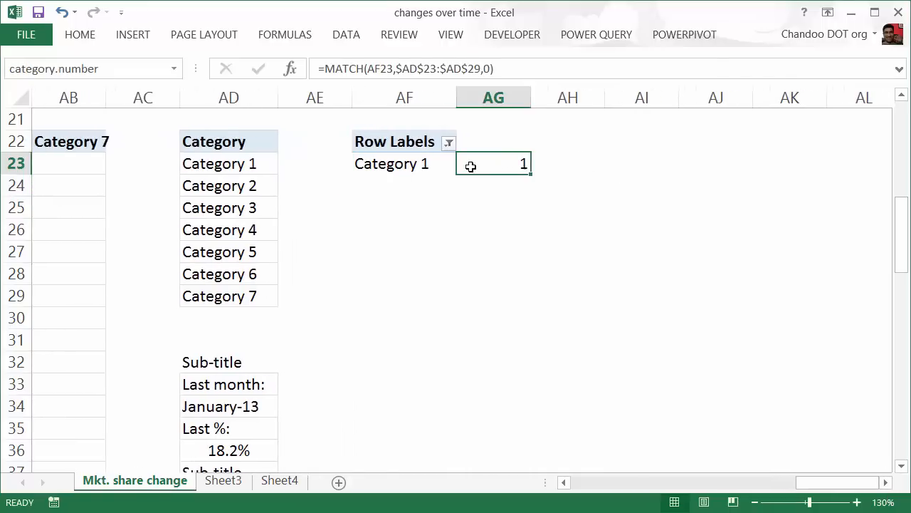
left_click(398, 165)
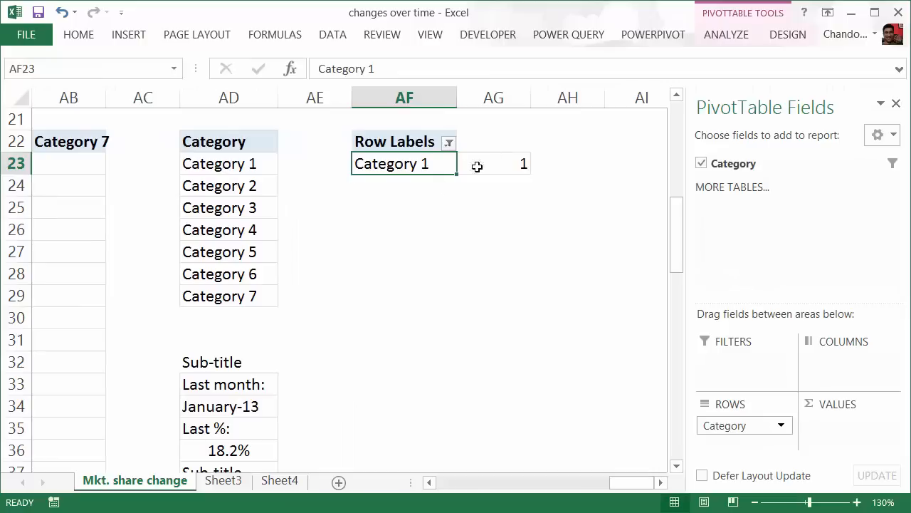
left_click(436, 200)
left_click(366, 163)
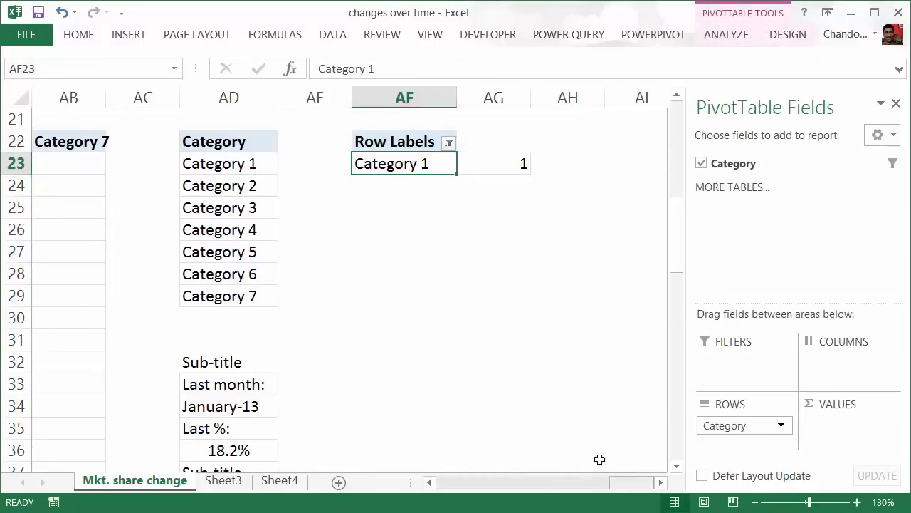
- Zoom the sheet out to 100% and choose Category 4 in the category slicer
left_click(755, 503)
left_click(755, 504)
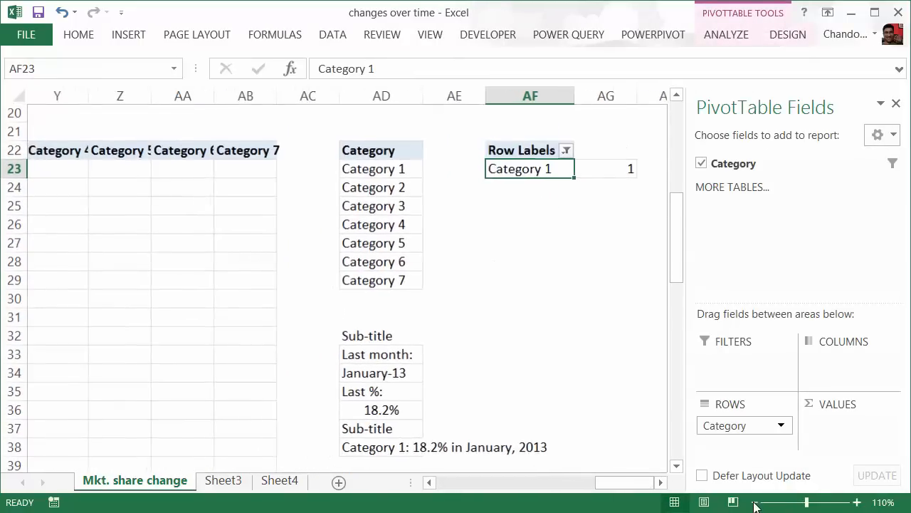
left_click(755, 503)
scroll(220, 169, "up", 6)
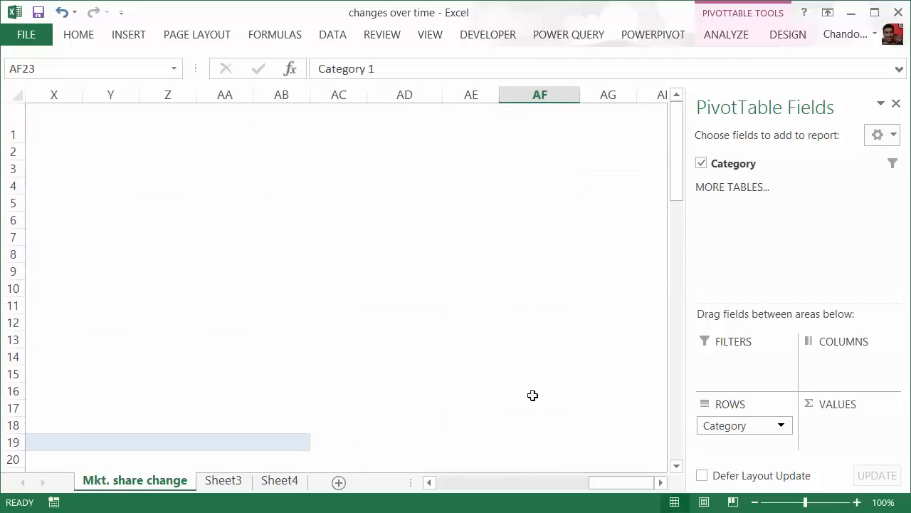
left_click_drag(606, 482, 627, 482)
left_click(548, 298)
- Inspect the Highlight column of the chart calculations and the INDEX formula in T24
scroll(506, 360, "down", 3)
left_click_drag(622, 490, 578, 494)
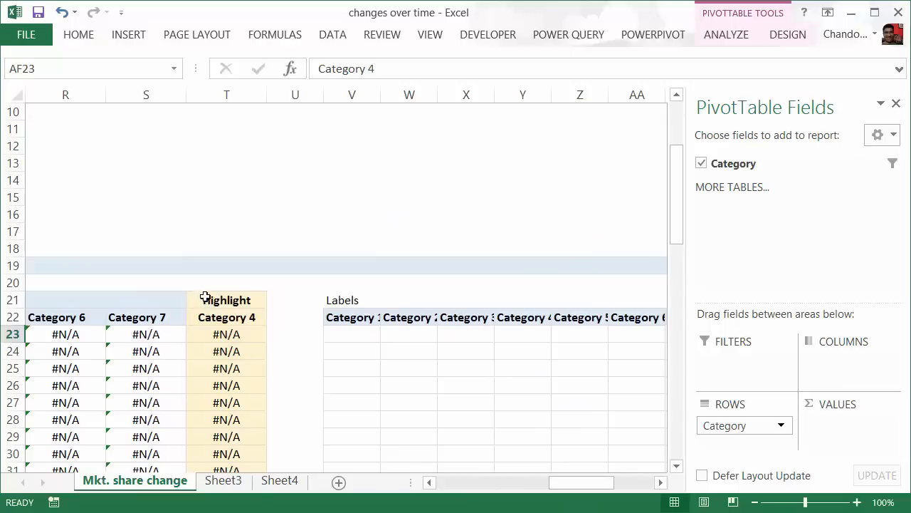
left_click_drag(206, 296, 205, 350)
scroll(250, 378, "down", 5)
scroll(252, 383, "down", 3)
scroll(251, 382, "up", 8)
left_click(233, 350)
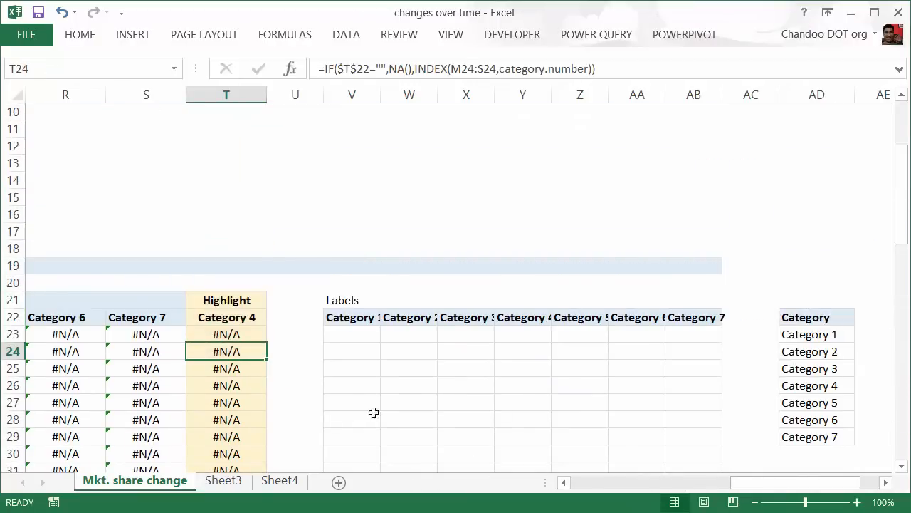
- Compare the Category 4 column with the Highlight column and inspect the header formula in T22
left_click_drag(796, 482, 766, 499)
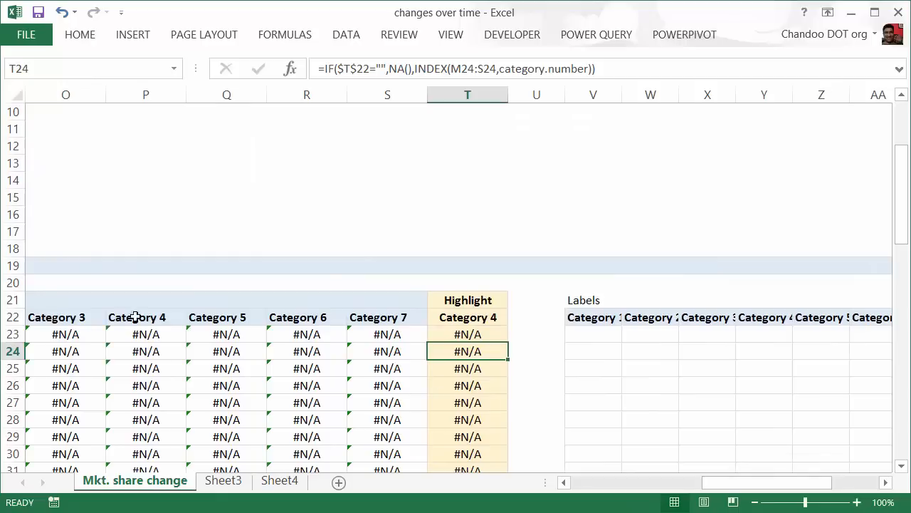
left_click_drag(116, 316, 136, 403)
left_click_drag(499, 321, 498, 334)
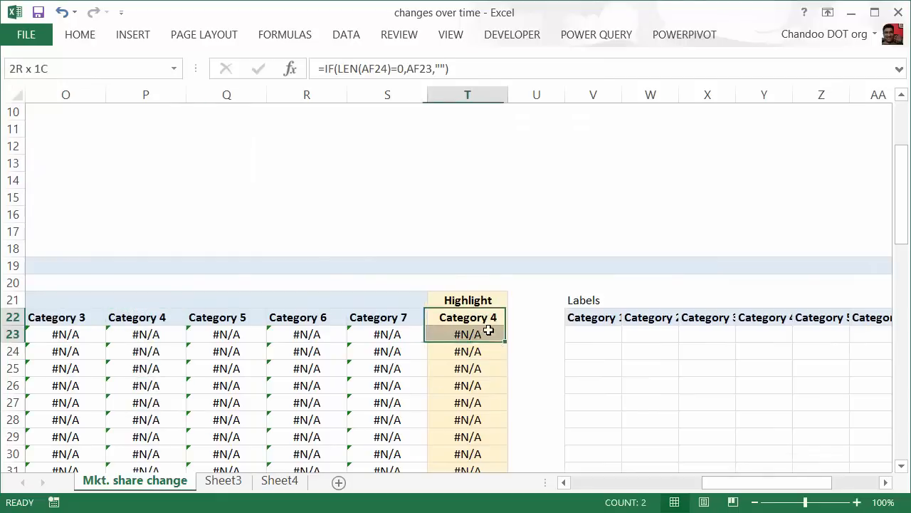
scroll(498, 370, "down", 17)
scroll(495, 385, "up", 16)
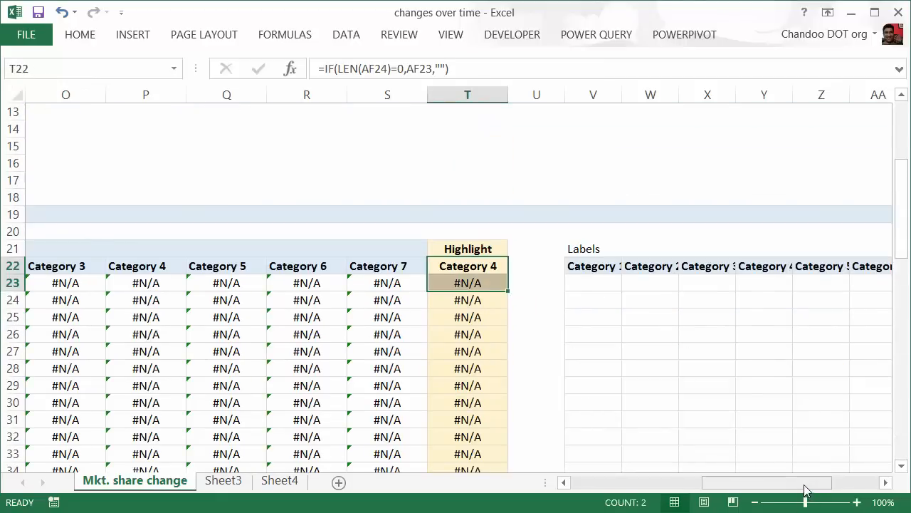
- Inspect the SERIES formula of the highlighted red line in the market share chart
left_click_drag(803, 490, 669, 490)
scroll(487, 380, "up", 4)
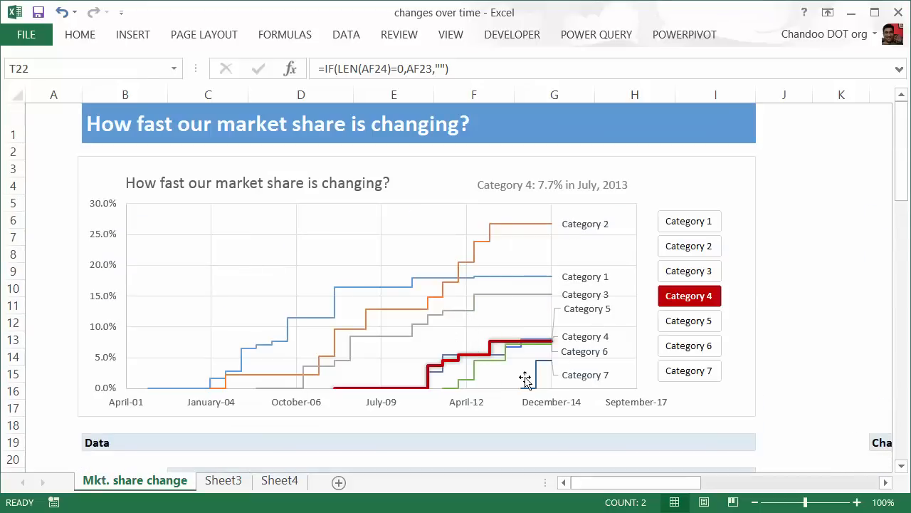
left_click(516, 343)
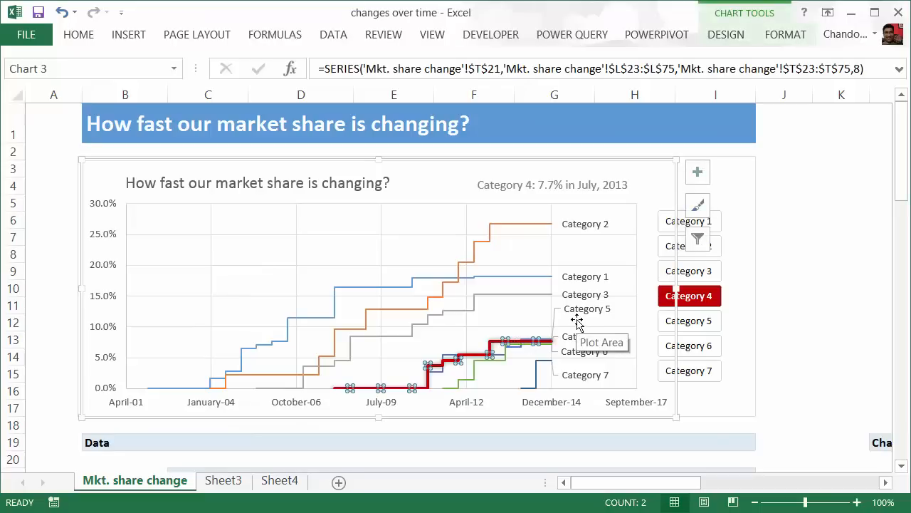
left_click(787, 218)
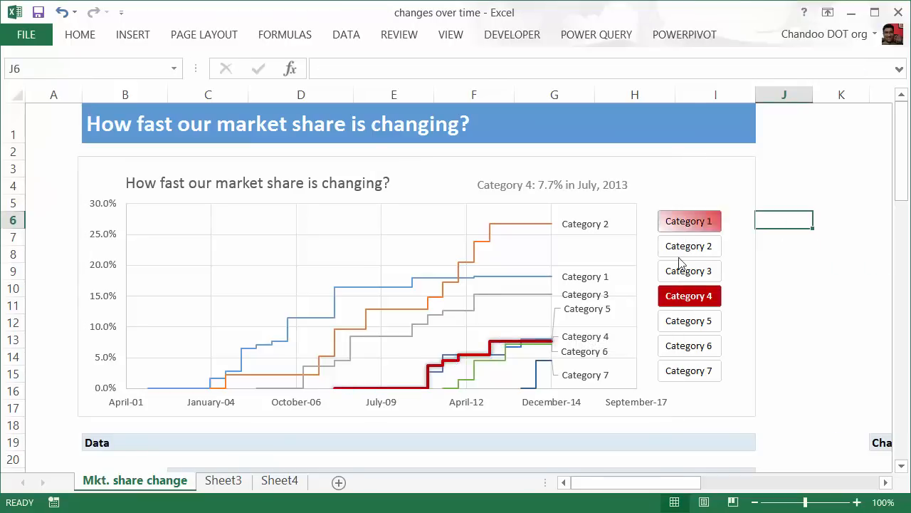
- Try Category 6 and Category 3 as the highlighted category and inspect the cell link of the chart's sub-title text box
mouse_move(677, 346)
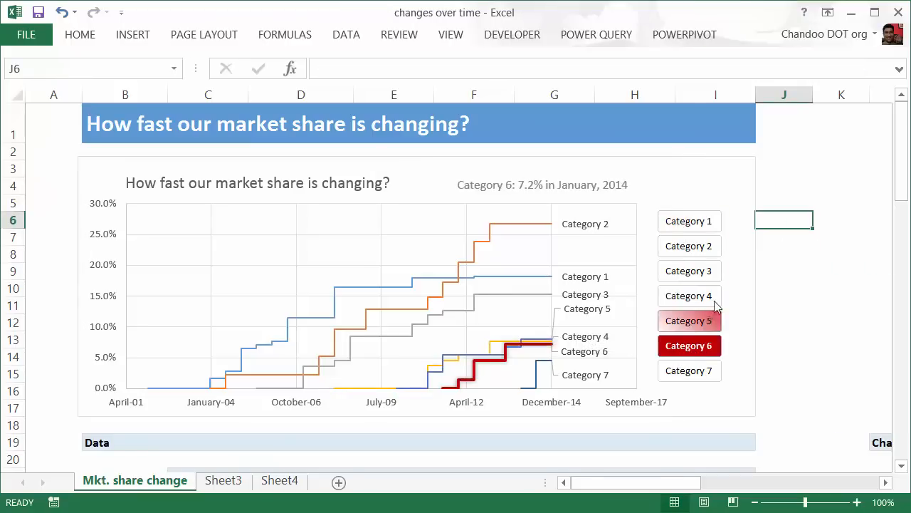
mouse_move(708, 272)
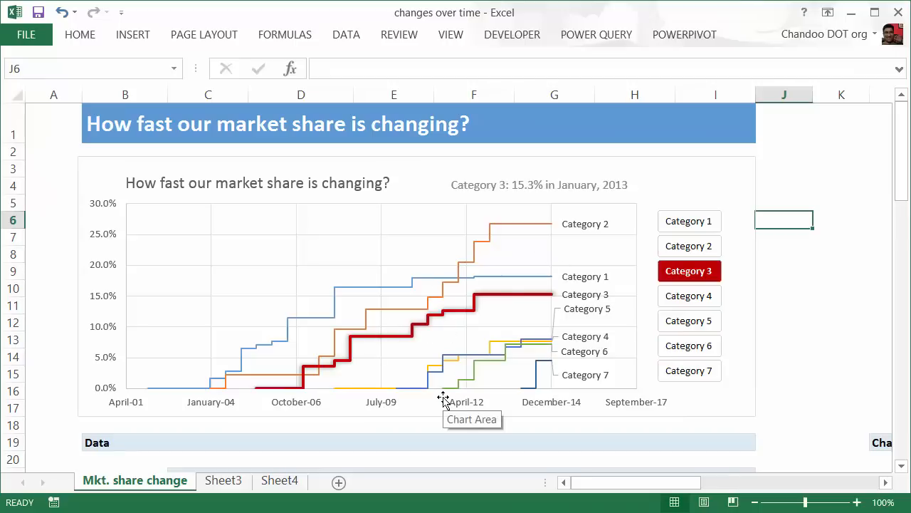
left_click(504, 180)
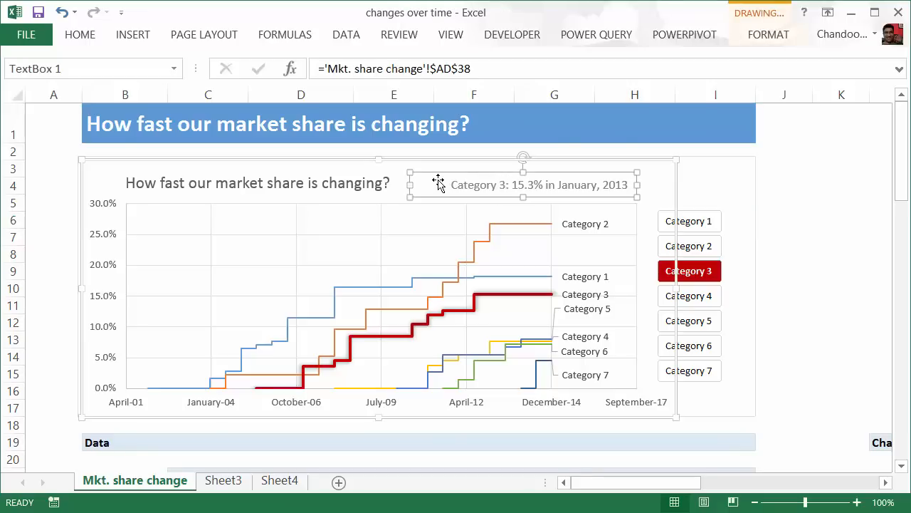
- Highlight Category 4 in the market share chart and leave the chart deselected
left_click(691, 293)
left_click(534, 203)
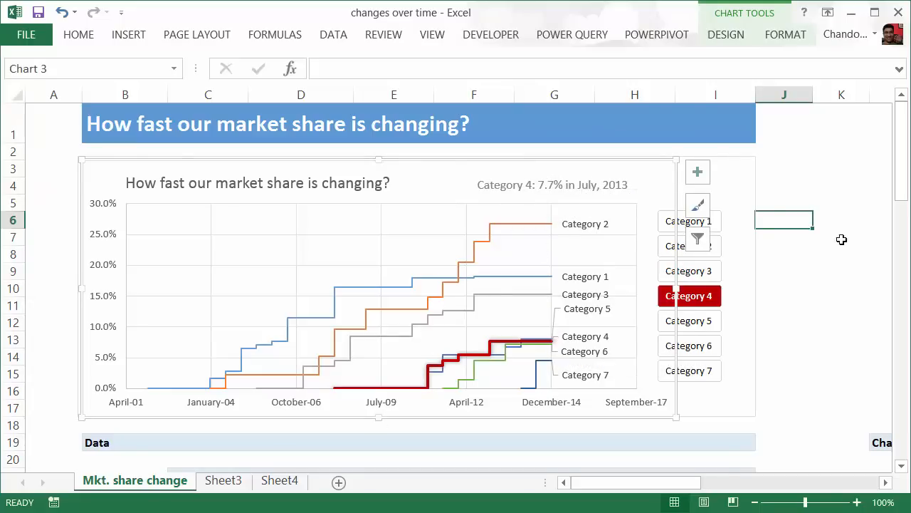
scroll(505, 366, "down", 3)
scroll(467, 353, "up", 3)
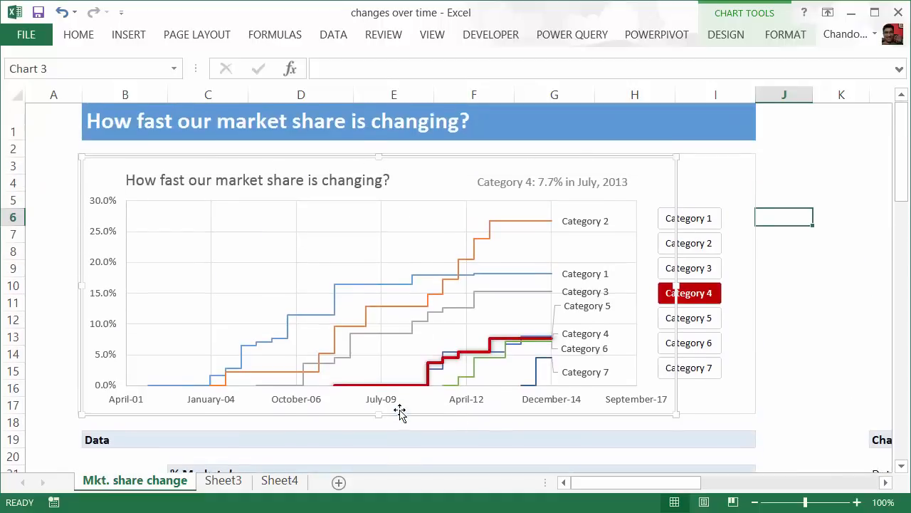
left_click(816, 287)
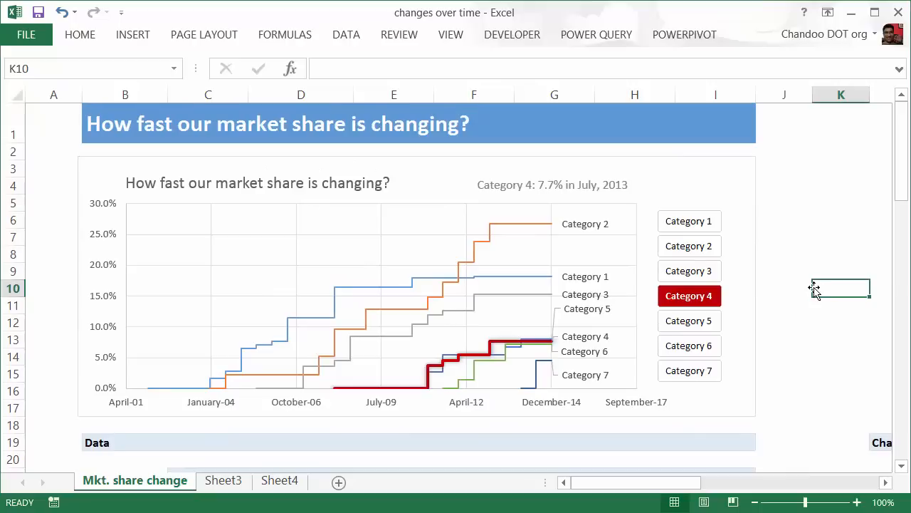